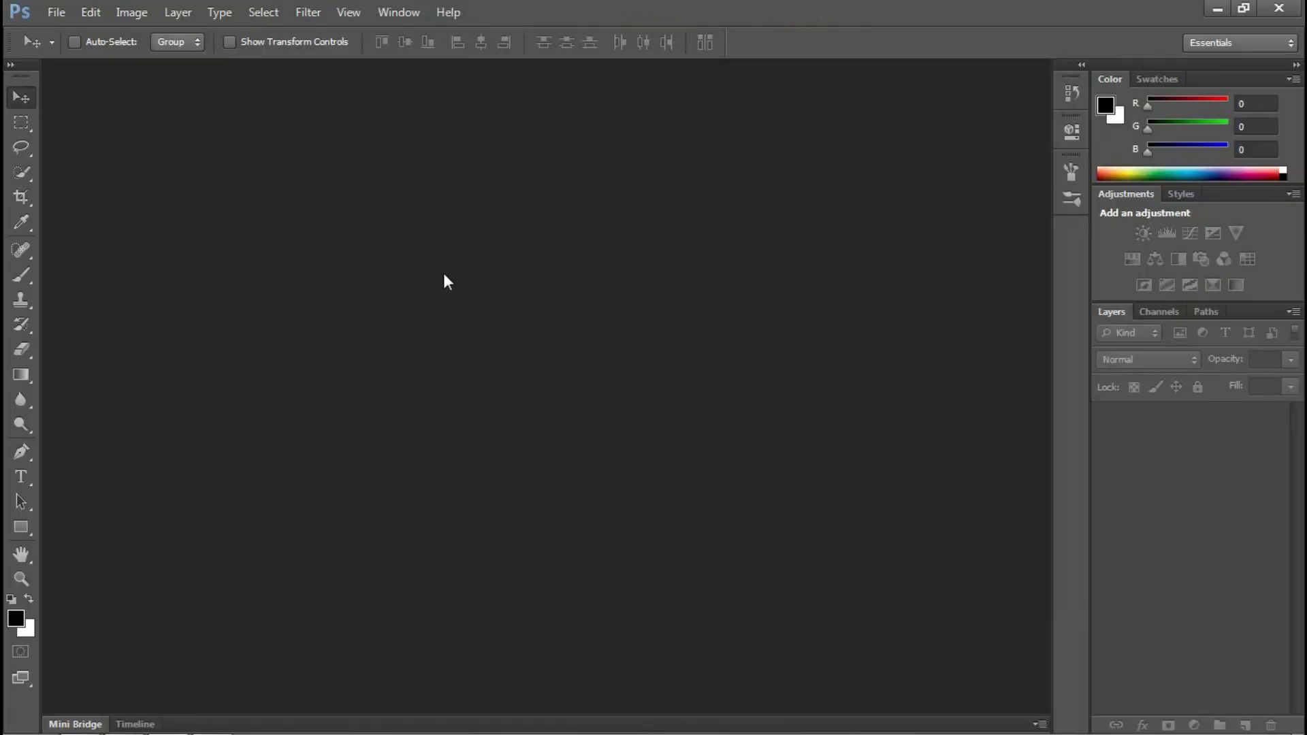
Create a new 1280 × 720 px, 72 ppi document with a white background
click(56, 12)
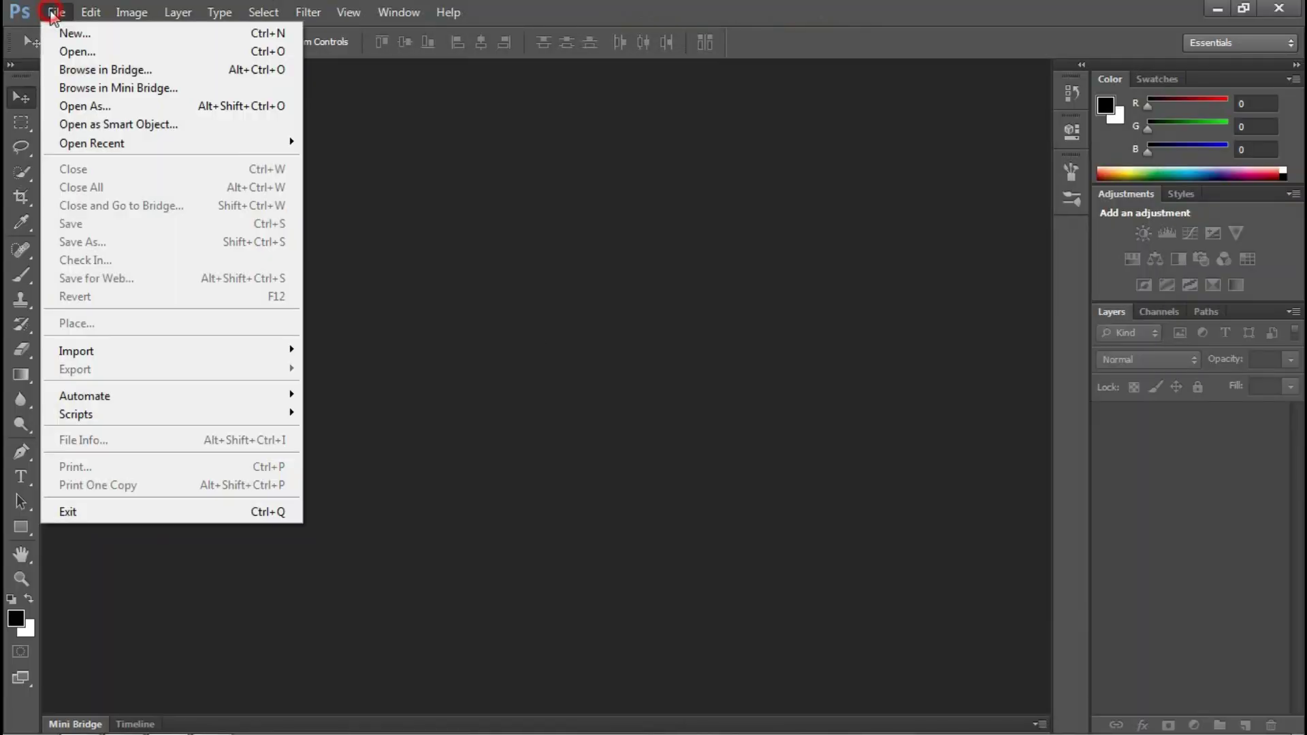
click(62, 29)
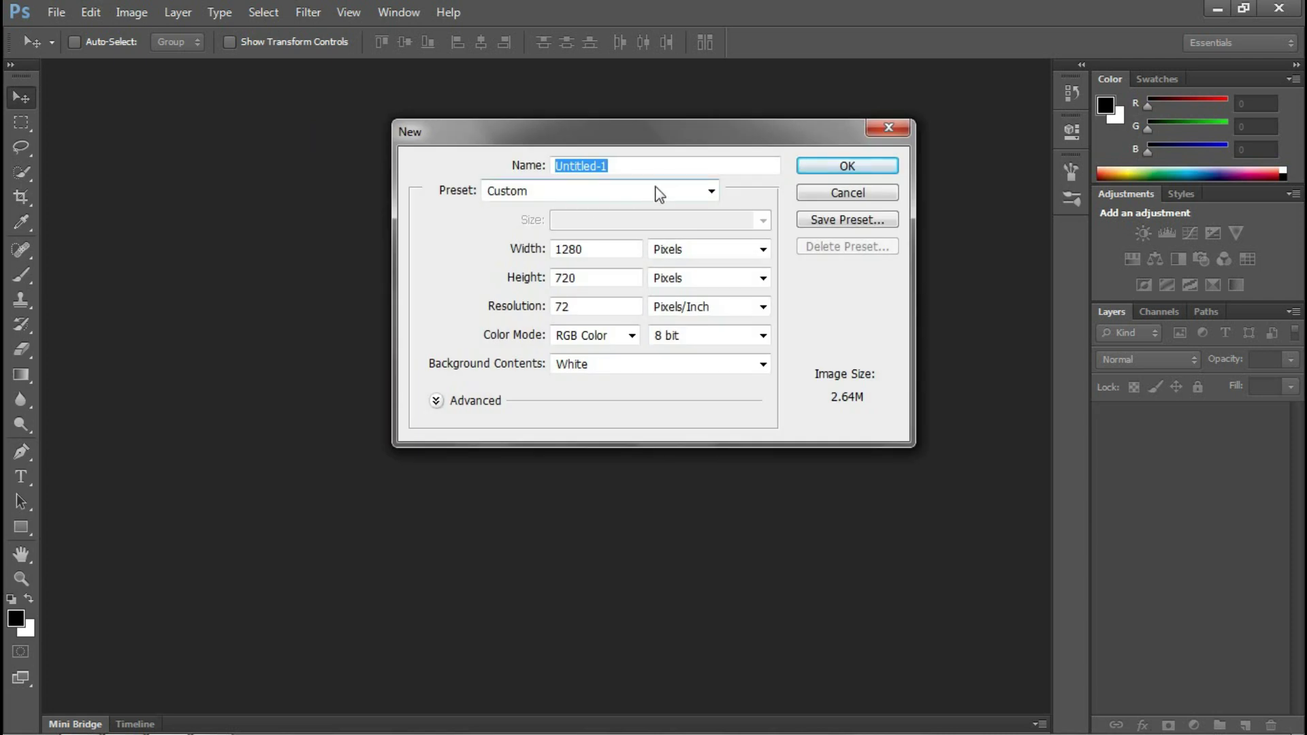
double_click(612, 248)
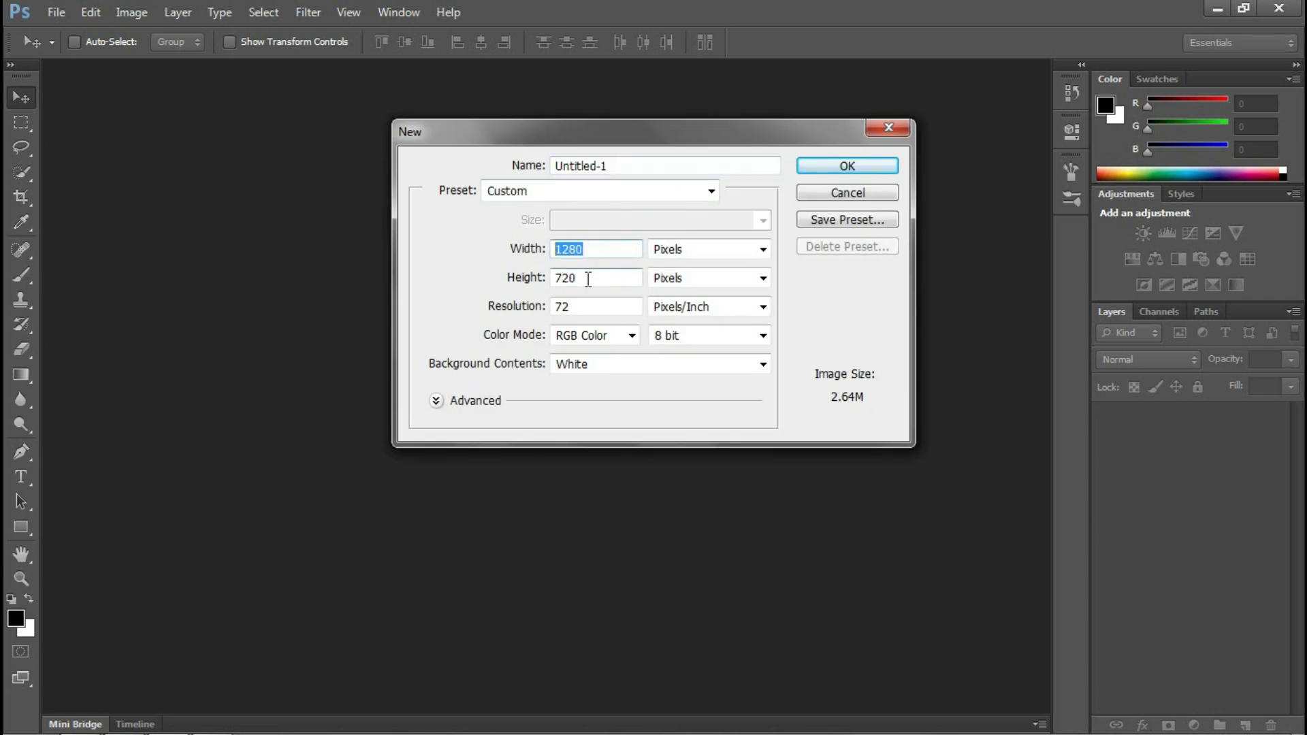
double_click(588, 278)
double_click(575, 304)
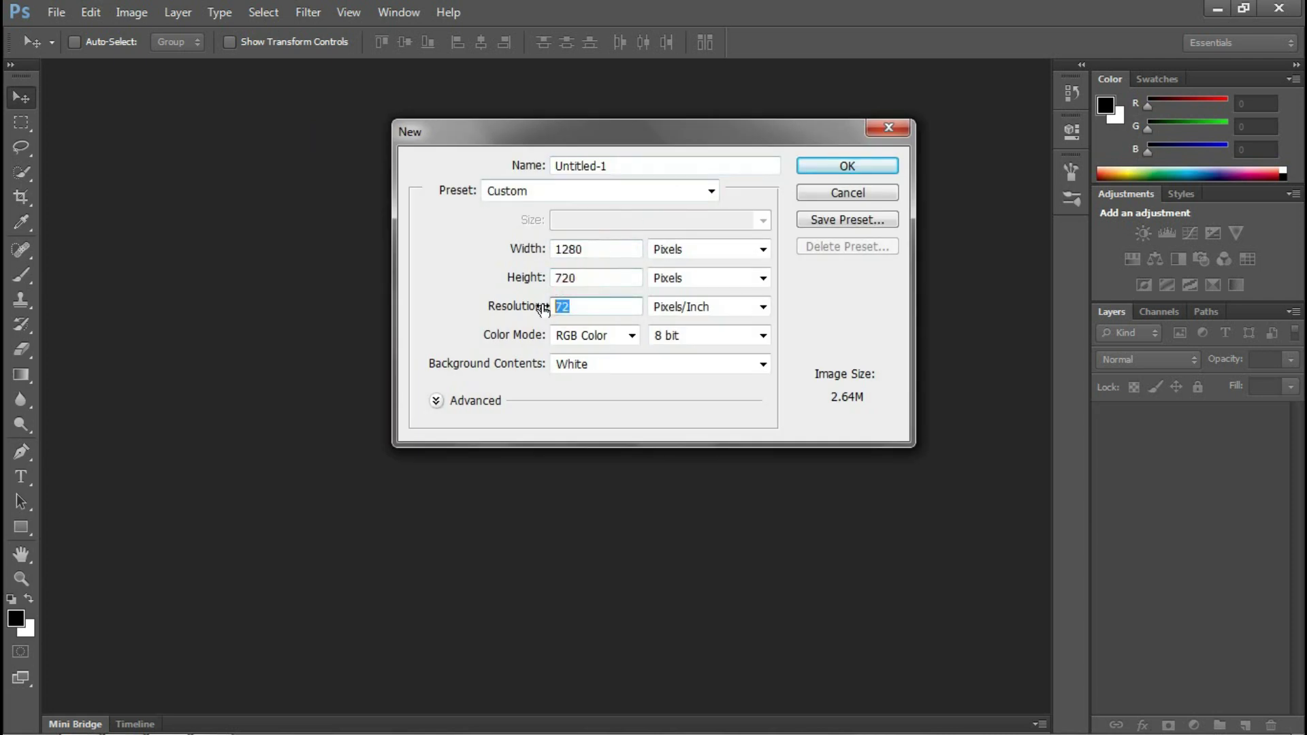
click(578, 366)
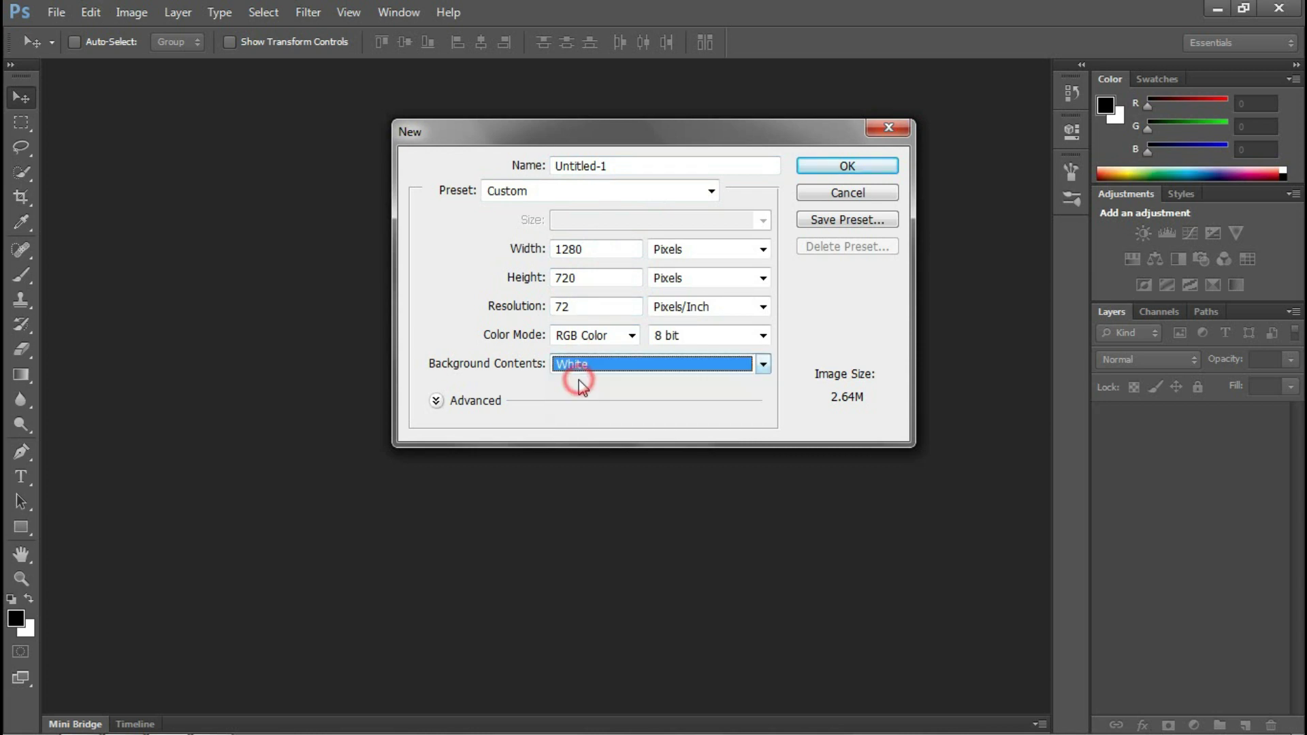
click(816, 170)
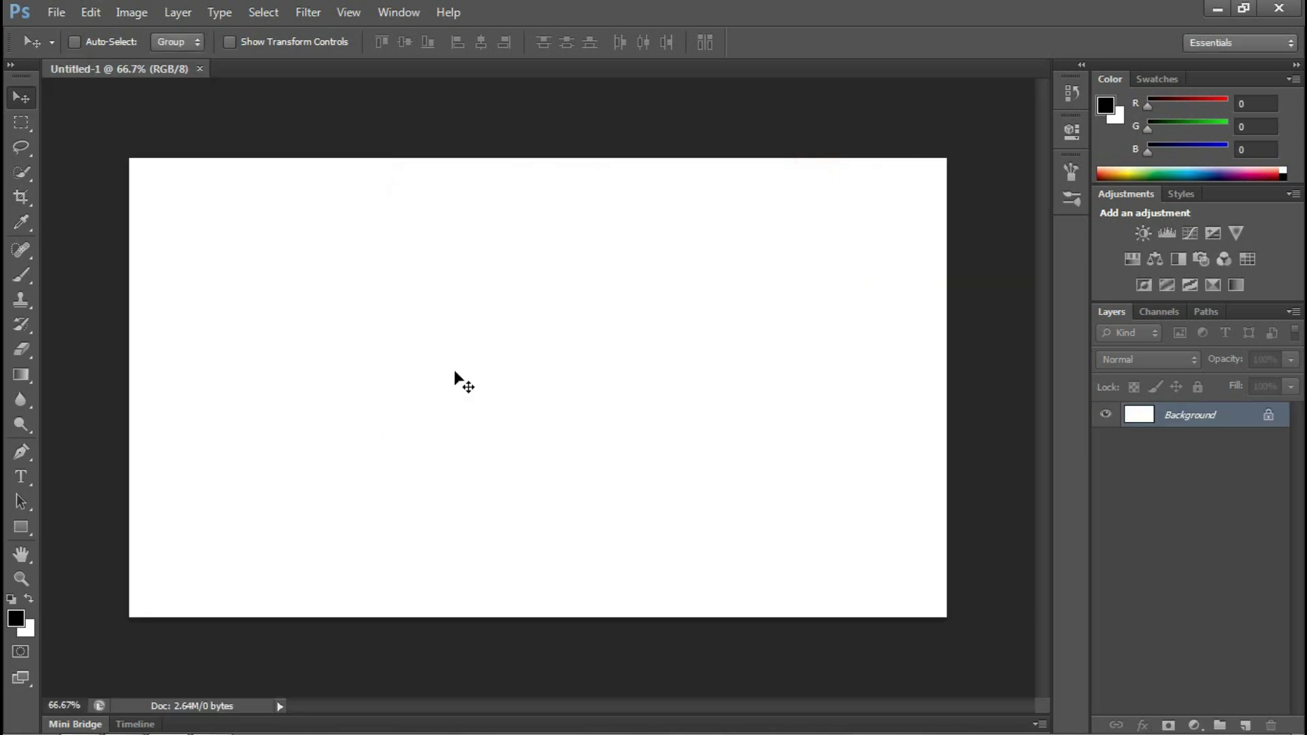
Set the foreground colour to light blue #7aadc0
click(15, 619)
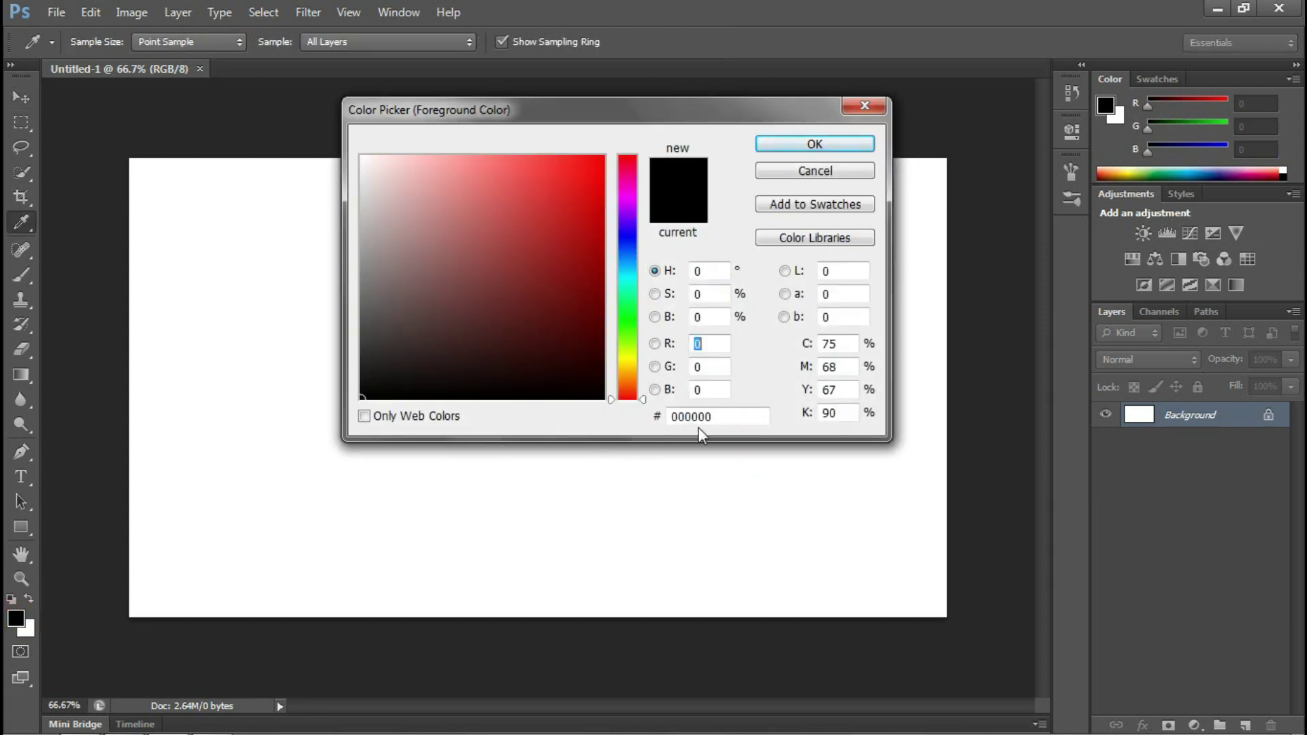
drag(729, 416, 669, 415)
text(7aadc0)
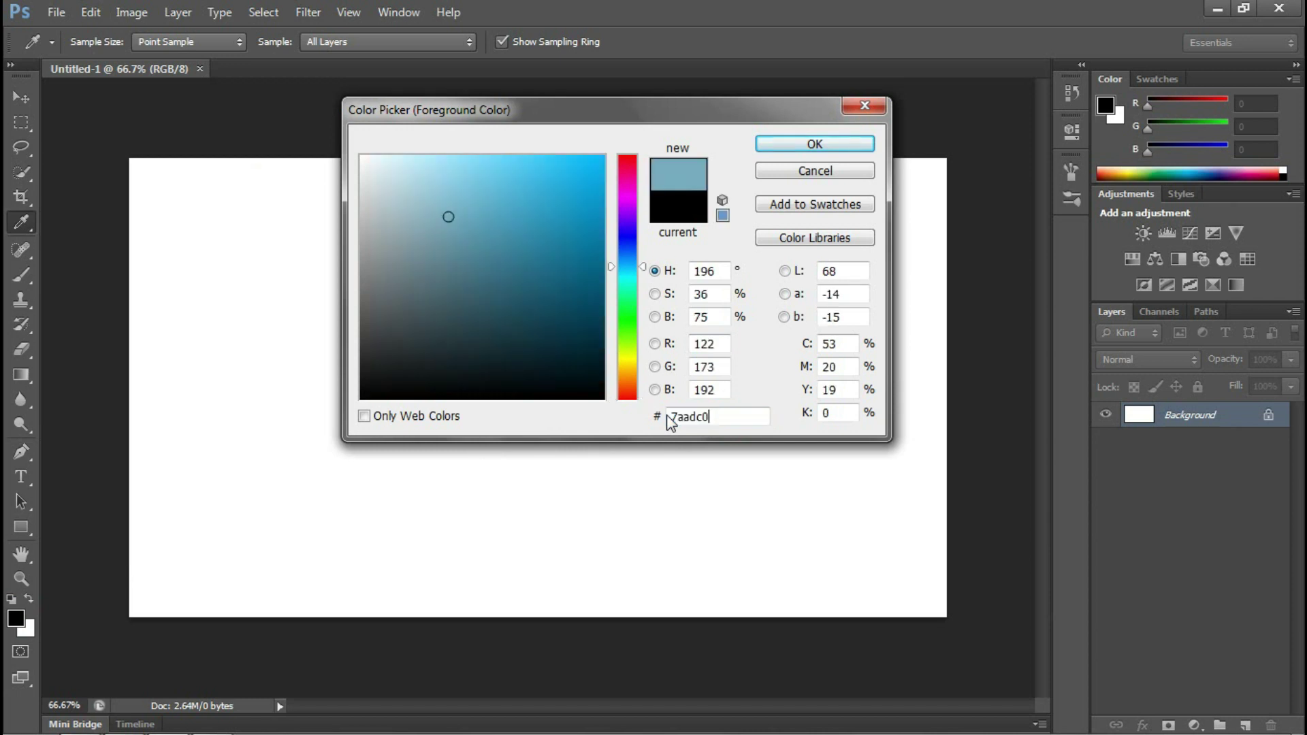
click(813, 145)
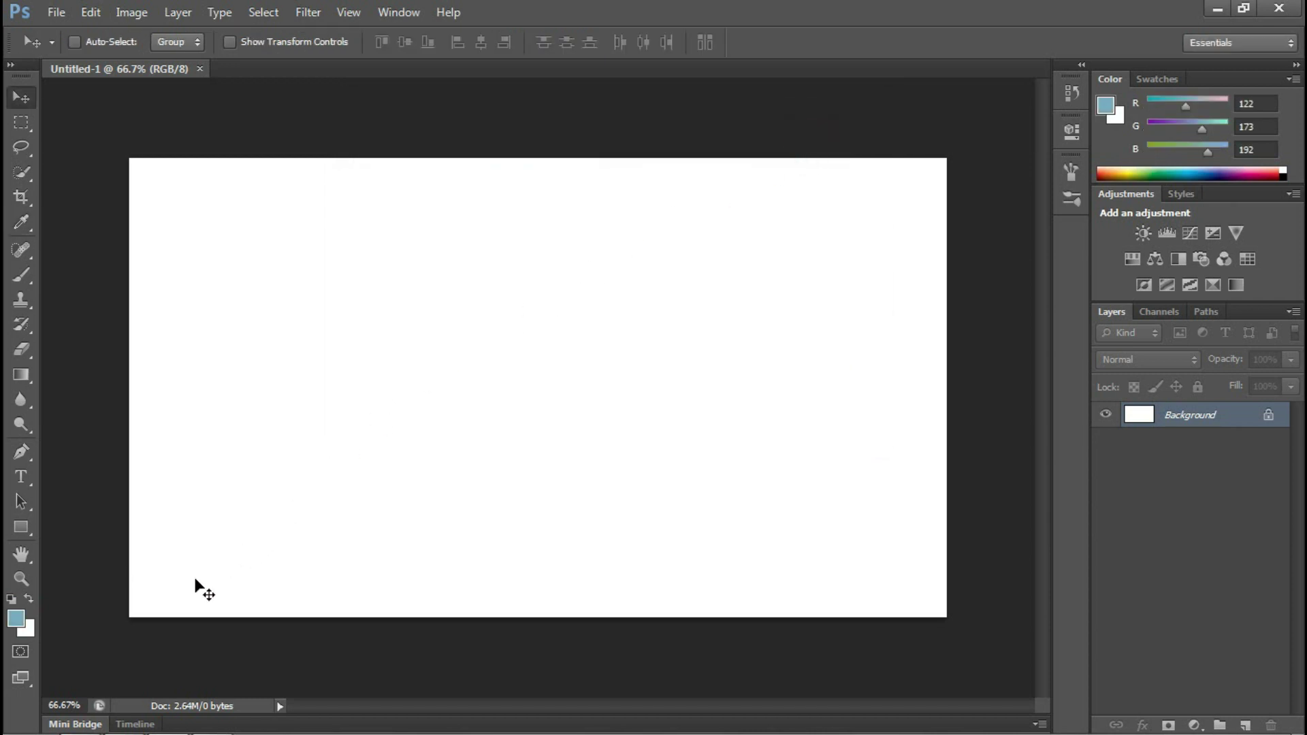
Set the background colour to dark teal #19404f
click(28, 632)
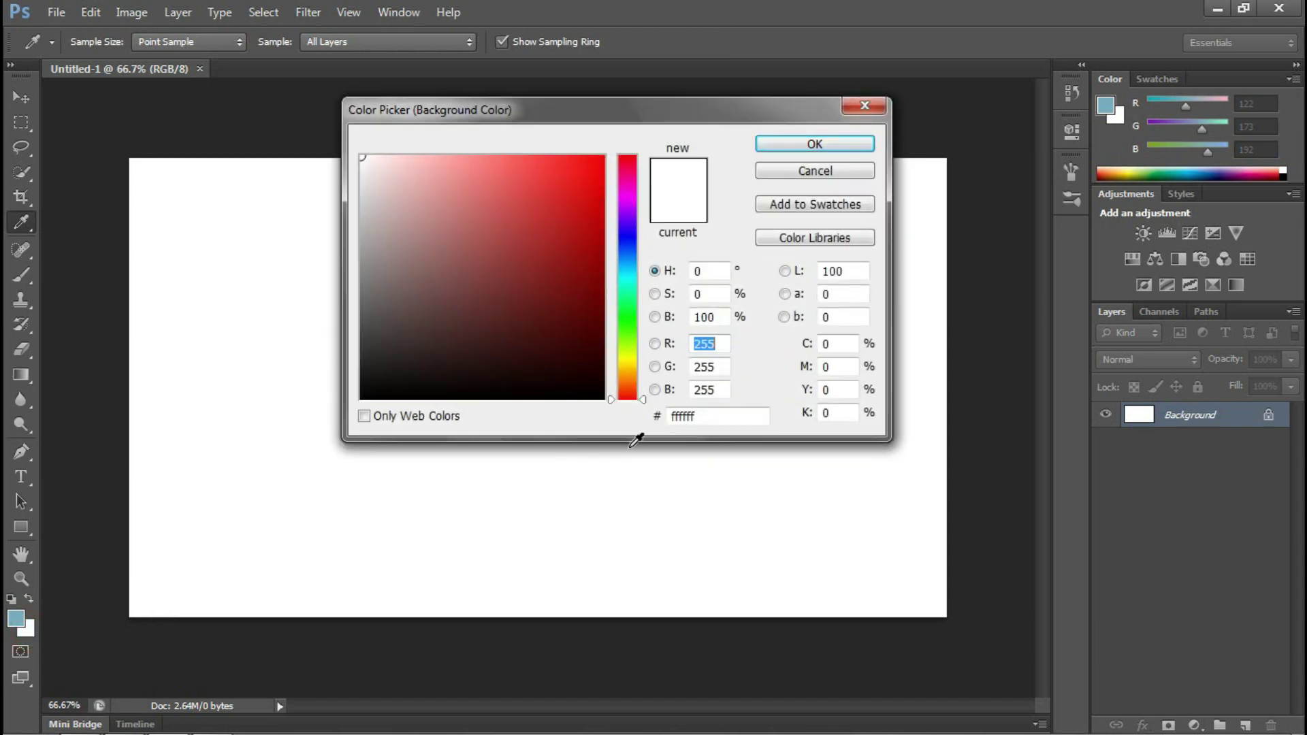
drag(708, 416, 670, 416)
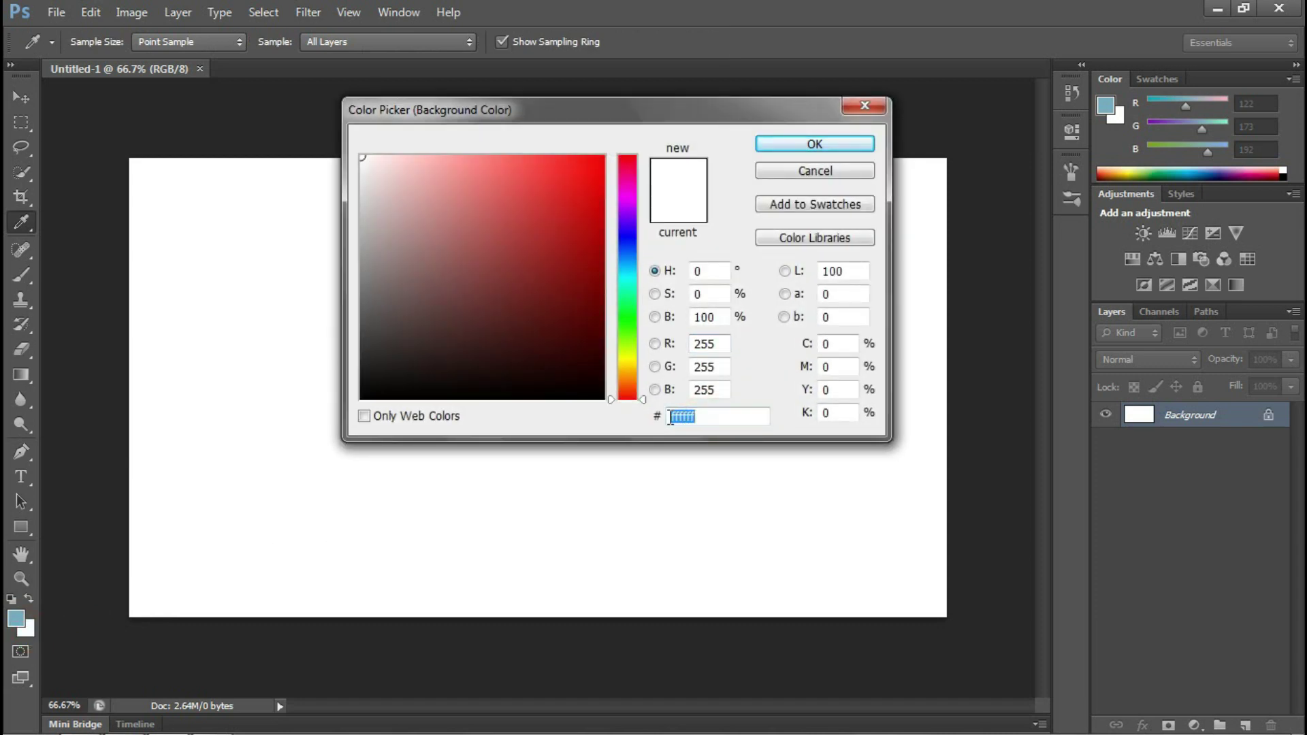
text(19404f)
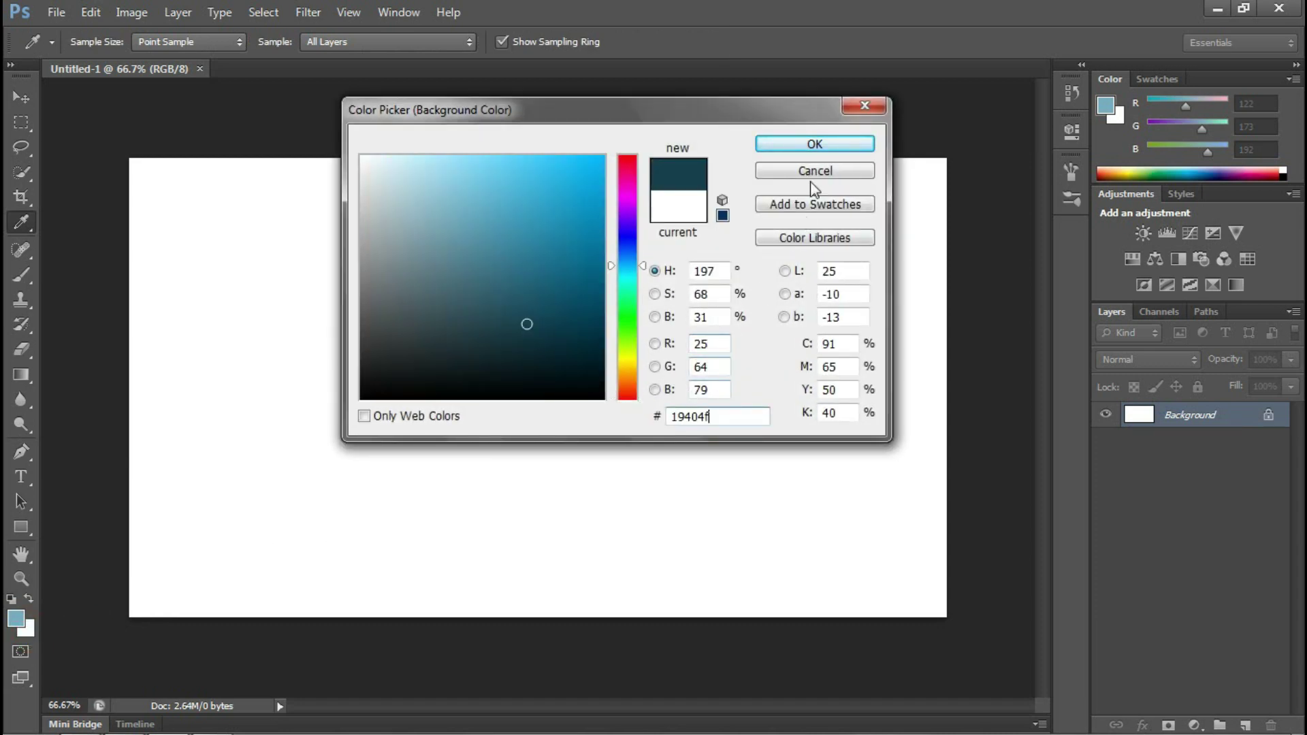
click(819, 146)
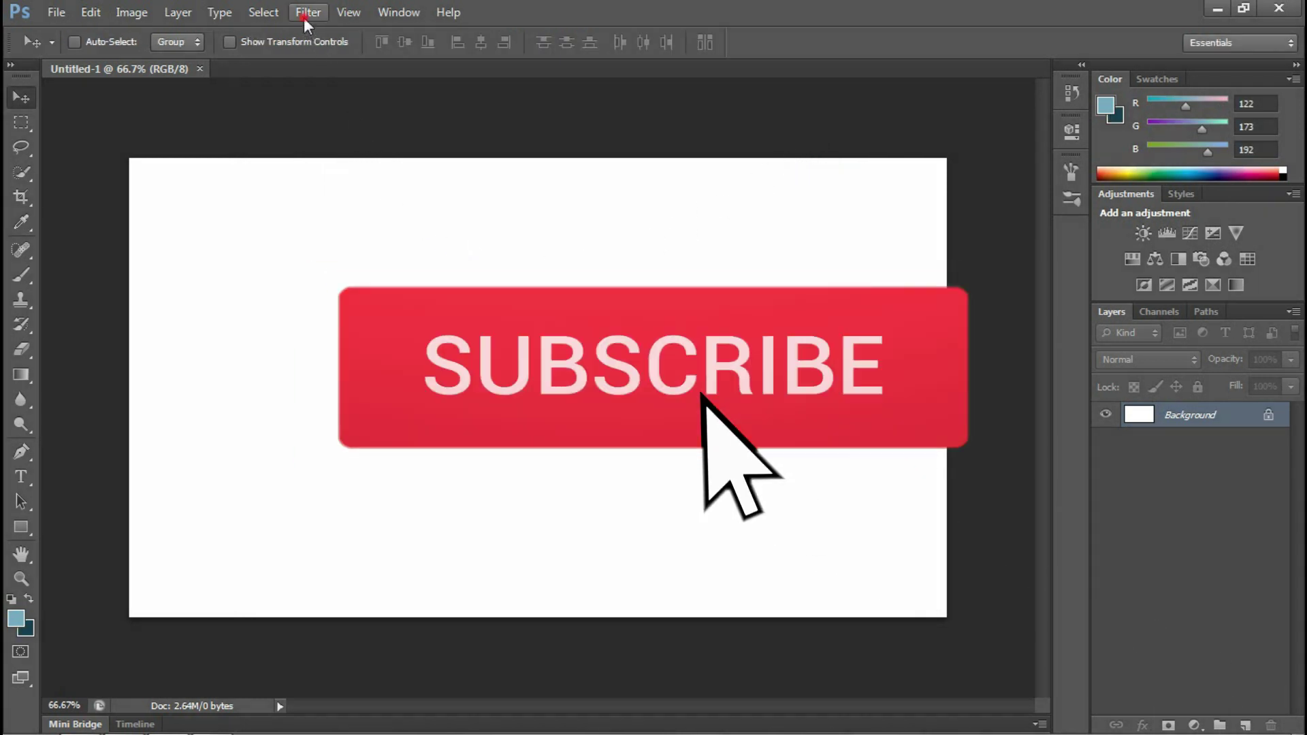
Apply the Sketch Halftone Pattern filter with Size 1, Contrast 0, Dot type
click(306, 13)
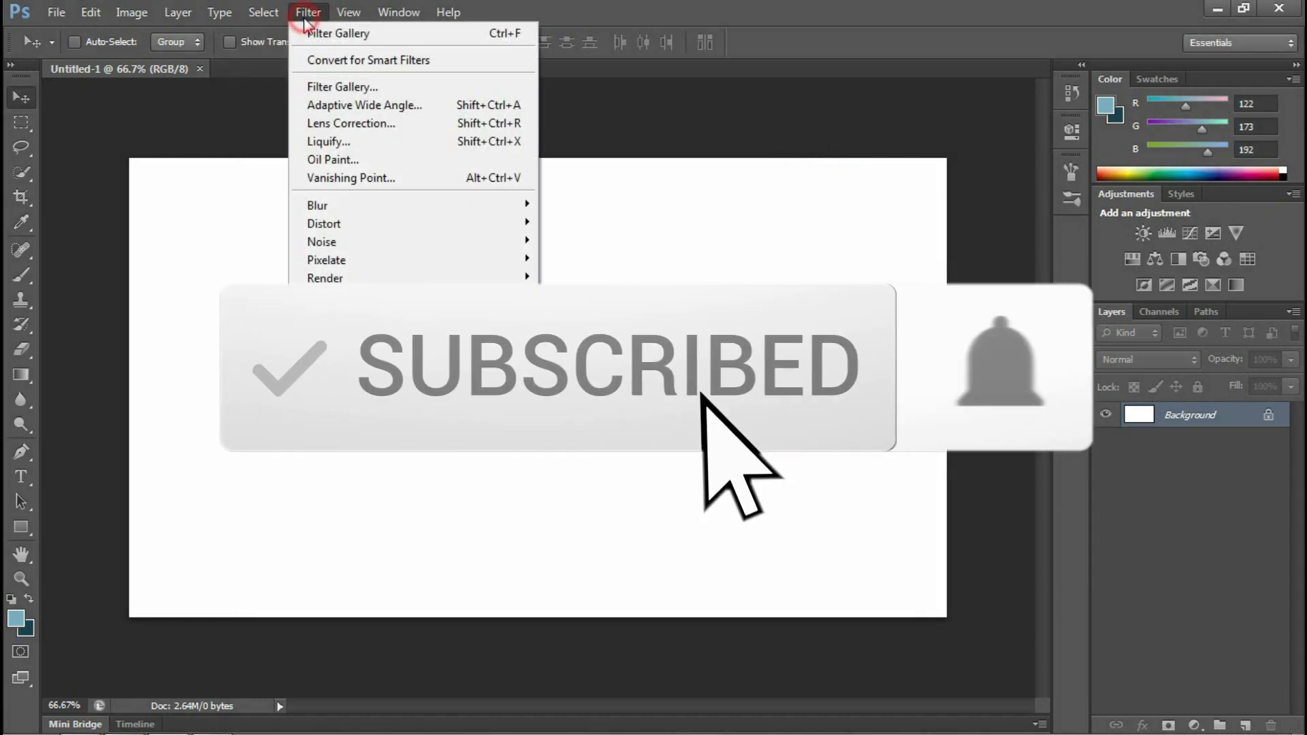
click(320, 87)
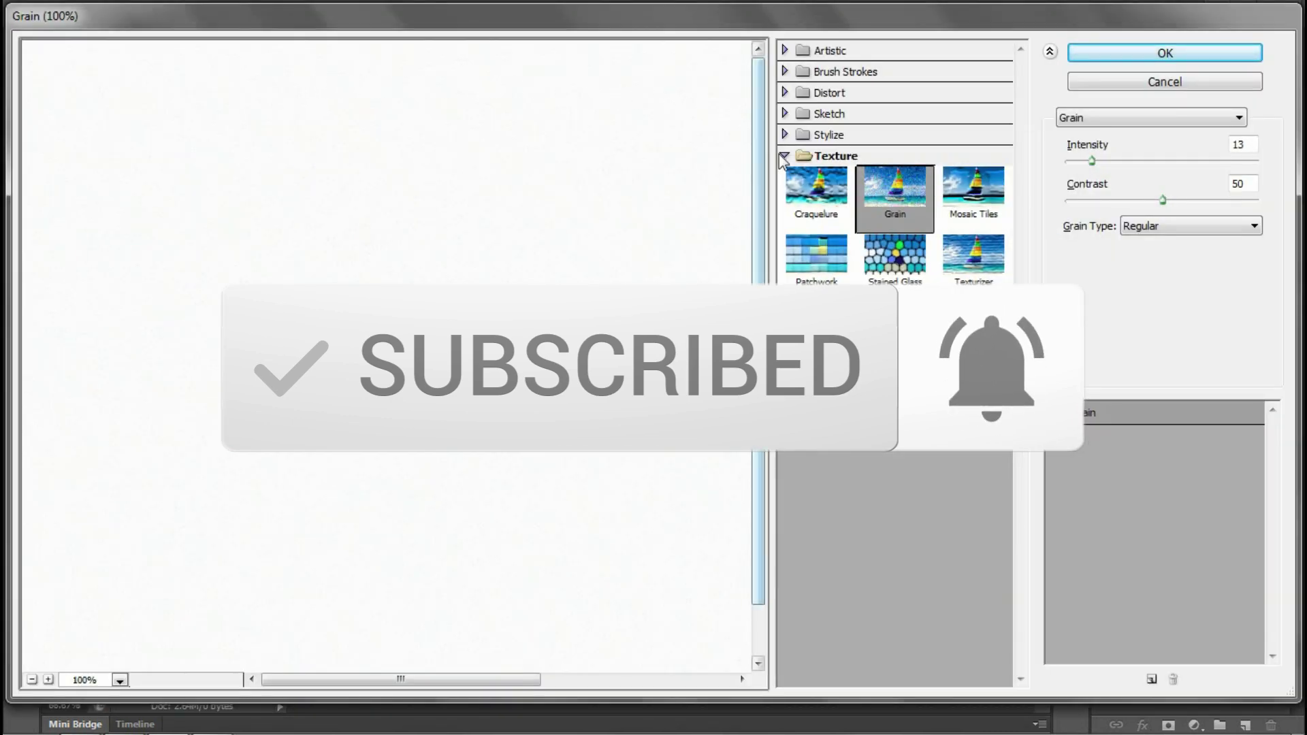
click(784, 157)
click(785, 114)
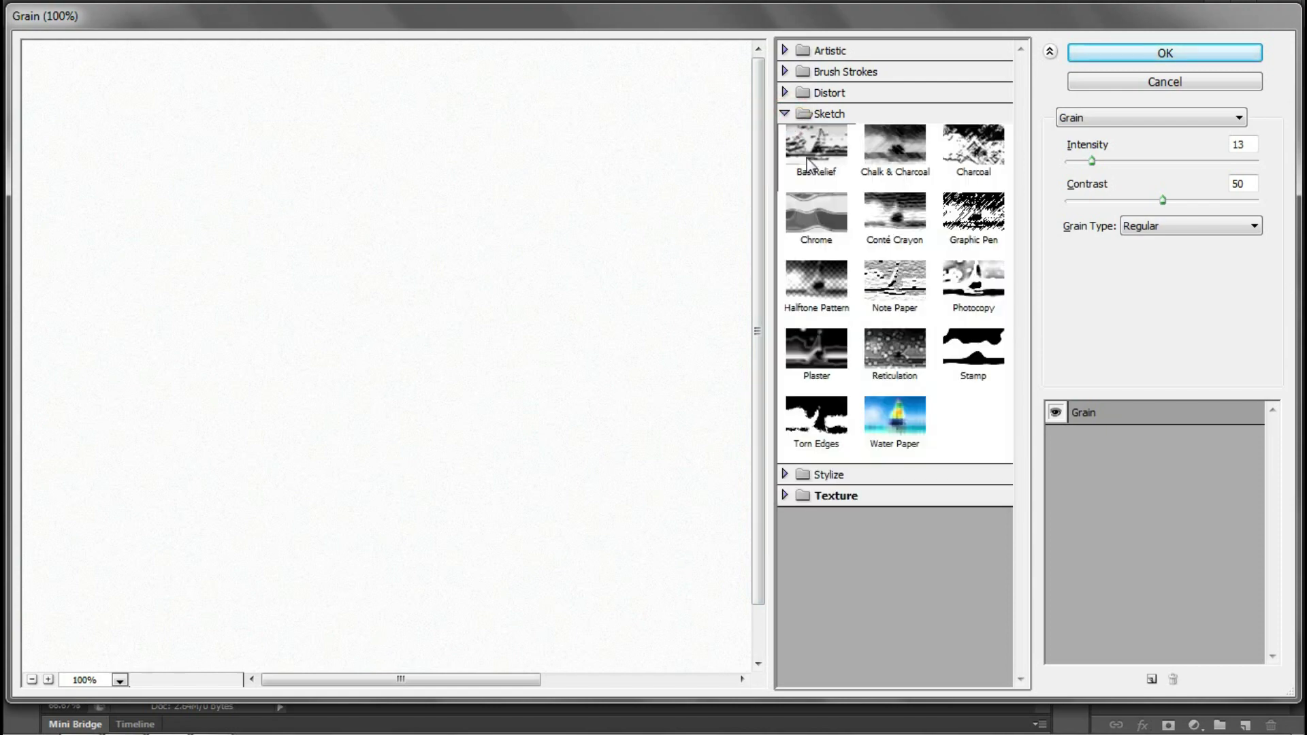
click(821, 290)
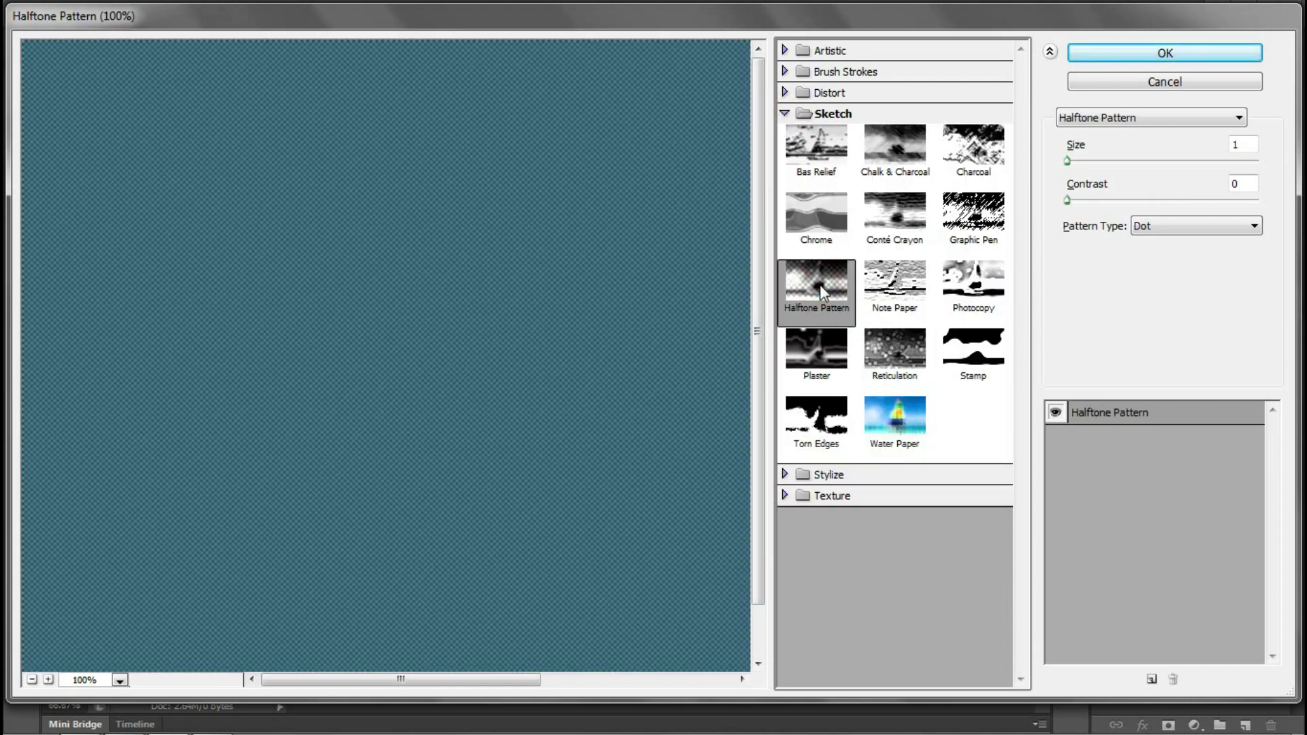
double_click(1242, 145)
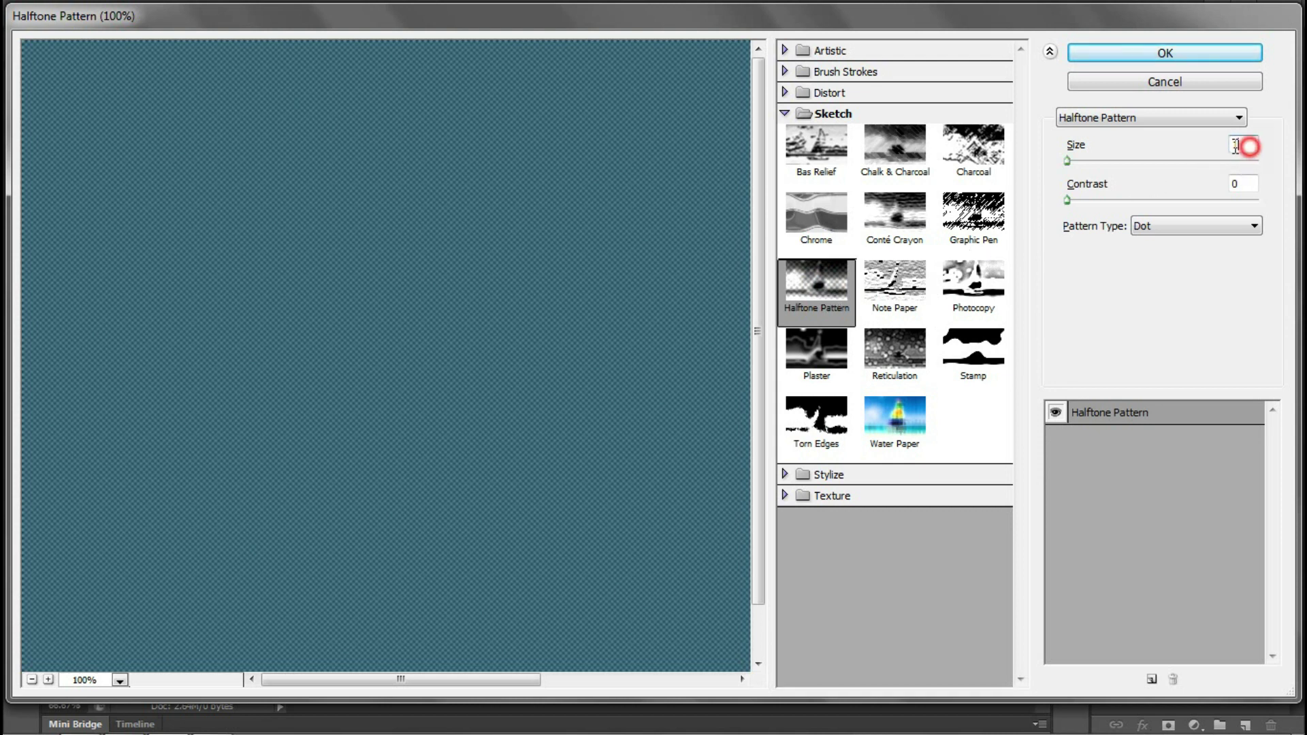
double_click(1240, 184)
click(1189, 54)
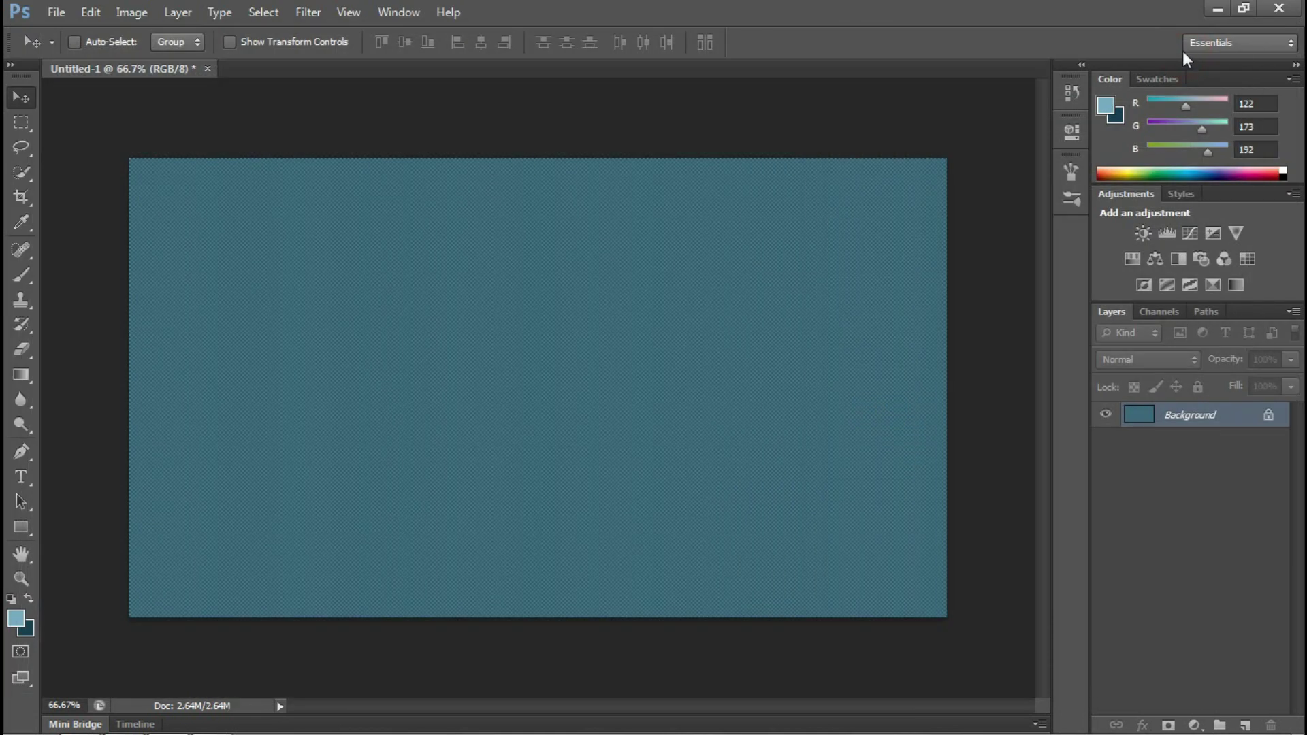
Apply the Artistic Smudge Stick filter: Stroke Length 2, Highlight Area 12, Intensity 10
click(316, 18)
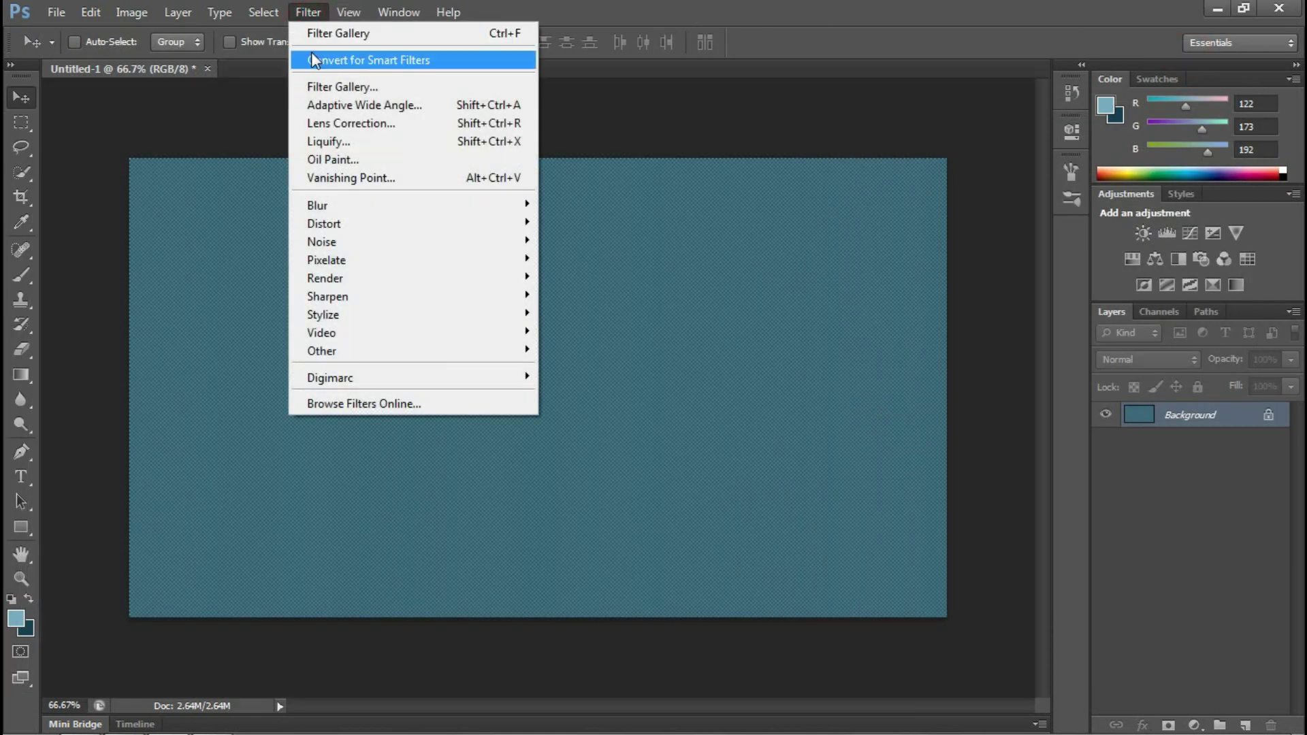
click(316, 82)
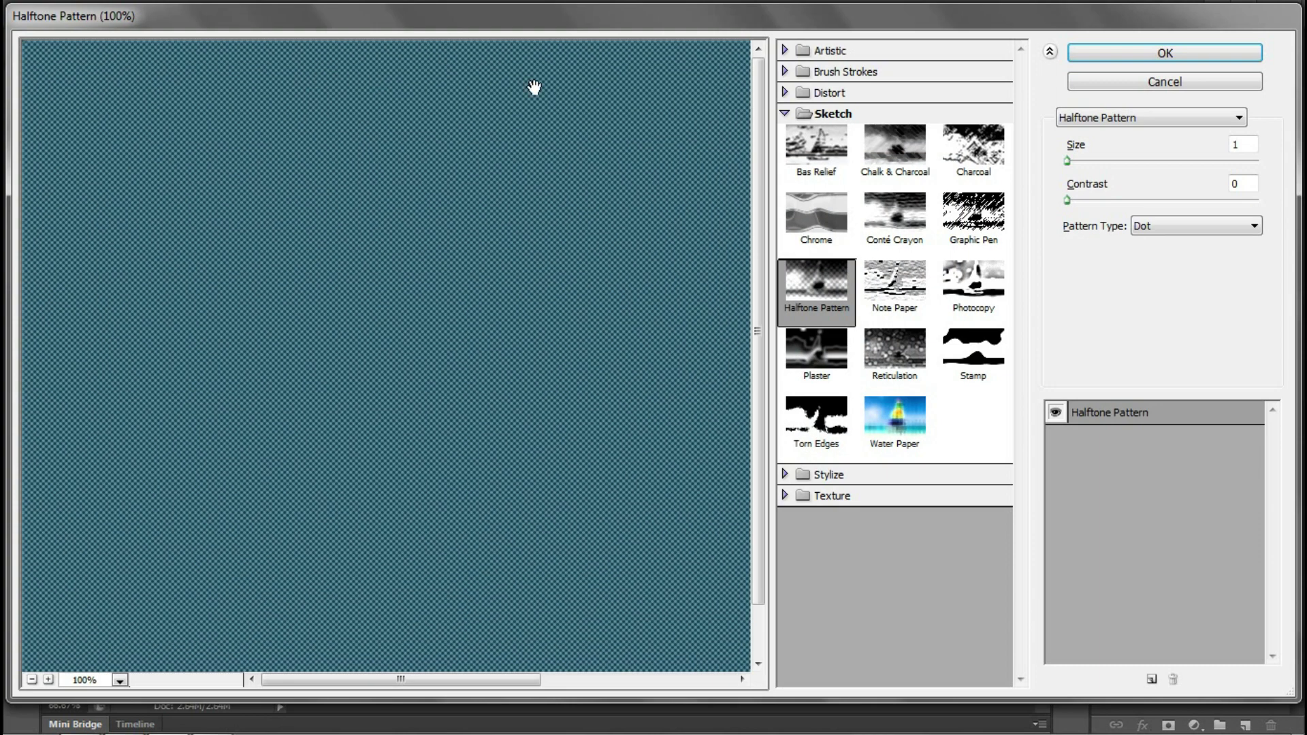
click(784, 114)
click(784, 51)
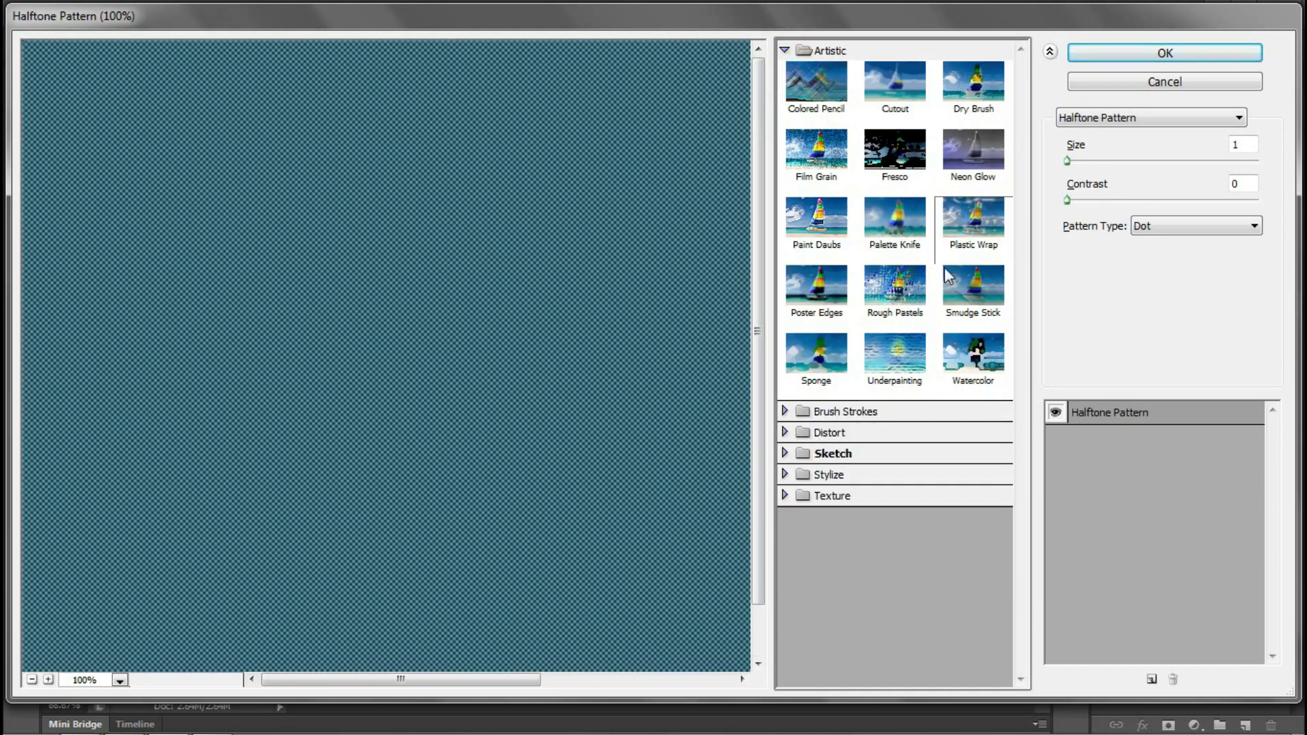
click(975, 301)
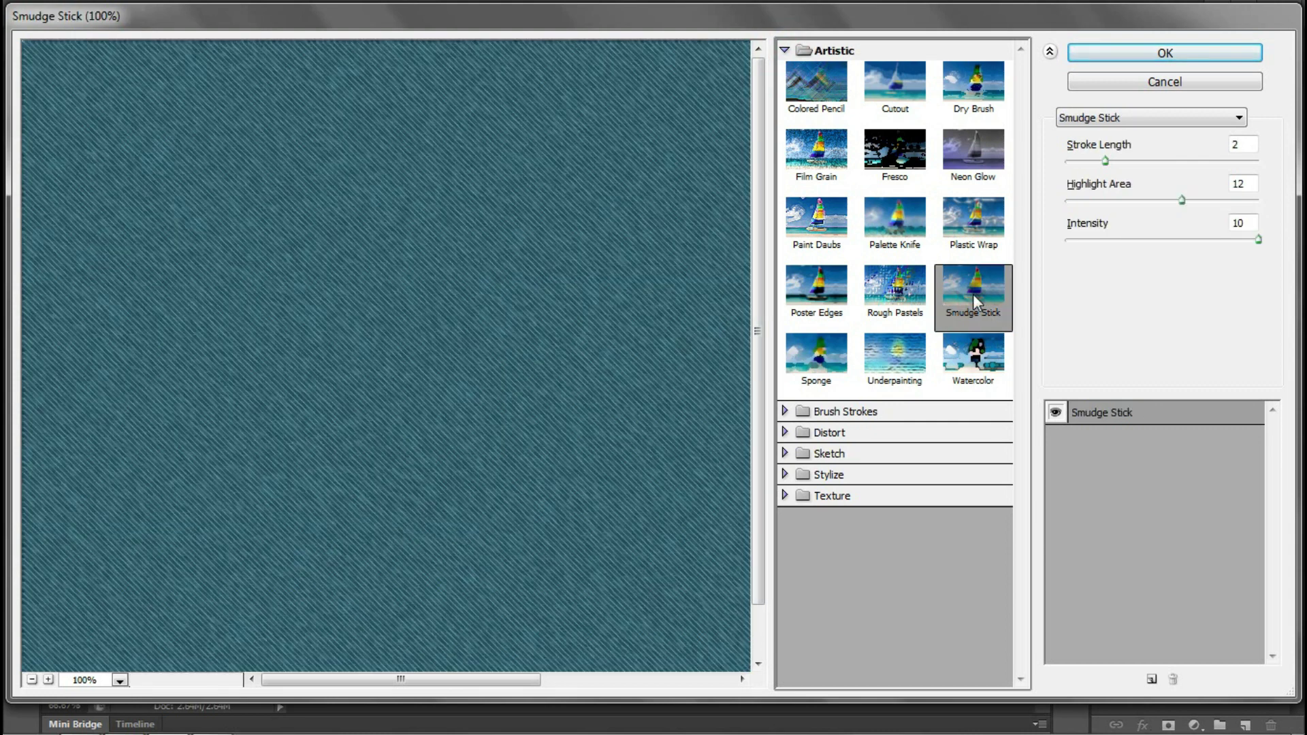
click(1254, 146)
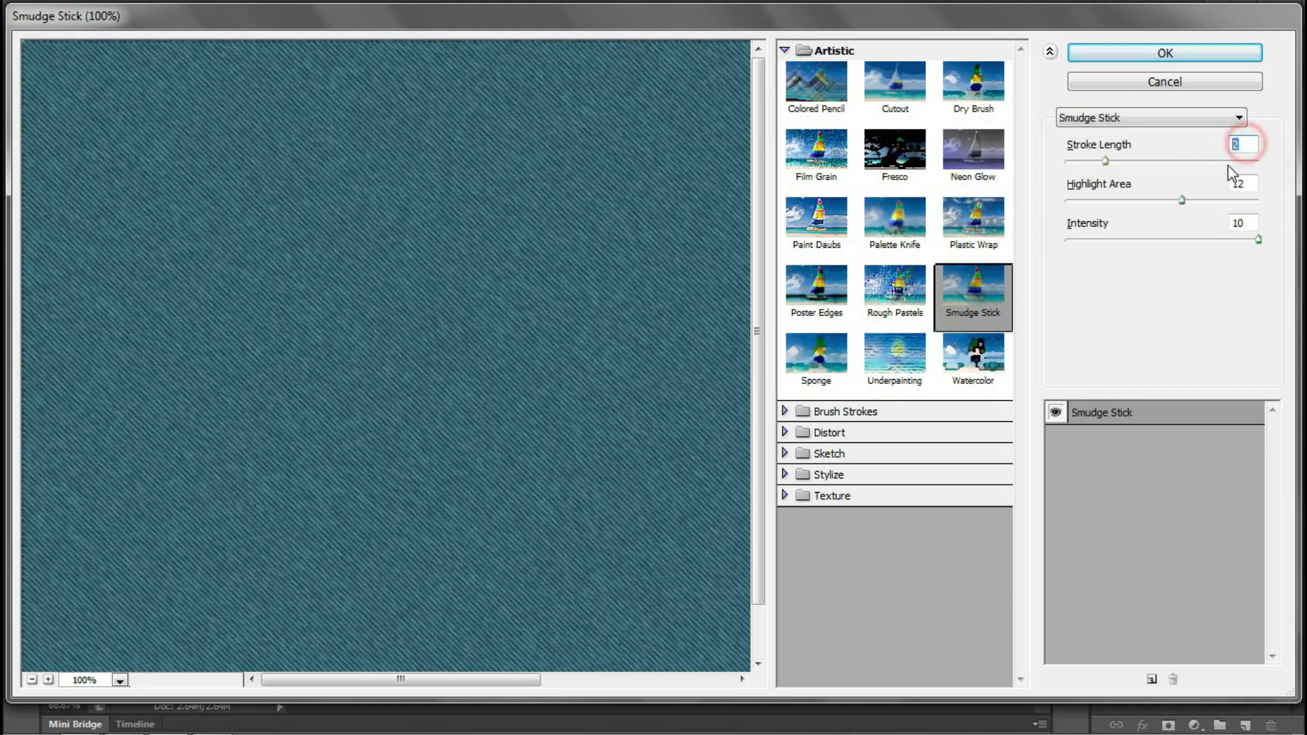
click(1242, 222)
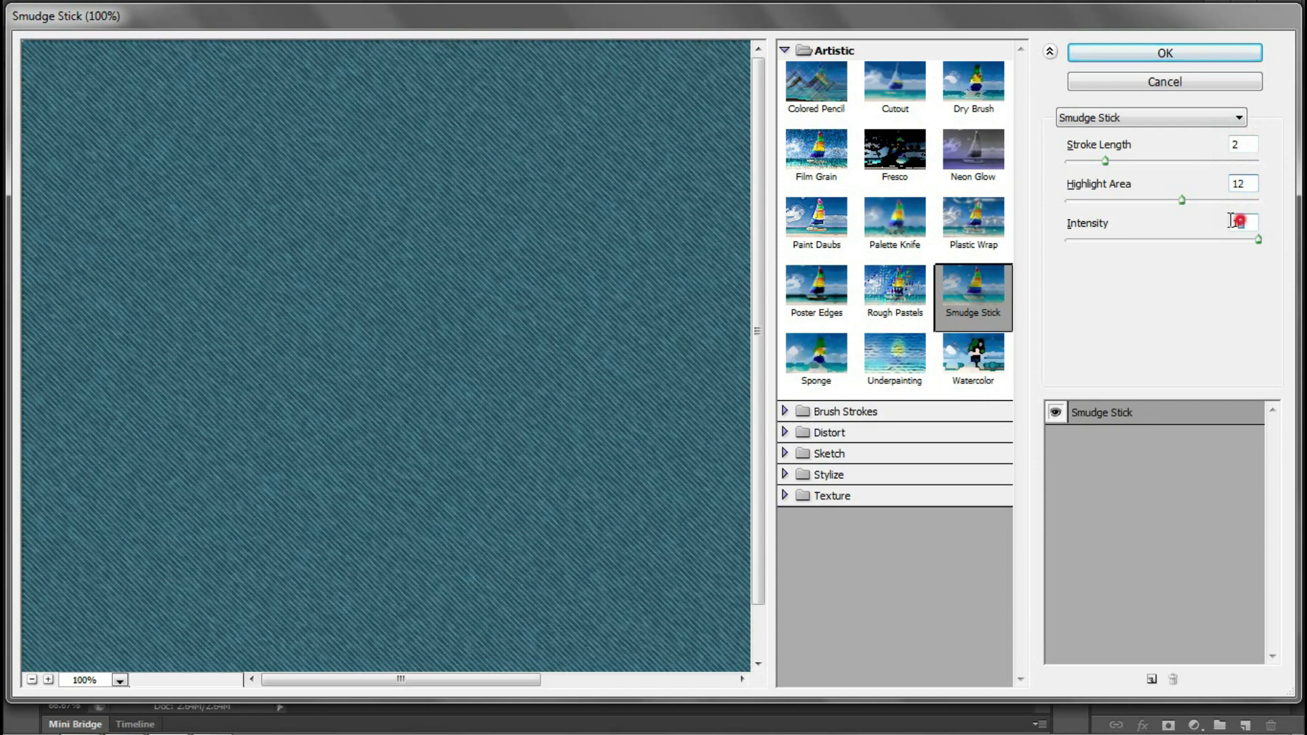
click(1195, 59)
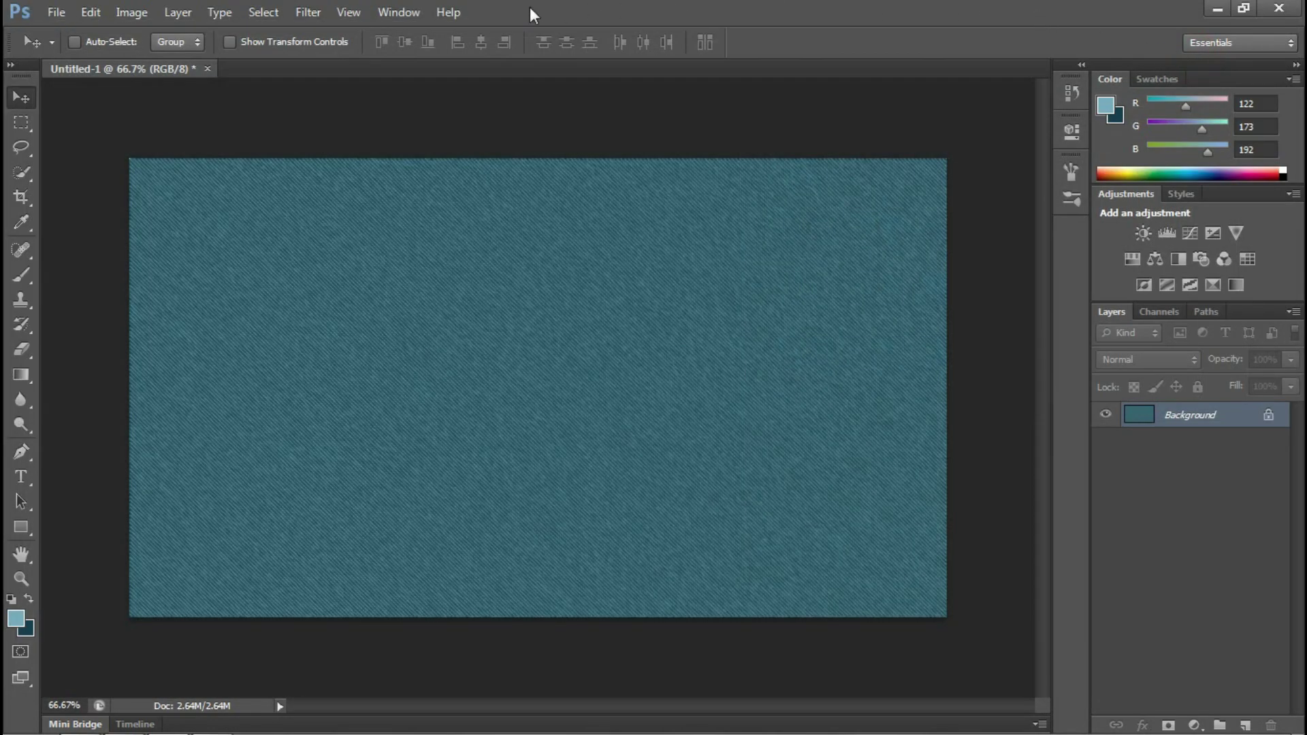
click(308, 13)
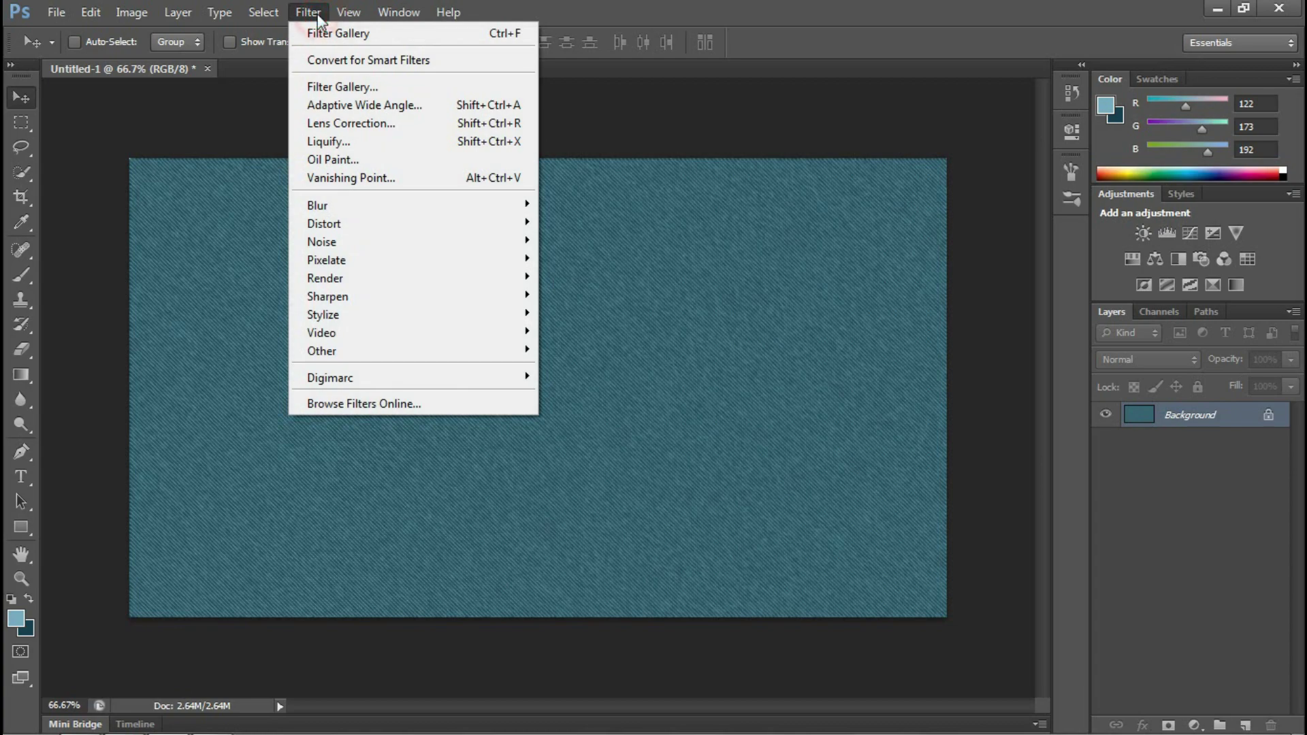
Apply the Texture Grain filter at Intensity 13, Contrast 50, Regular type
click(325, 87)
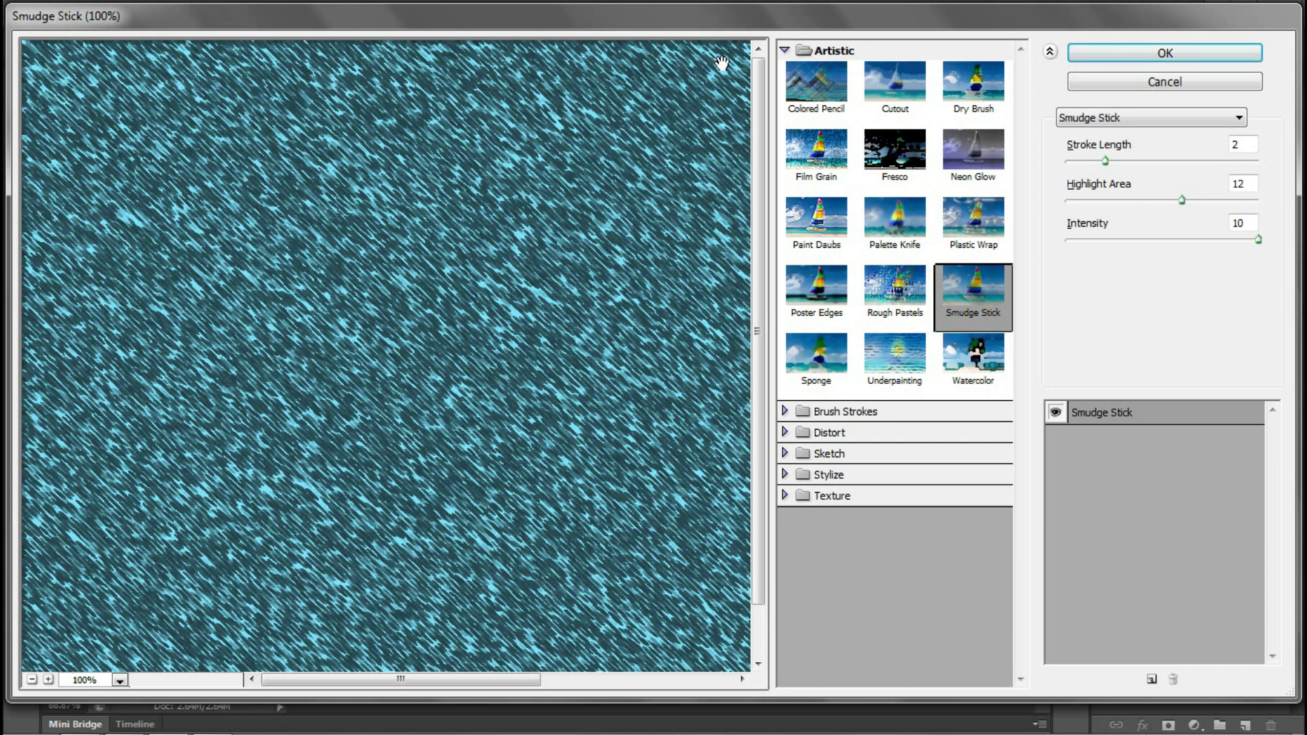
click(784, 50)
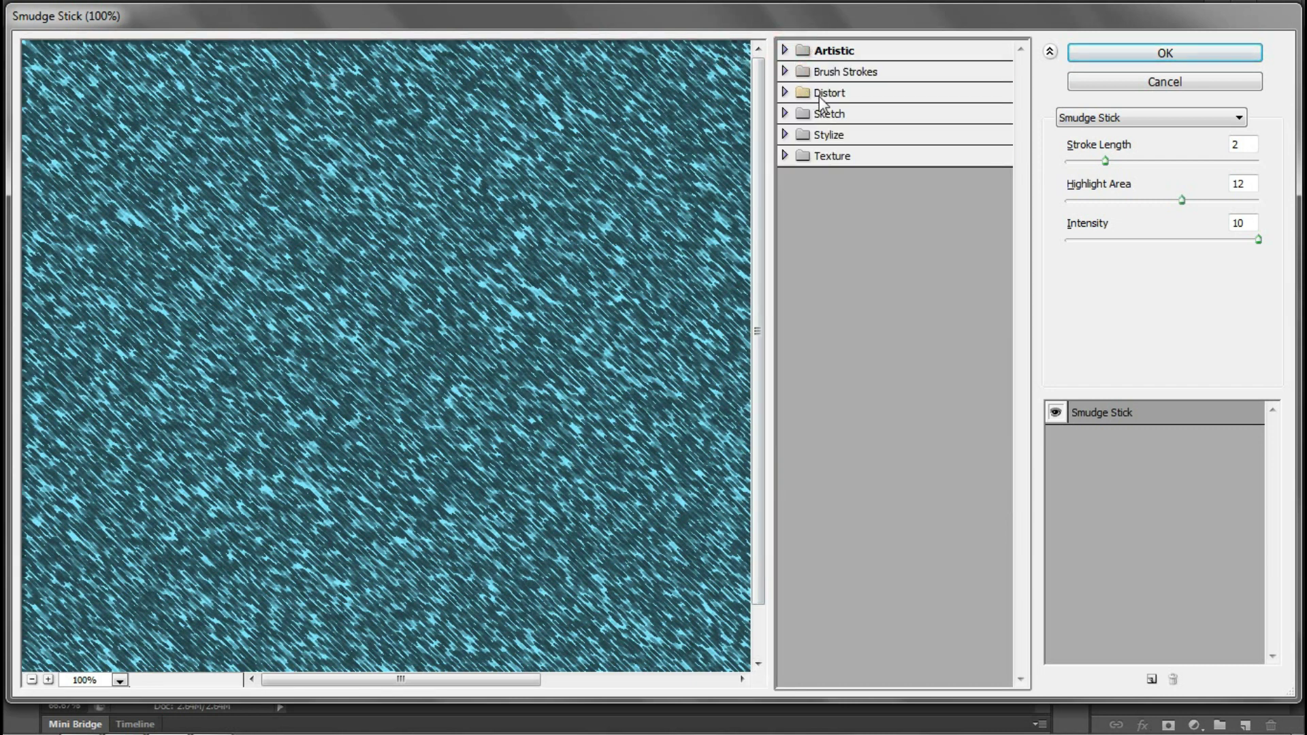
click(848, 156)
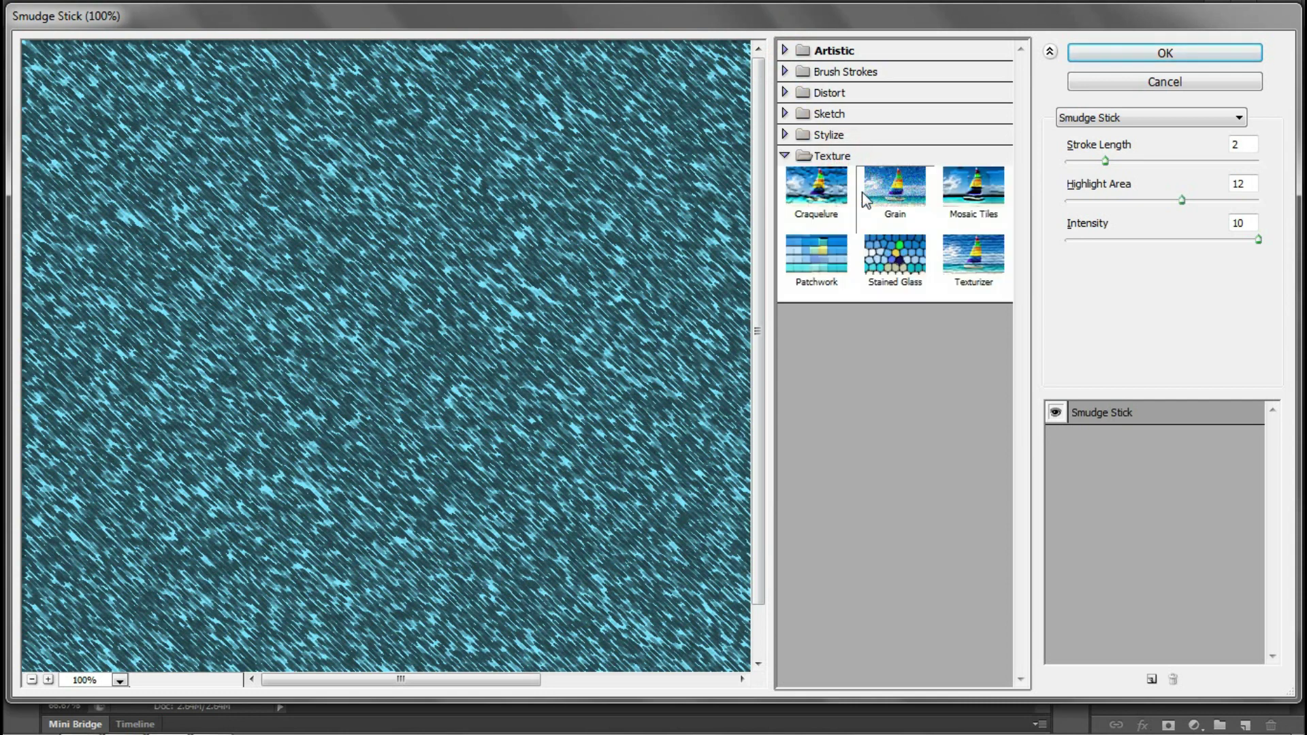
click(893, 197)
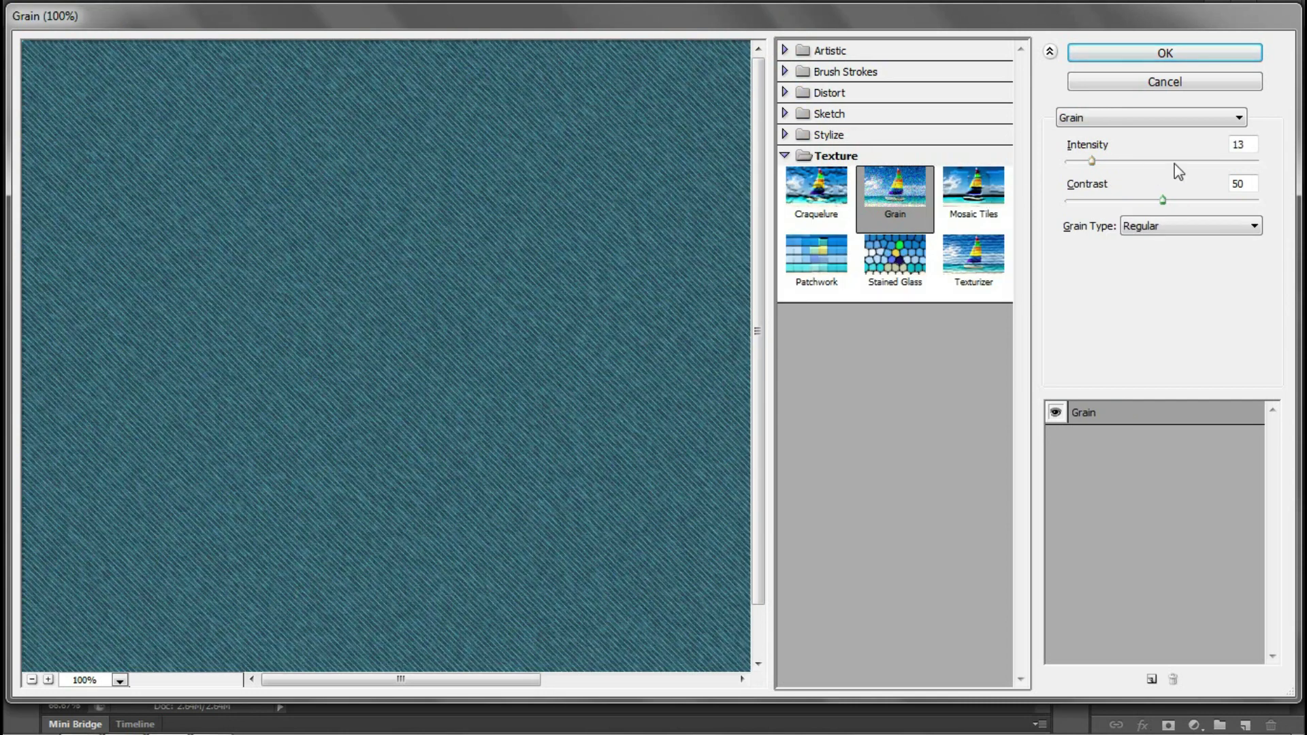
click(1254, 150)
click(1238, 183)
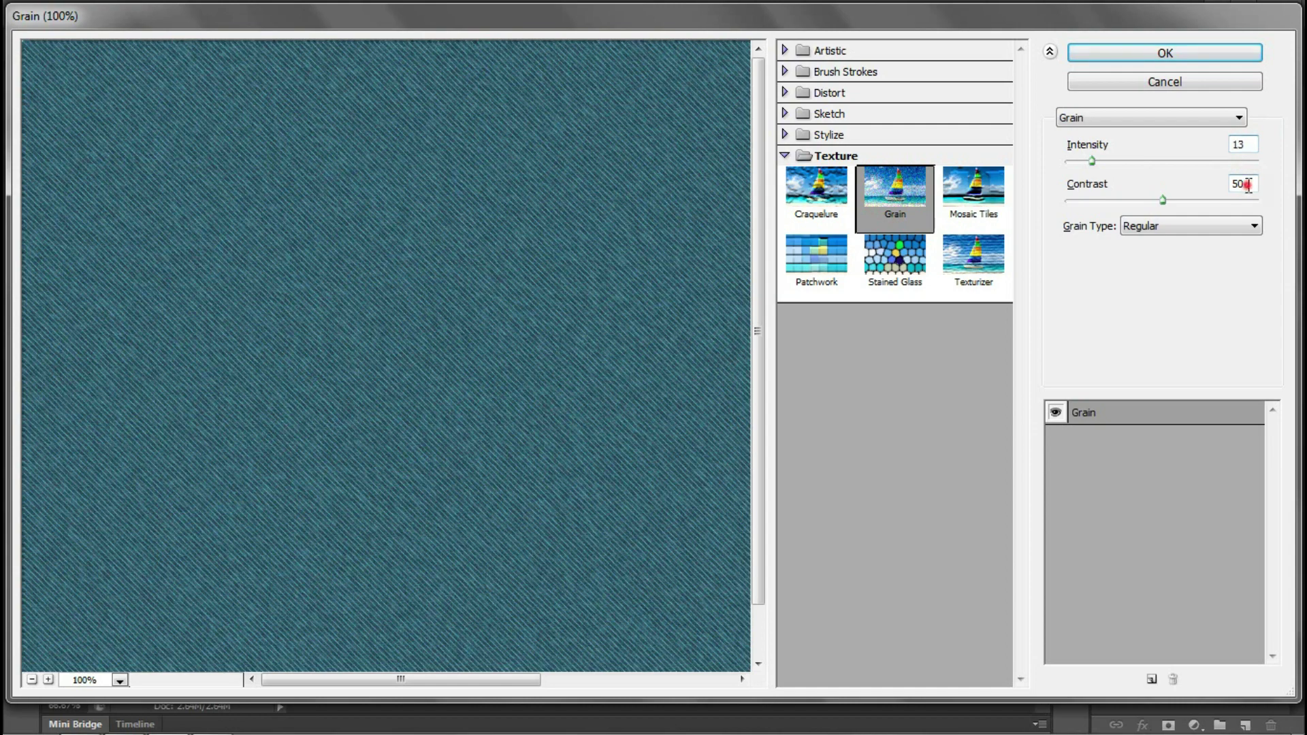
click(1179, 53)
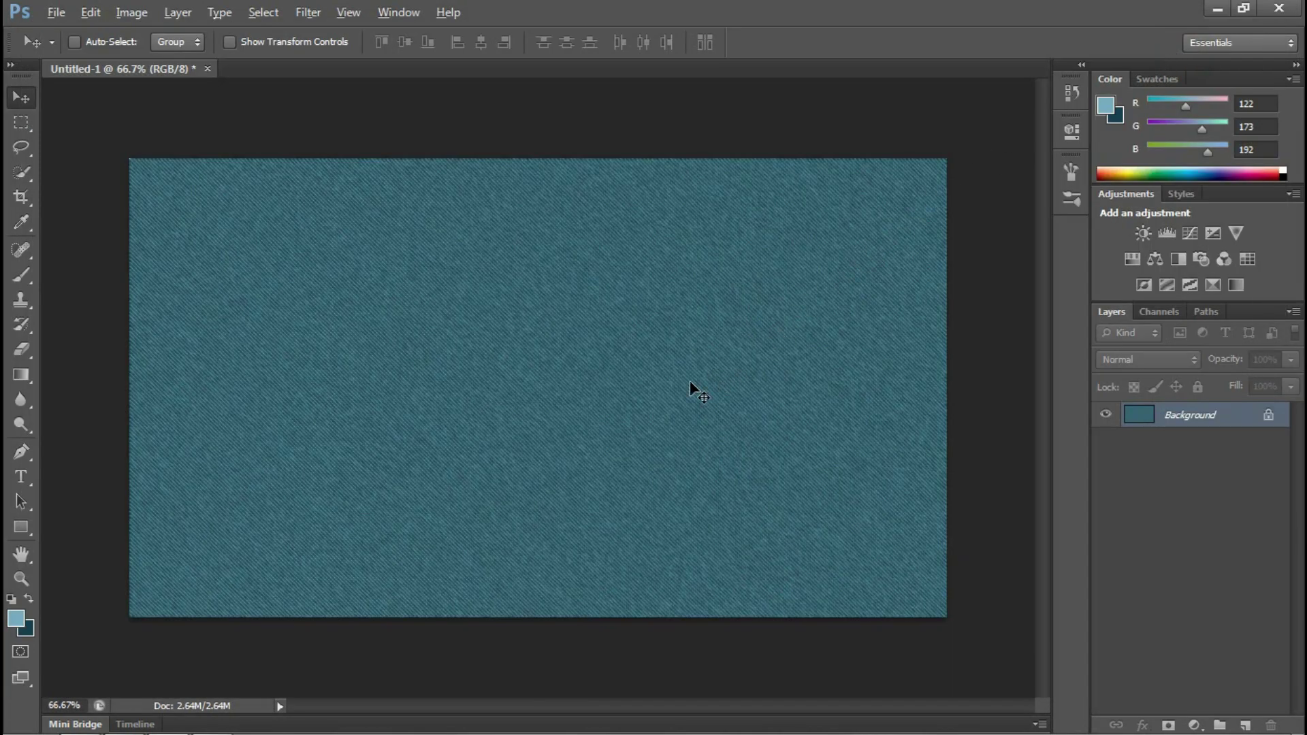
Duplicate the denim Background layer into Layer 1 with Ctrl+J
alt+scroll(690, 388, up, 1)
alt+scroll(690, 388, up, 6)
alt+scroll(691, 388, up, 5)
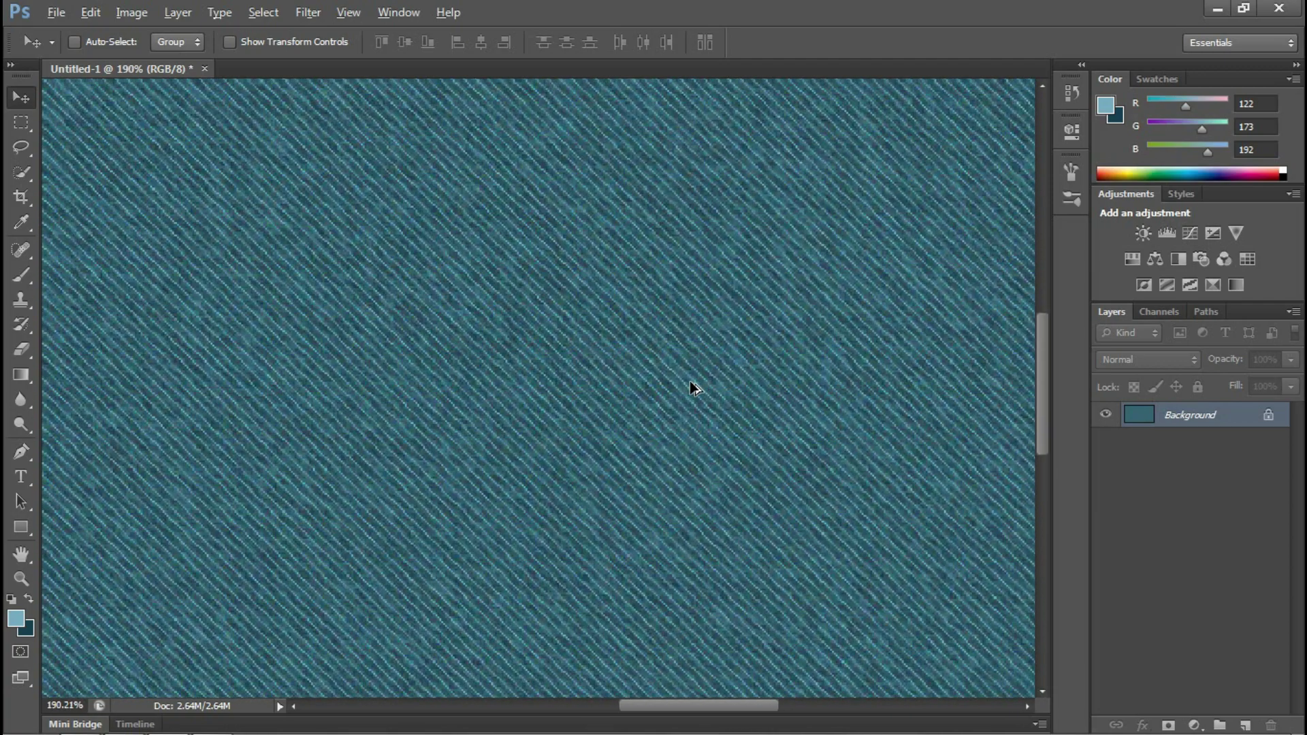
alt+scroll(691, 388, down, 1)
alt+scroll(691, 388, down, 2)
alt+scroll(691, 388, down, 2)
alt+scroll(690, 388, down, 1)
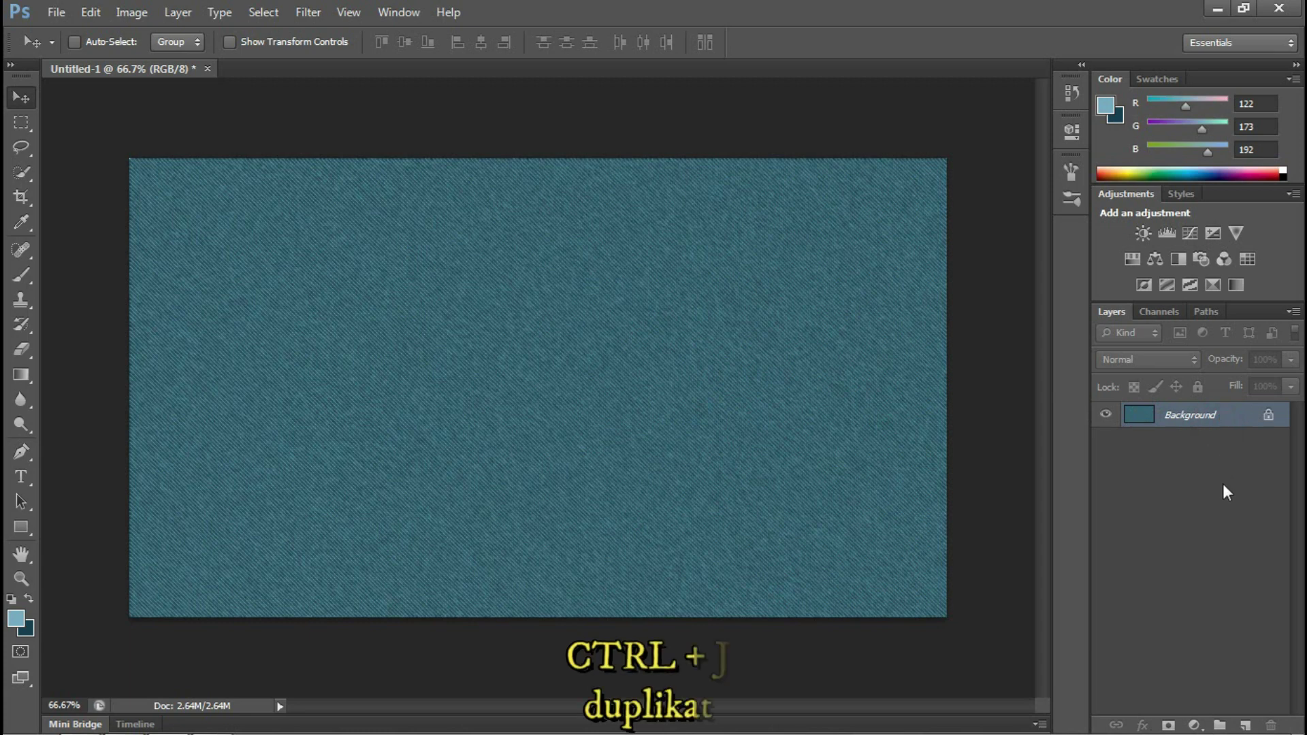
key(ctrl+j)
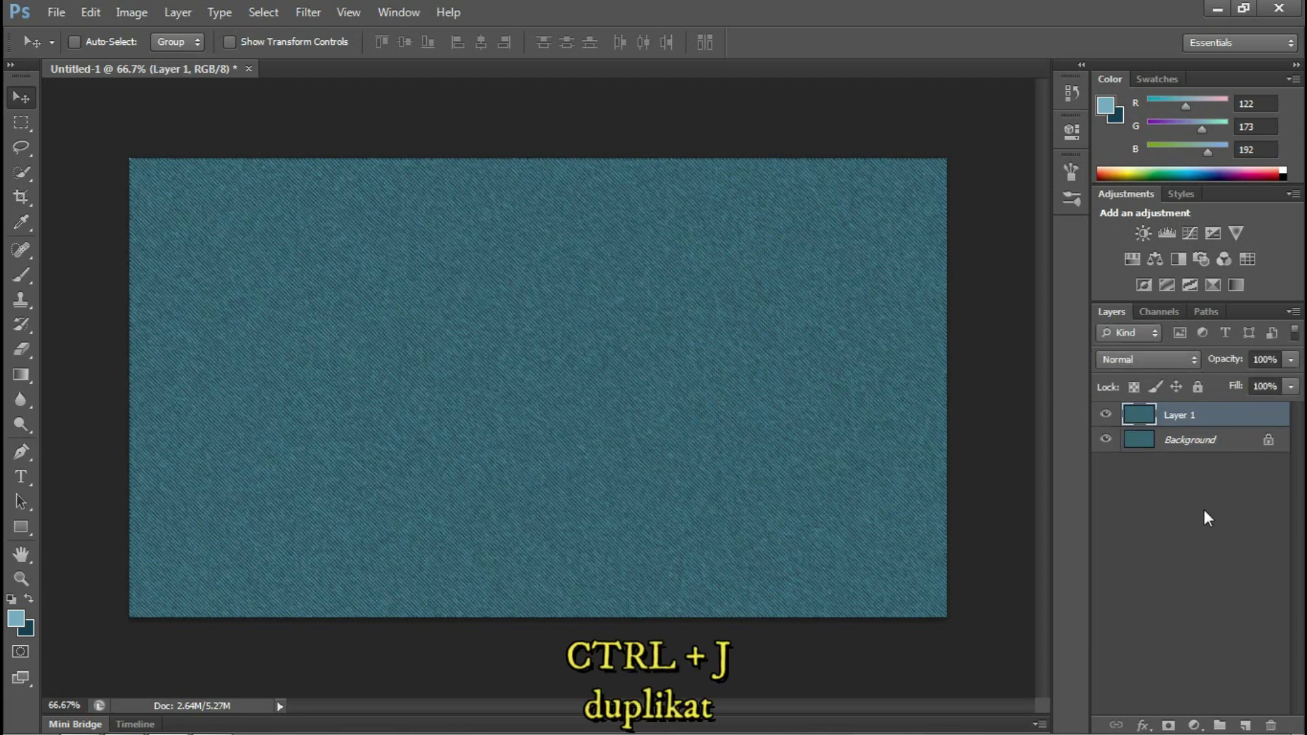
Add white 'LVS' type on the canvas, commit it, and select the whole canvas
click(20, 477)
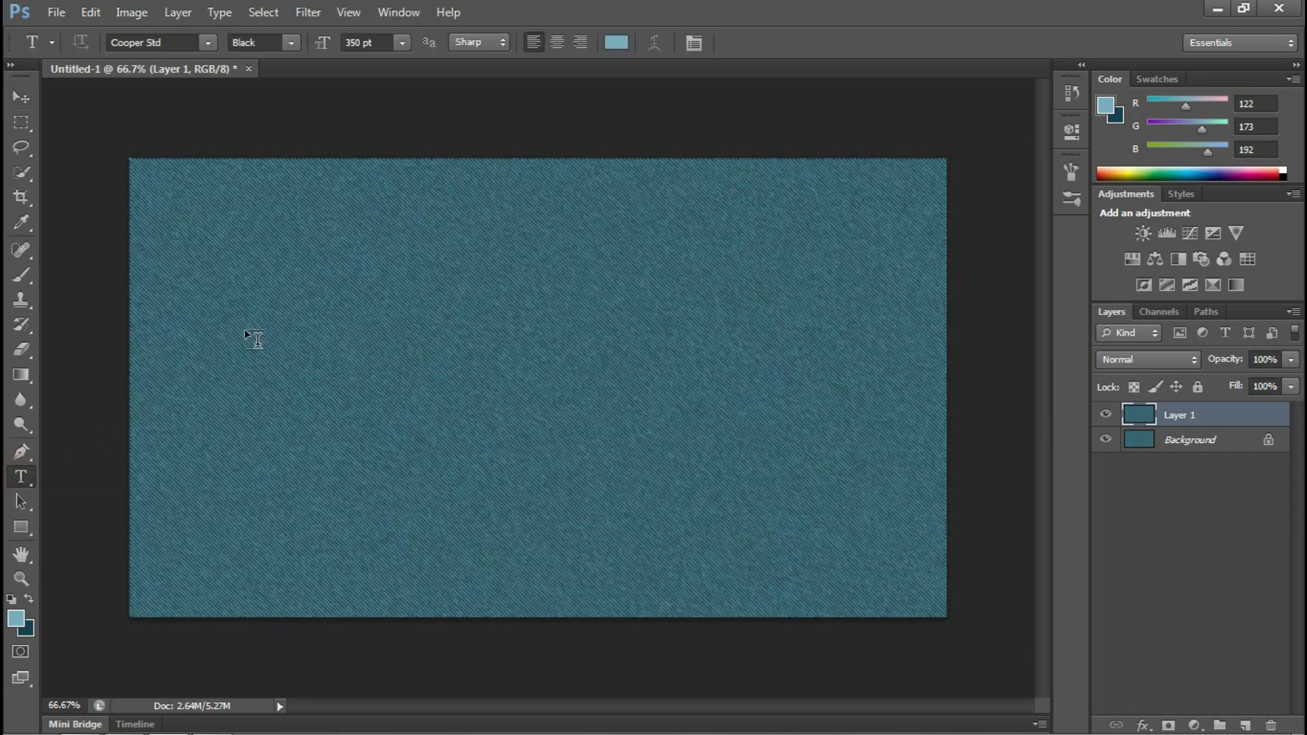
click(616, 45)
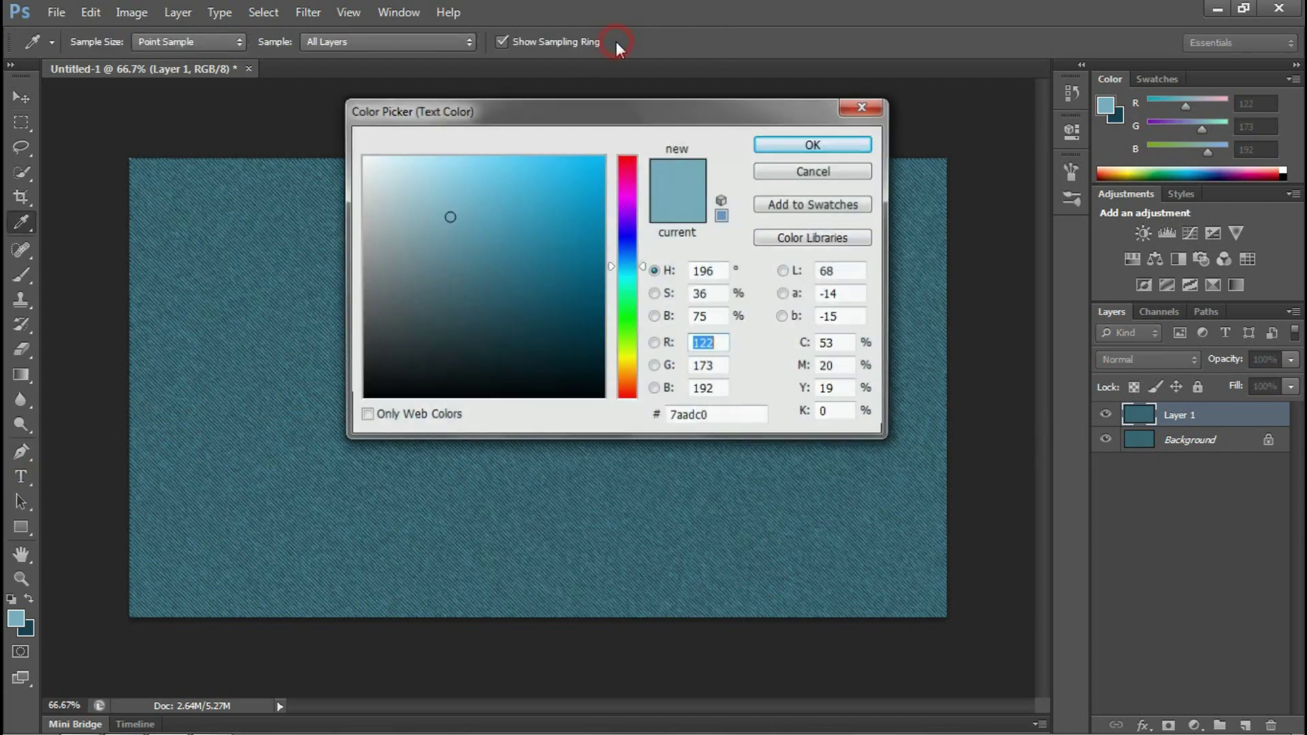
drag(458, 195, 348, 154)
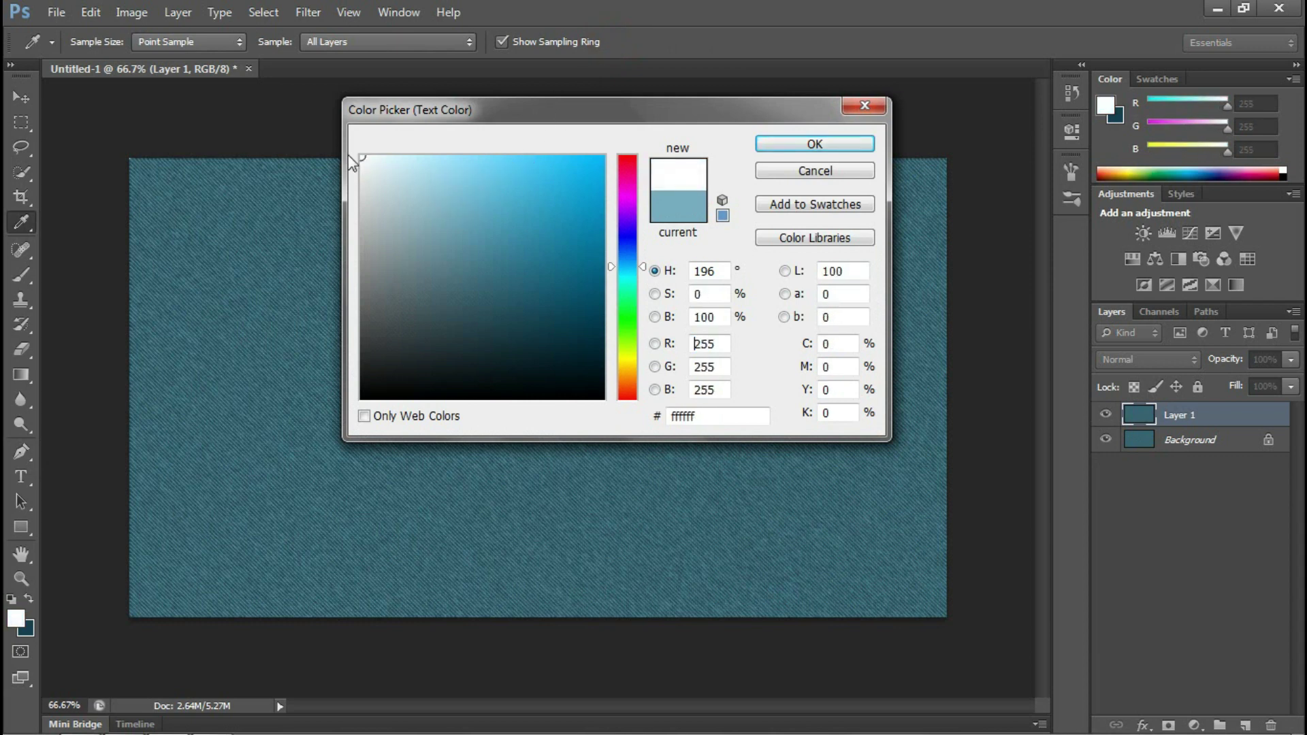
click(776, 146)
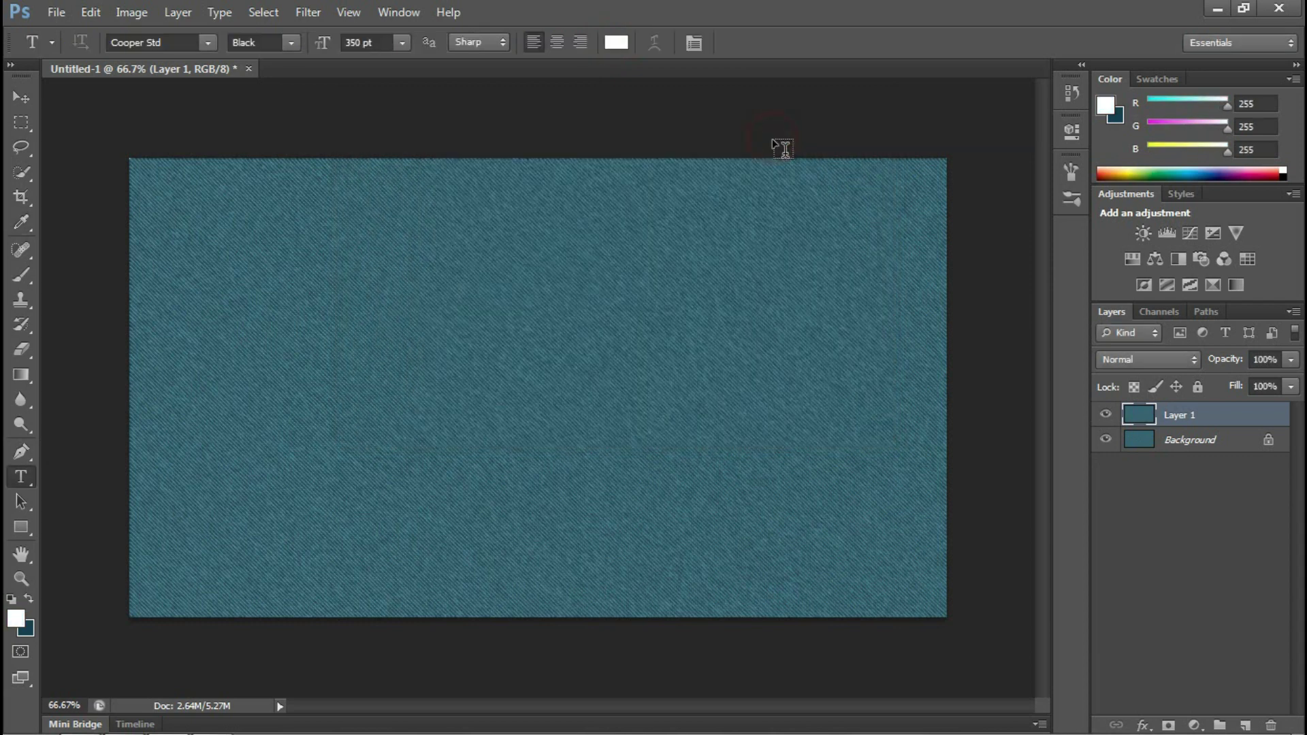
click(296, 388)
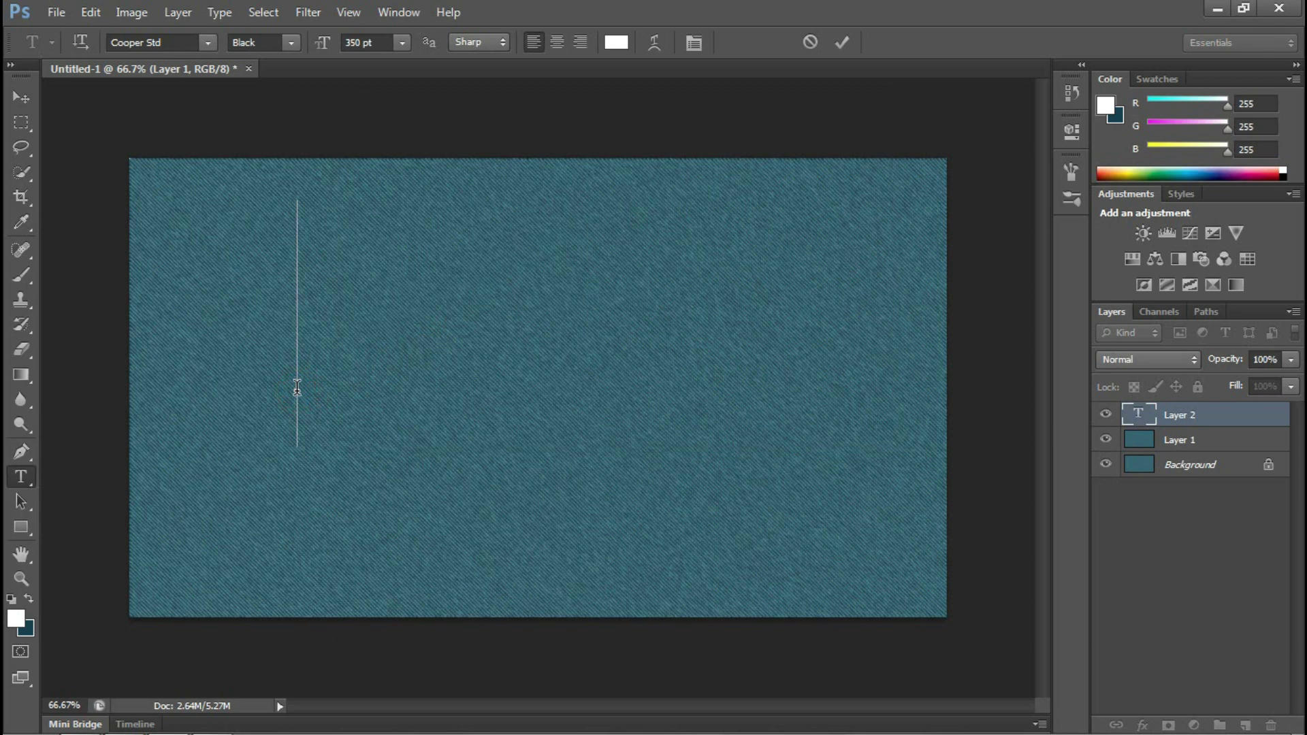
text(LVS)
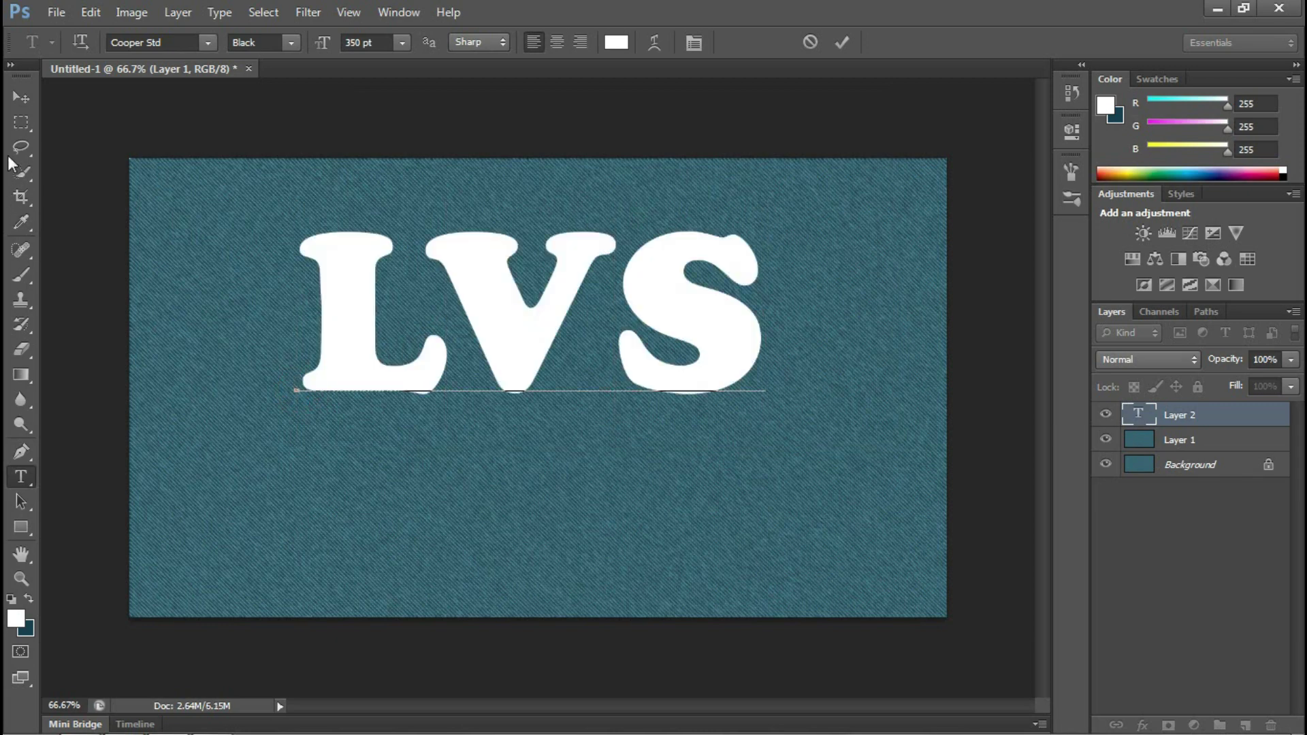
click(22, 99)
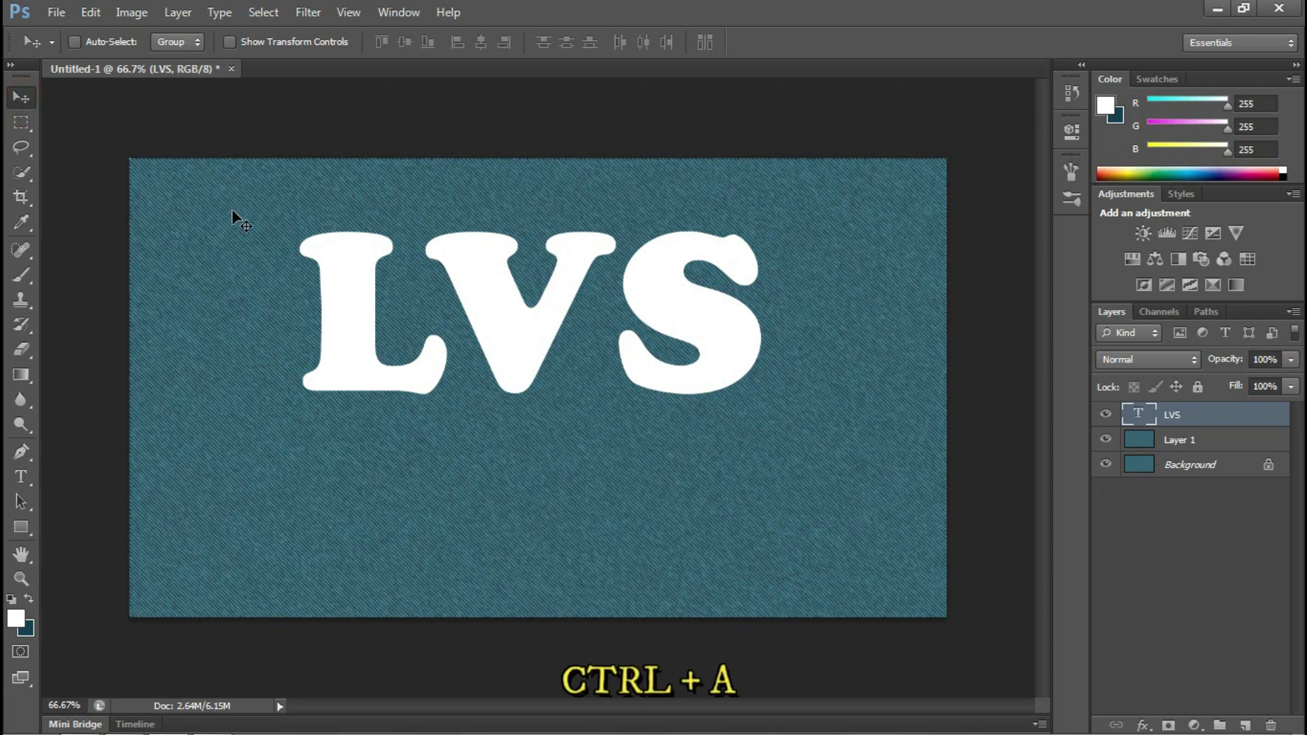
key(ctrl+a)
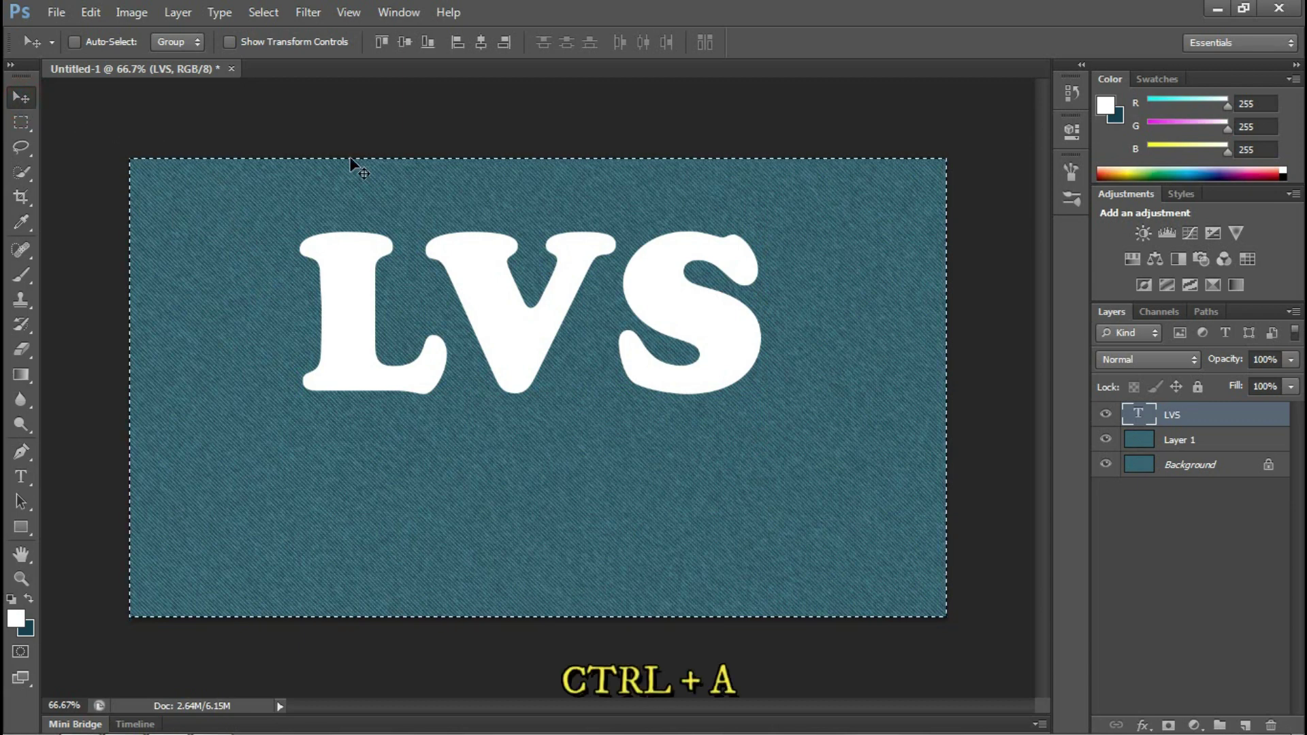
Align the LVS text to the canvas's horizontal and vertical centres, then deselect
click(481, 43)
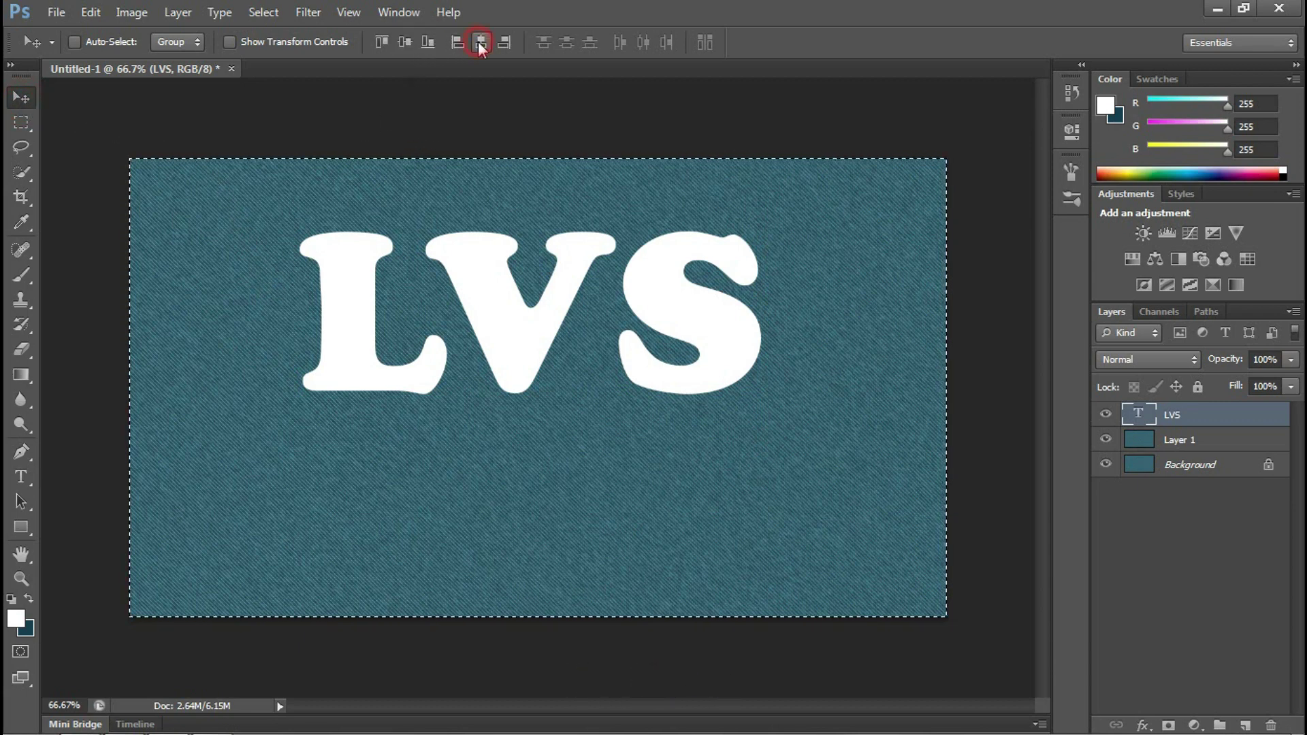
click(407, 43)
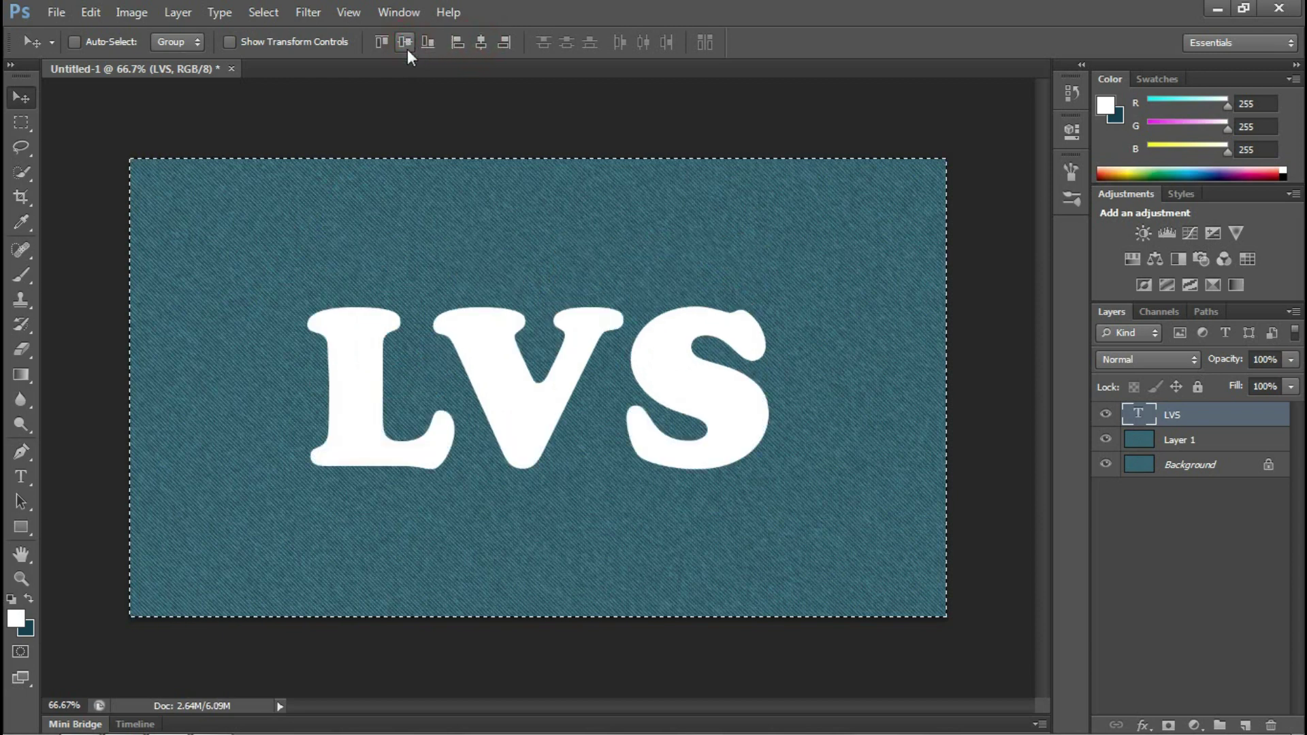
key(ctrl+d)
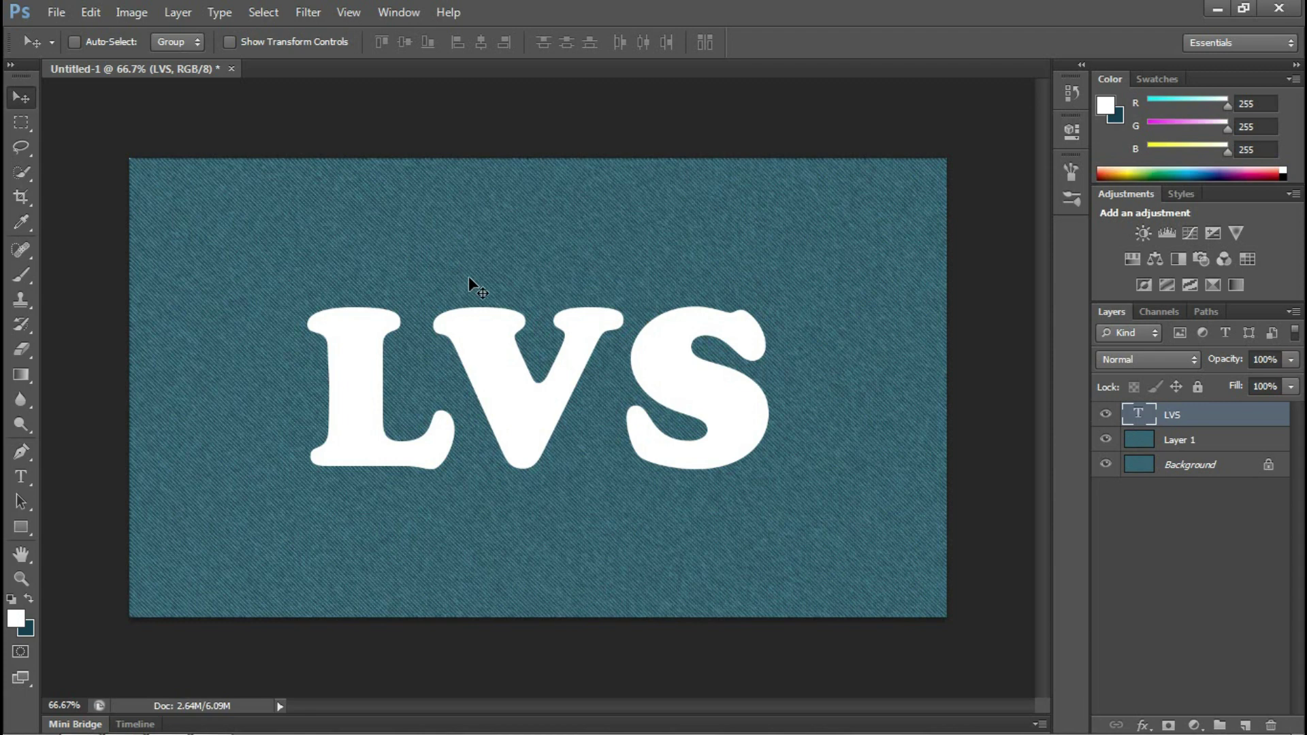
Load the LVS letter selection and expand it by 6 pixels
ctrl+click(1138, 417)
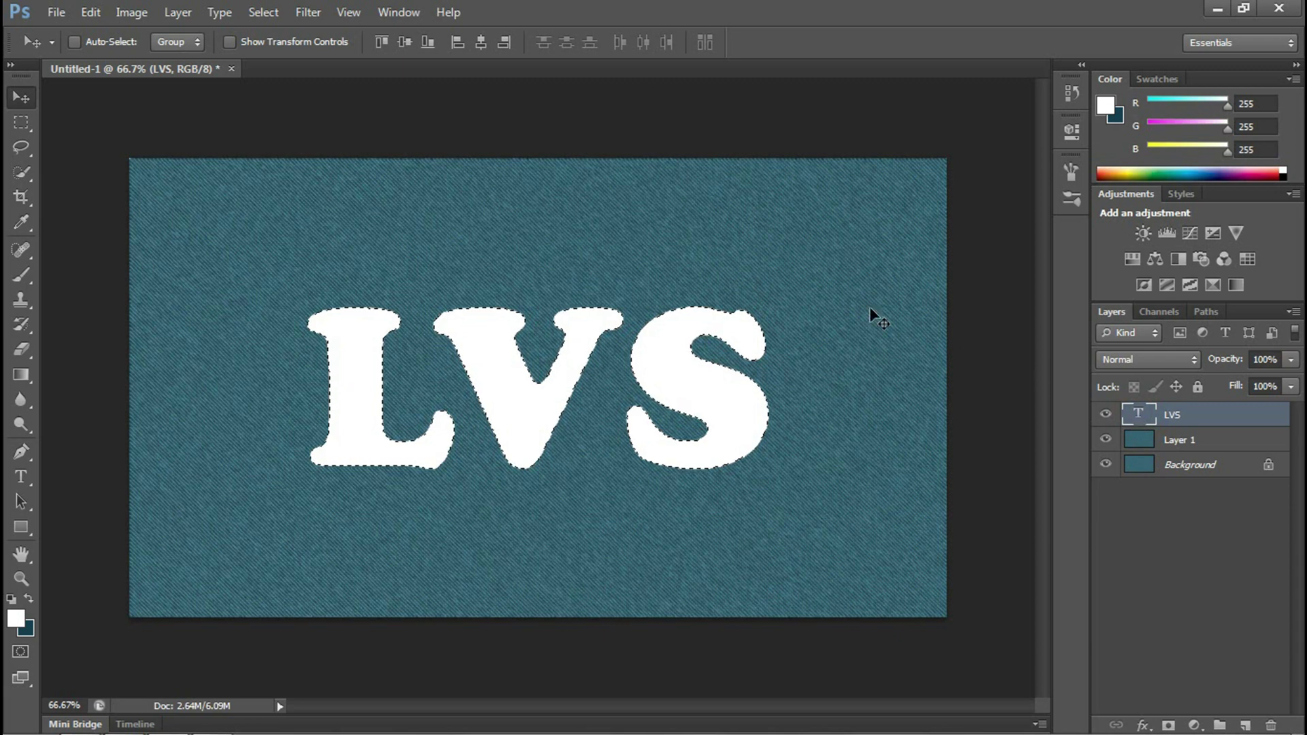
click(263, 12)
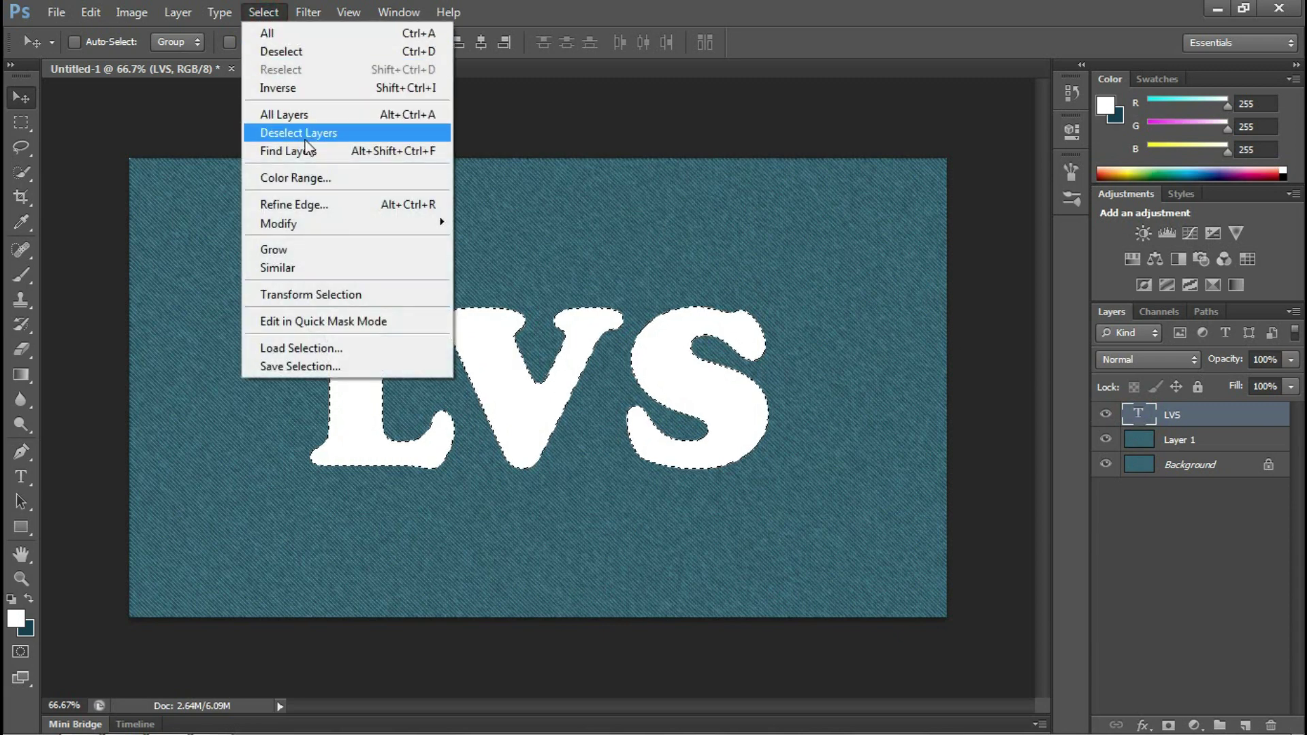
mouse_move(327, 222)
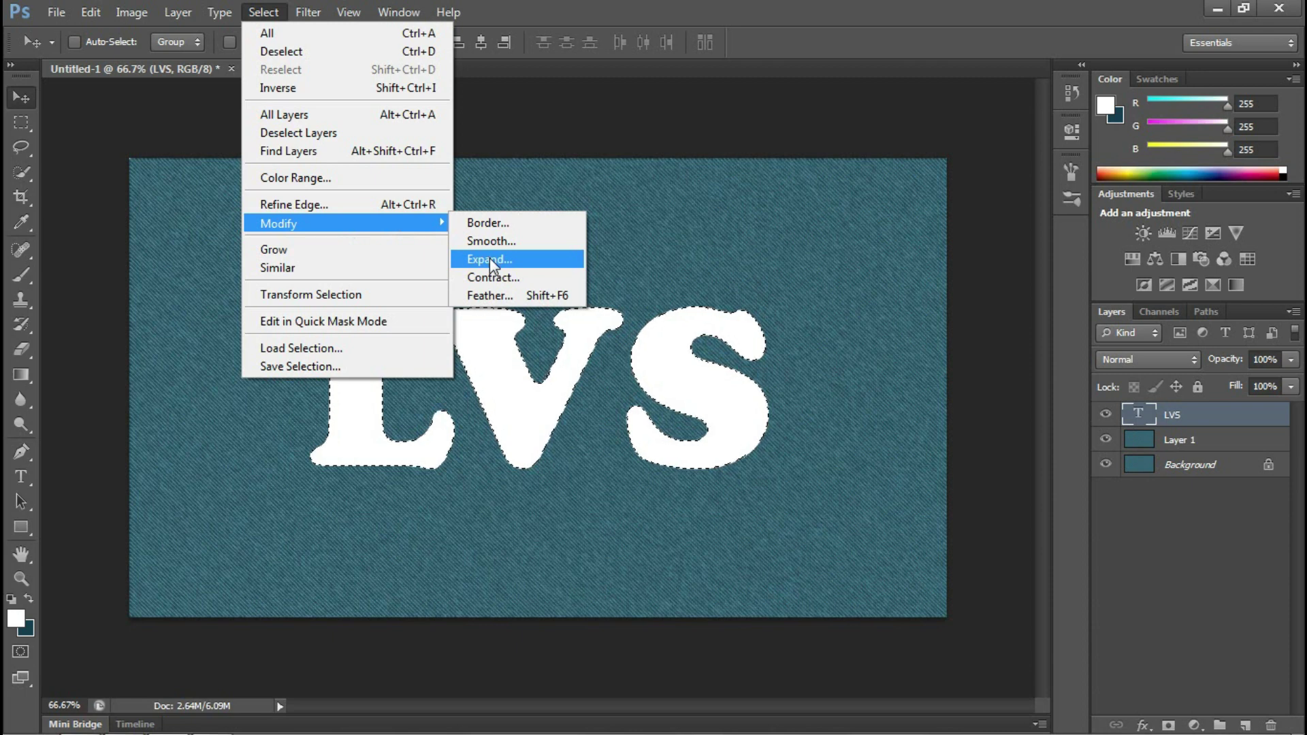
click(488, 262)
drag(619, 257, 590, 258)
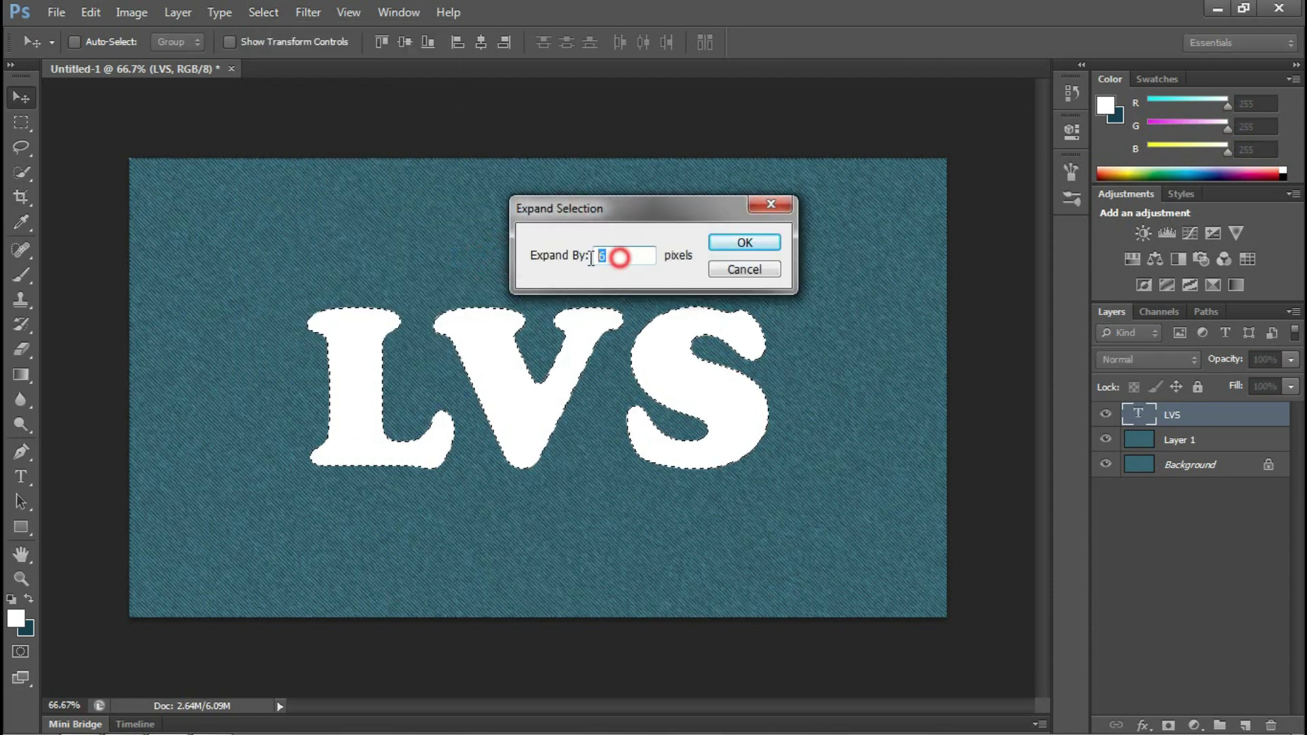
click(740, 252)
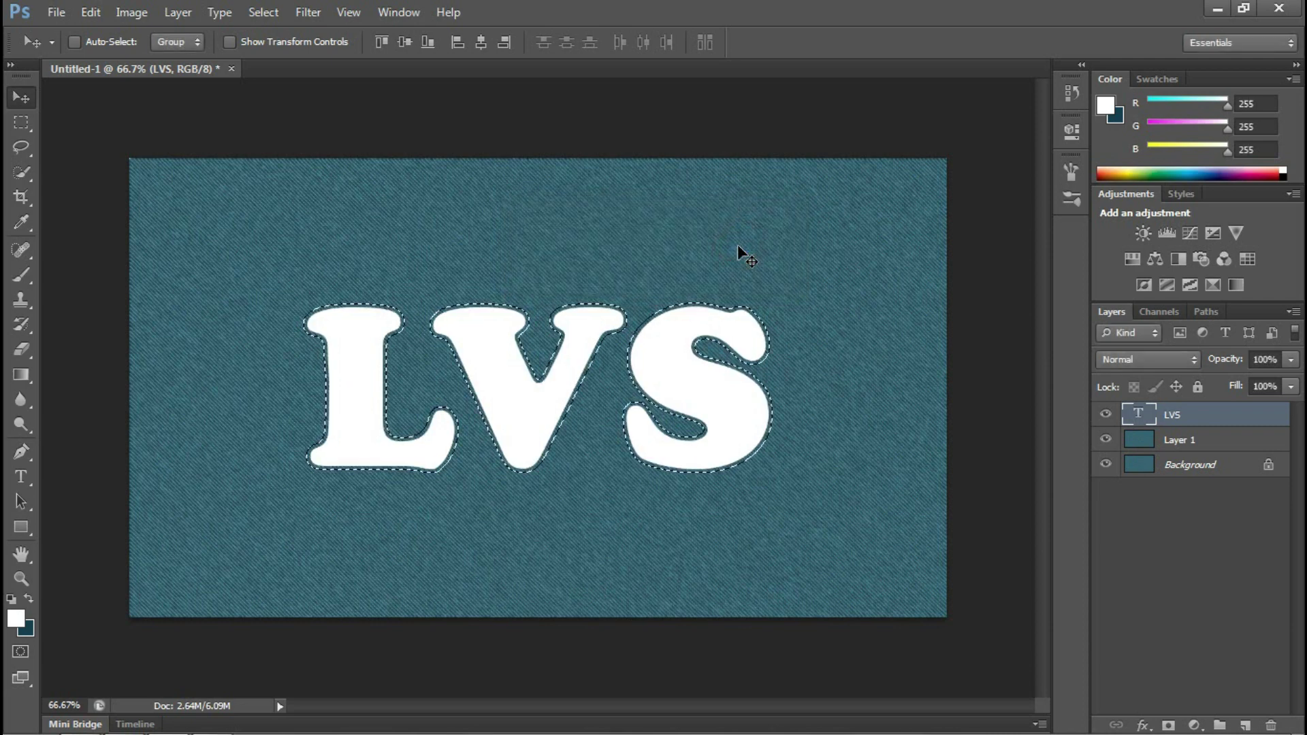
Hide the LVS text, copy the letter-shaped denim from Layer 1 into a hidden Layer 2
click(1105, 415)
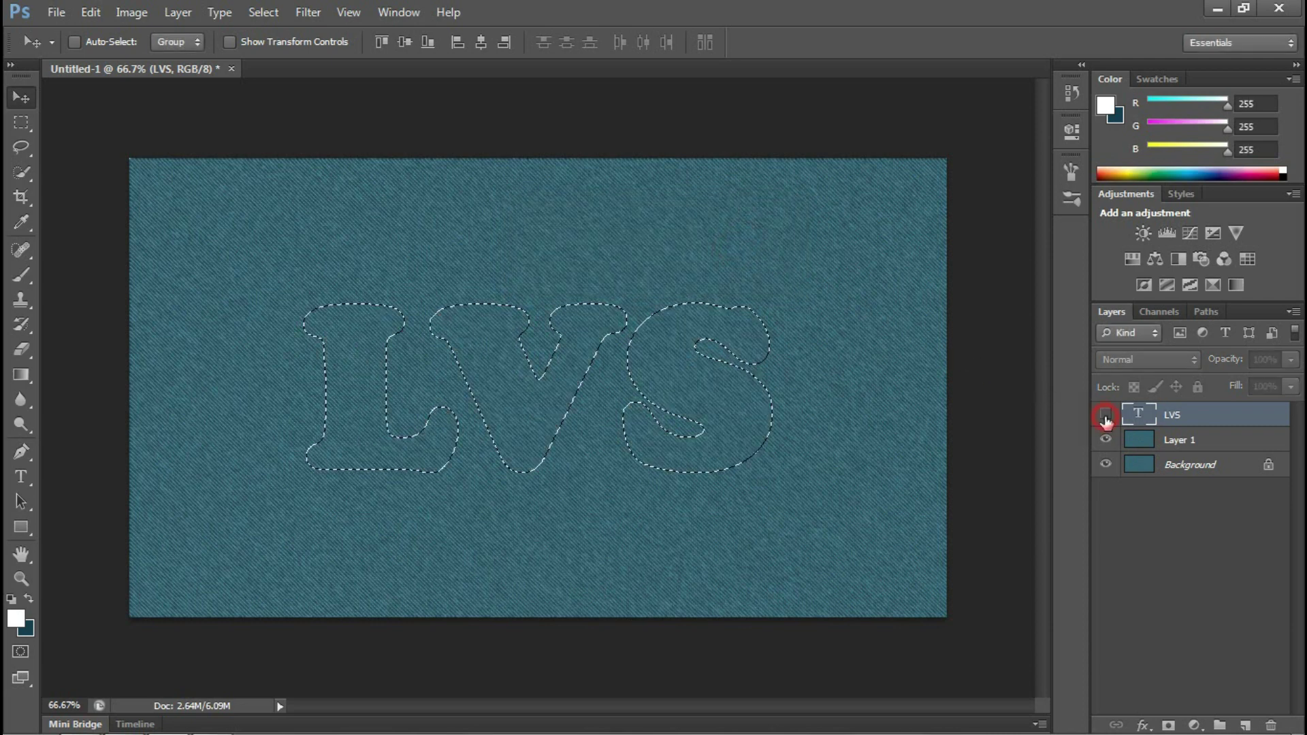
click(1174, 441)
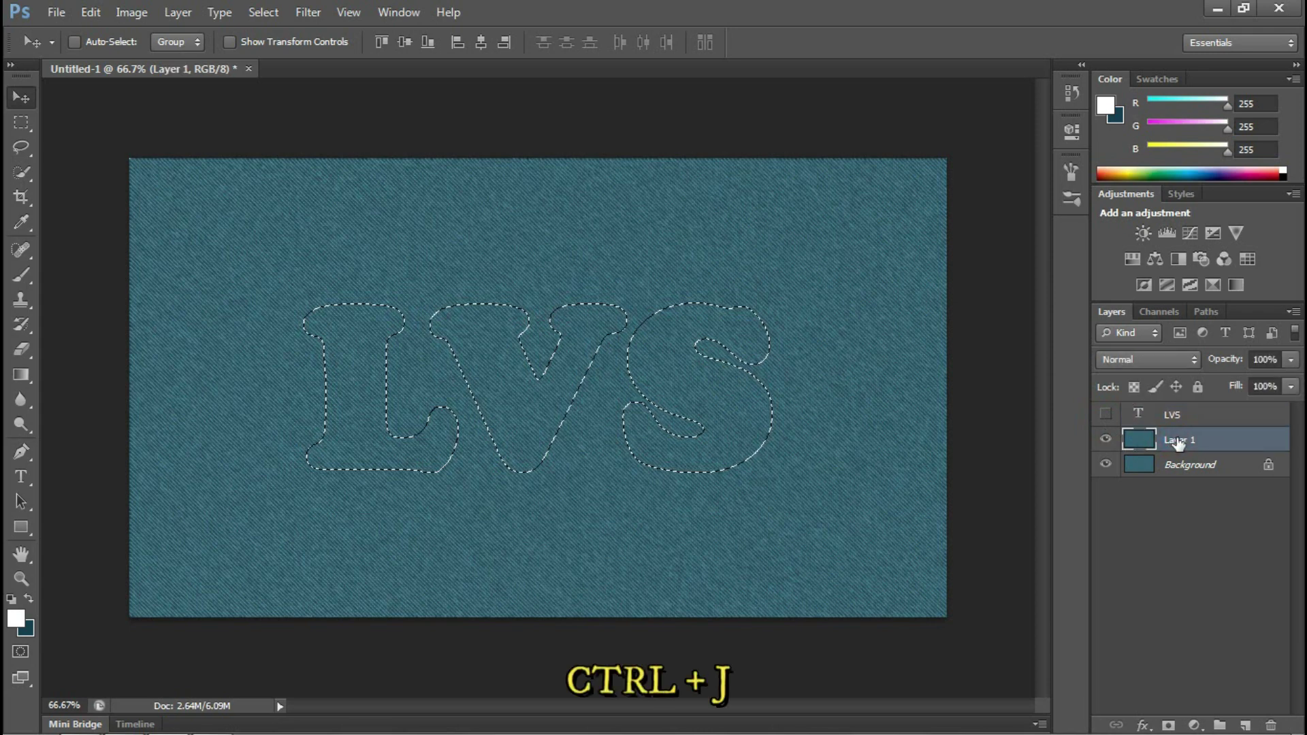
key(ctrl+j)
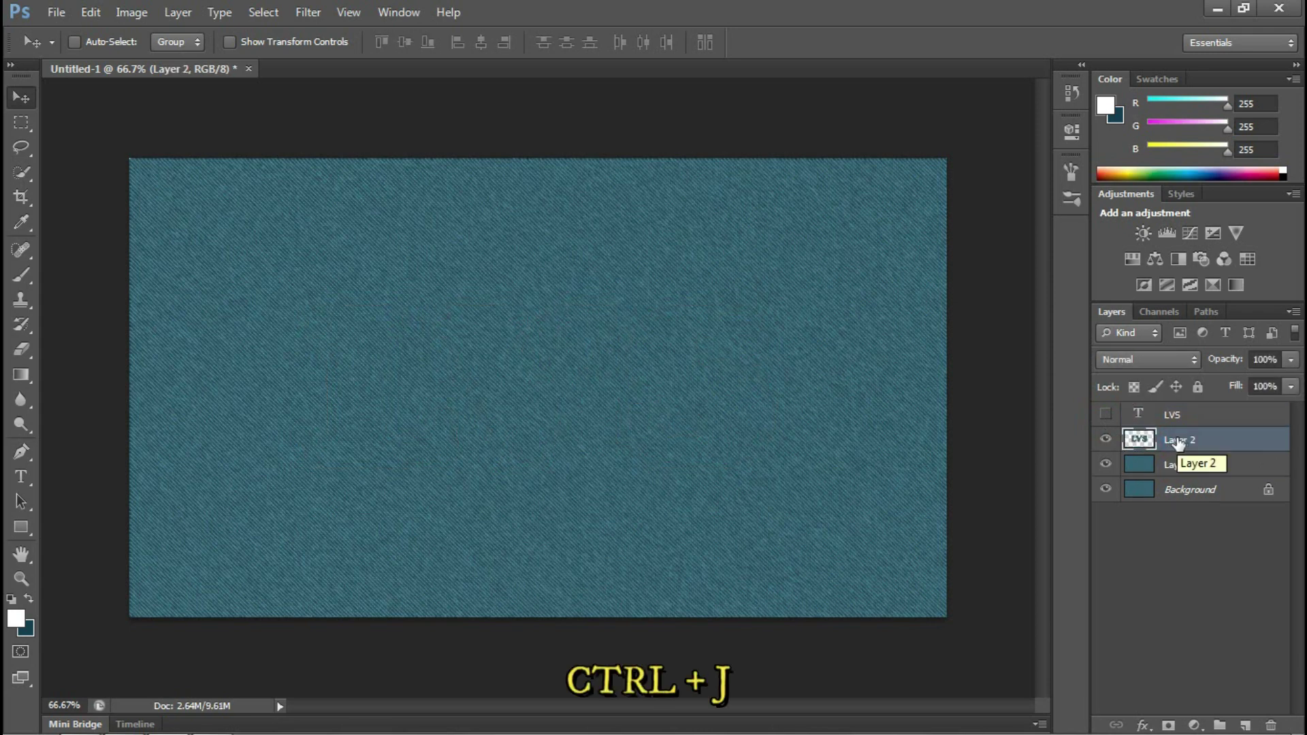
click(1107, 442)
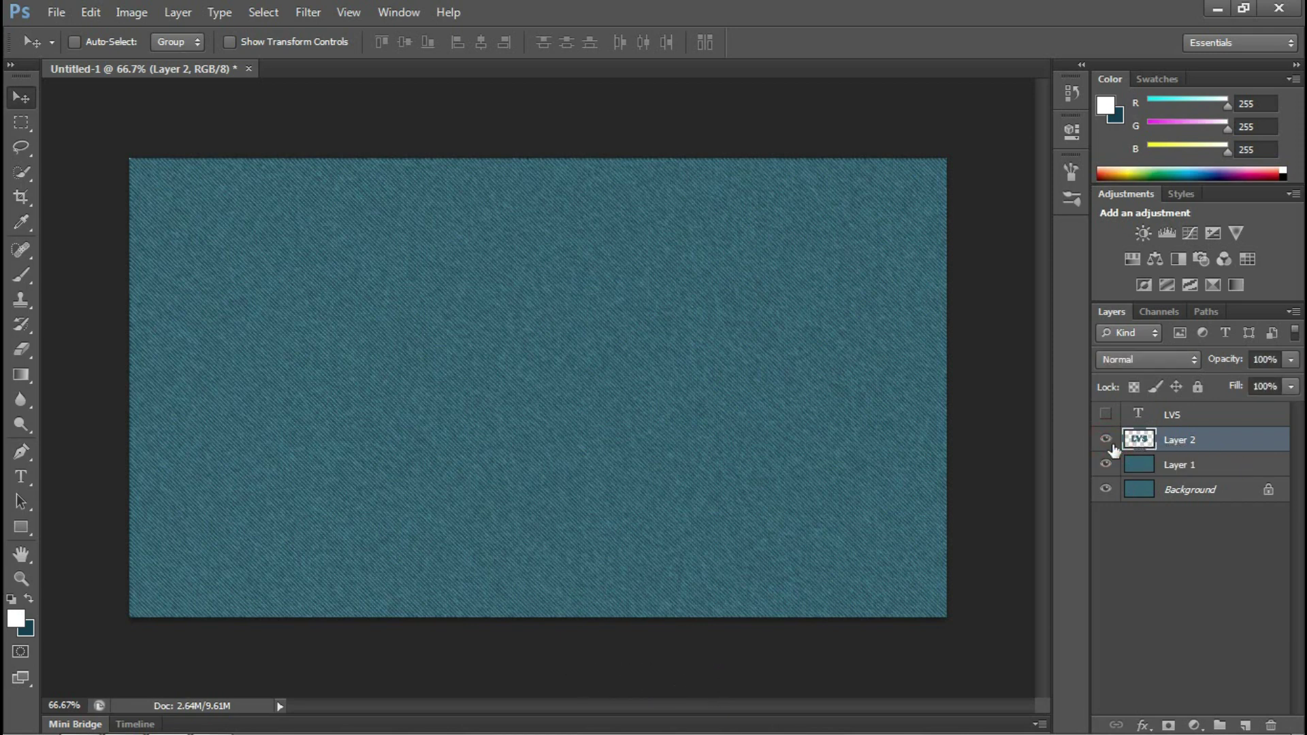
click(1226, 469)
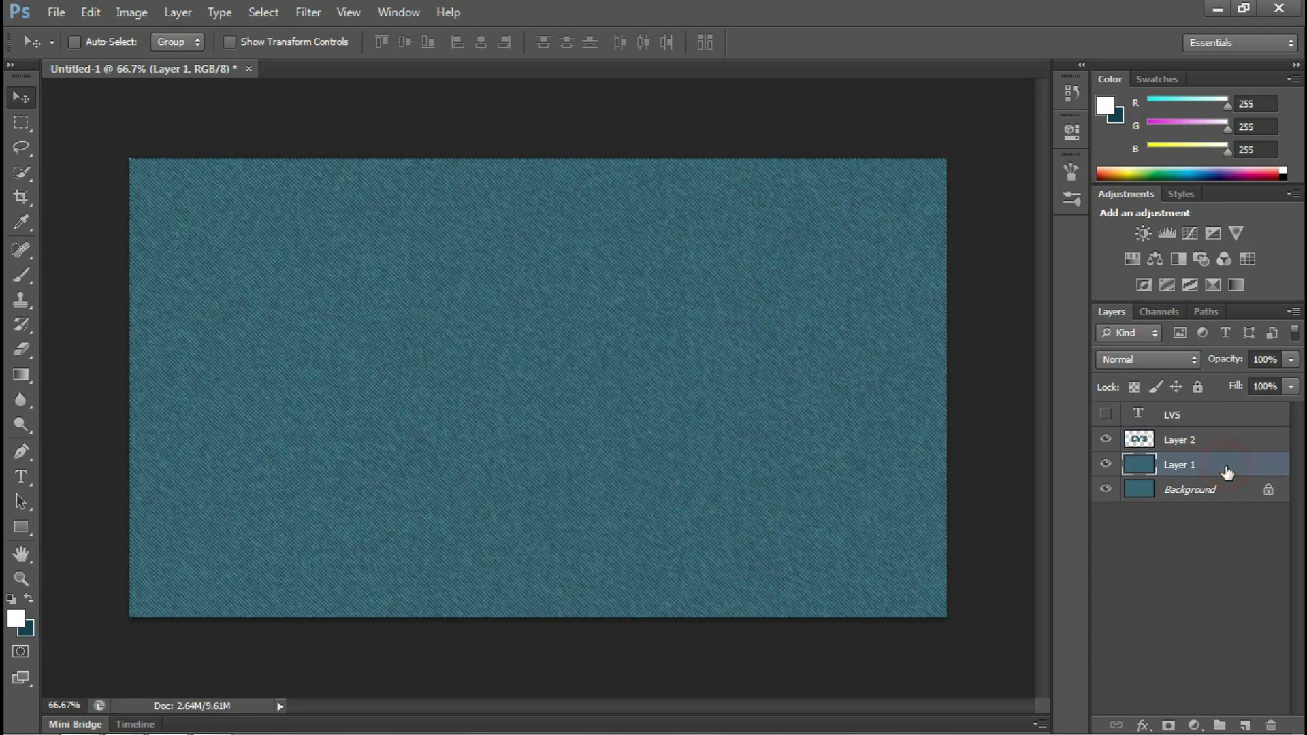
click(1195, 727)
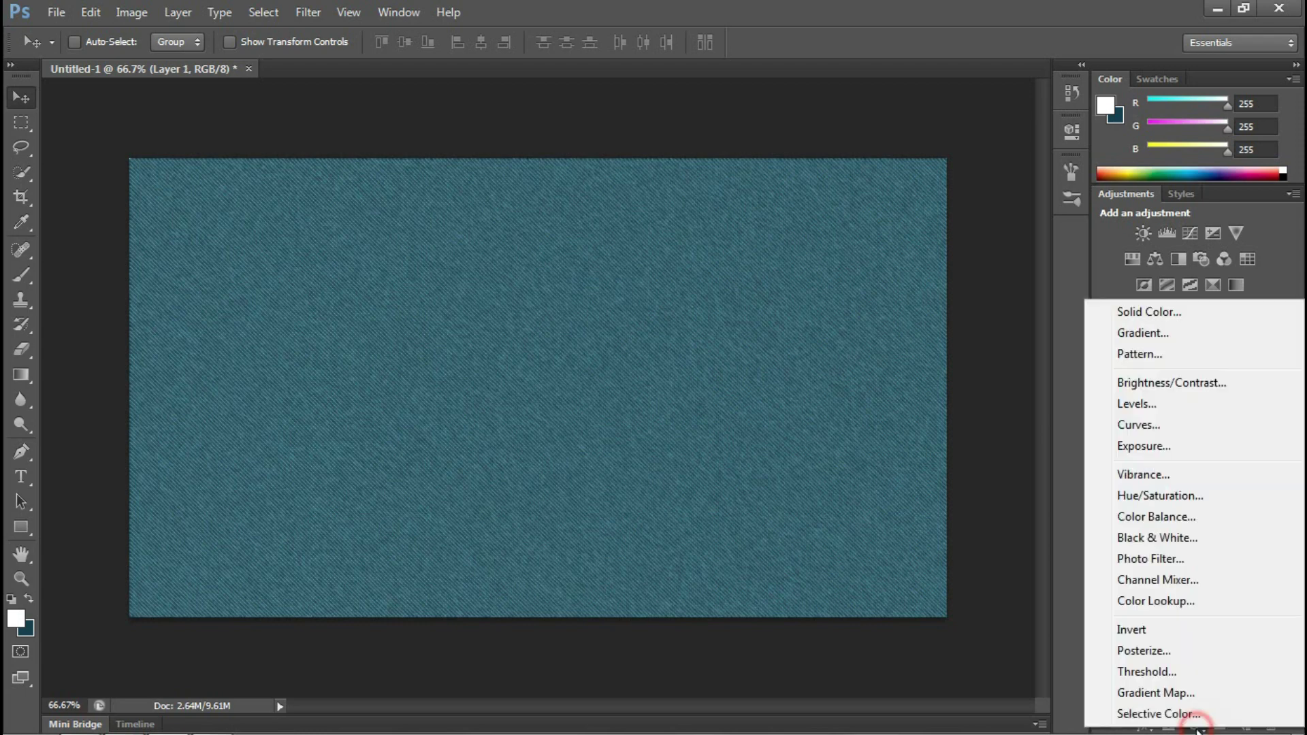
Add a Levels adjustment clipped to Layer 1 with output white lowered to 86, then select Layer 2
click(1160, 404)
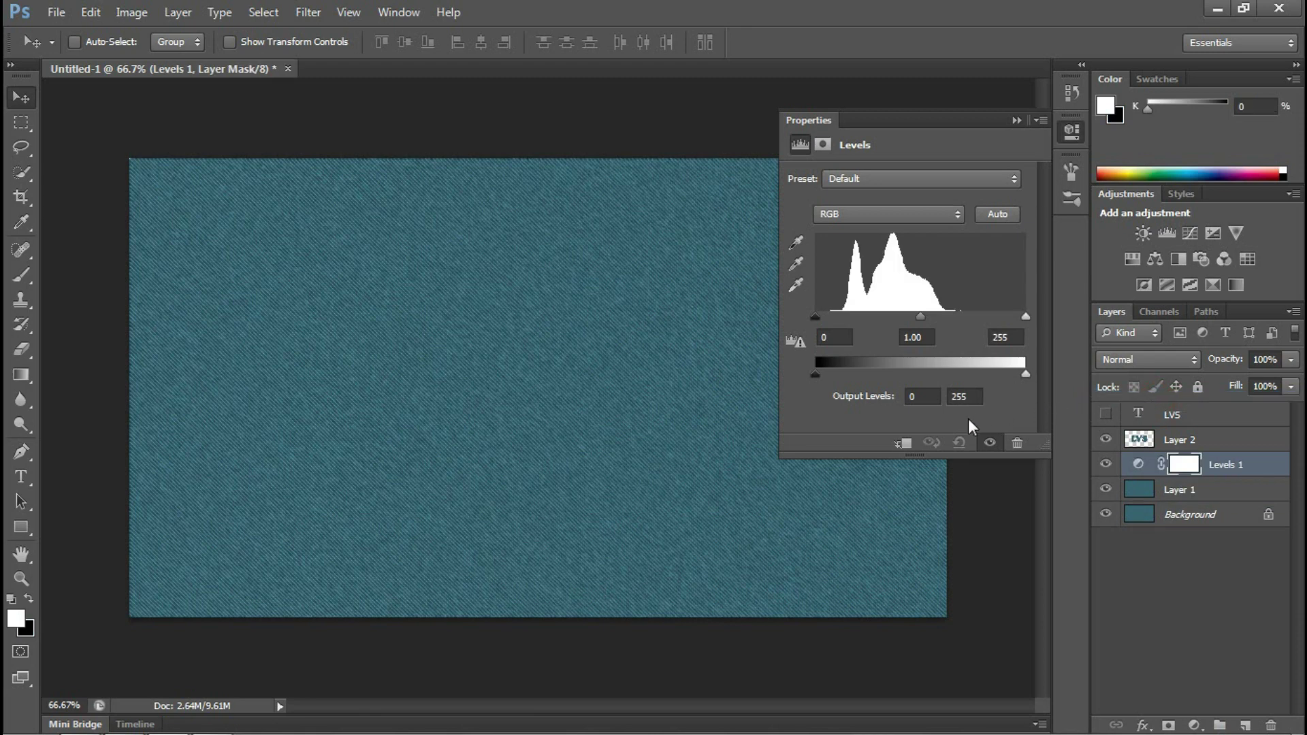
click(905, 446)
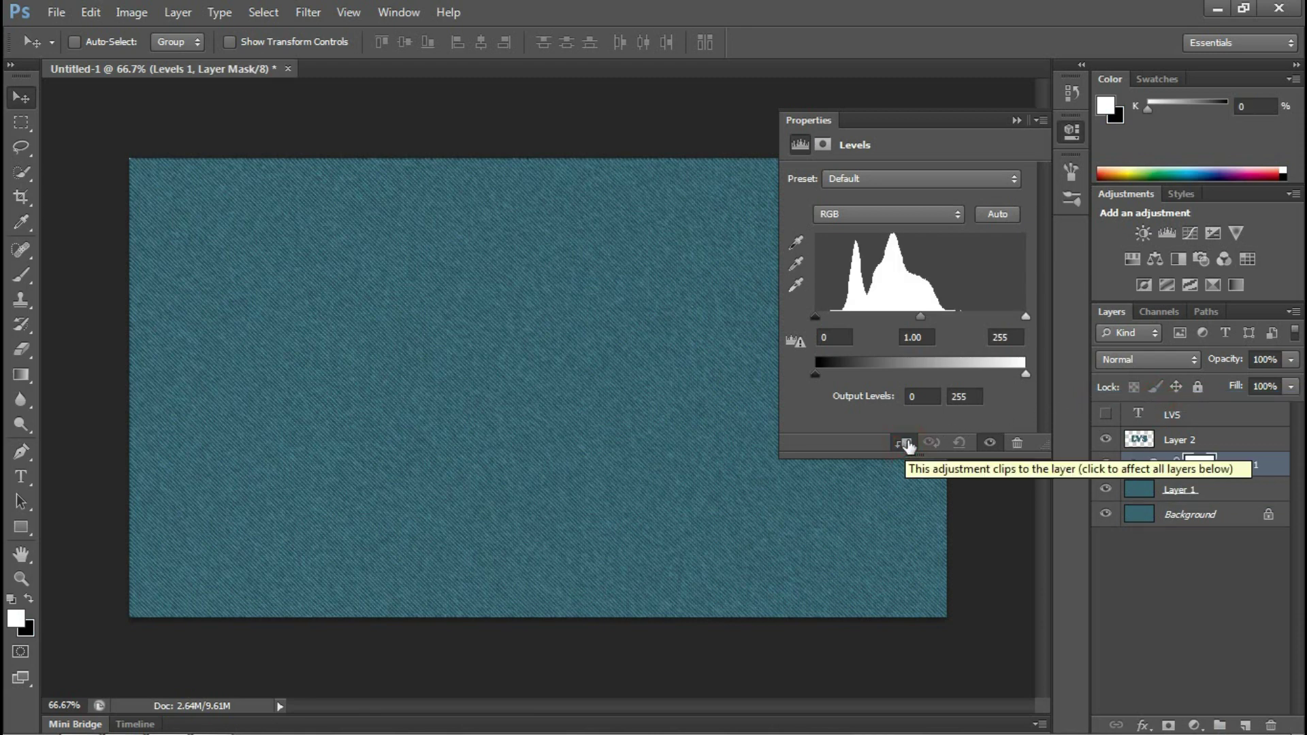
mouse_move(1026, 375)
mouse_down()
mouse_move(872, 376)
mouse_move(885, 368)
mouse_up()
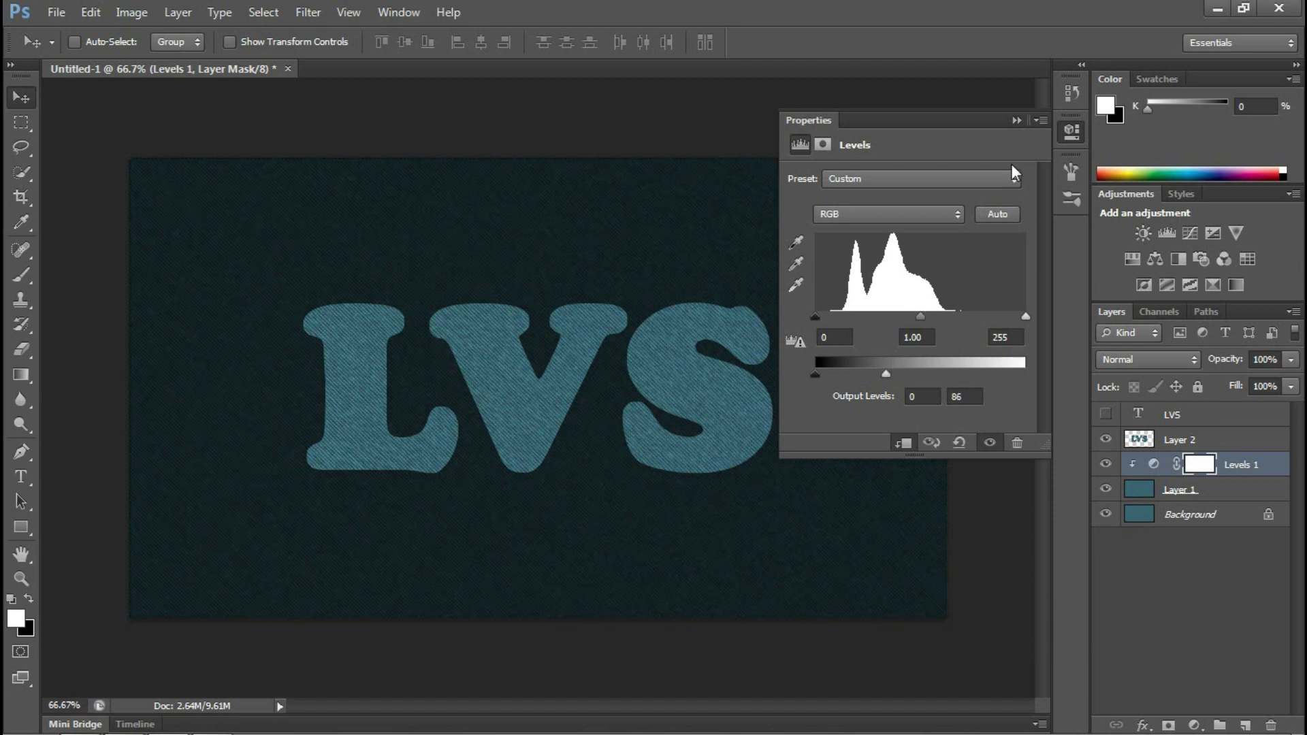
click(1013, 121)
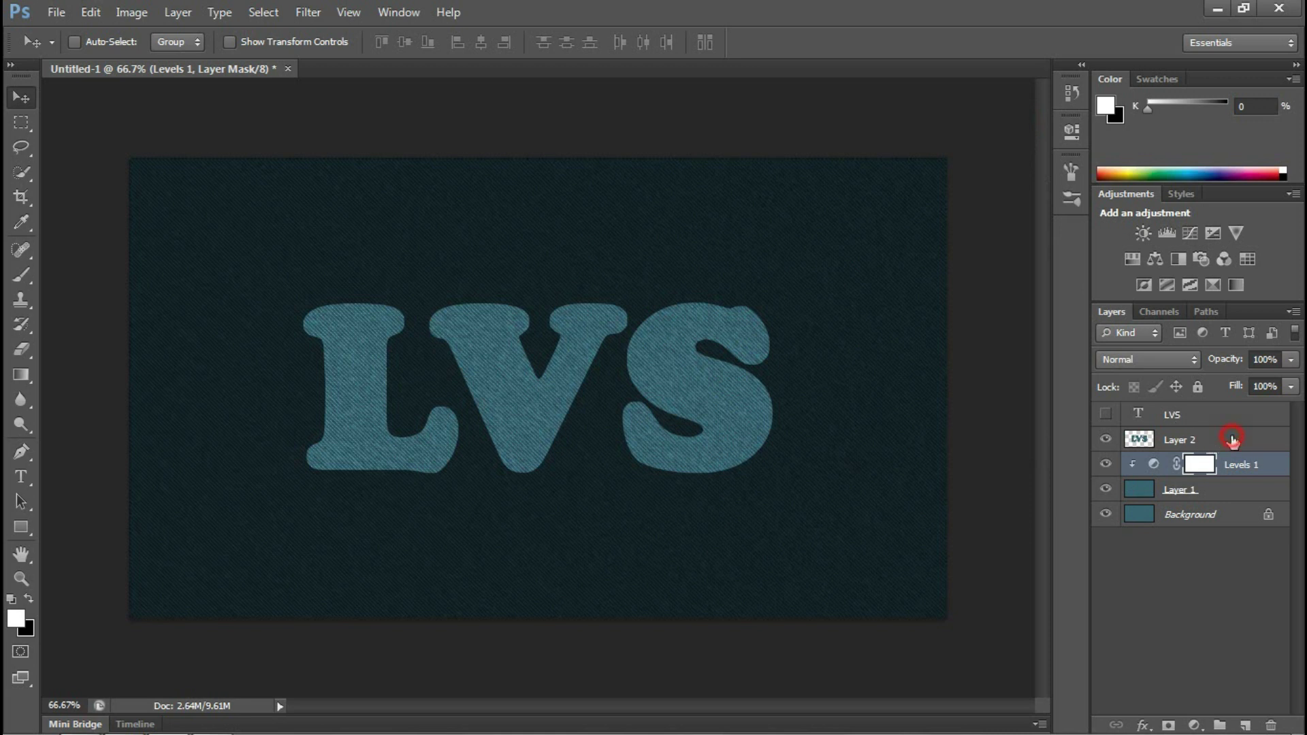
click(1233, 440)
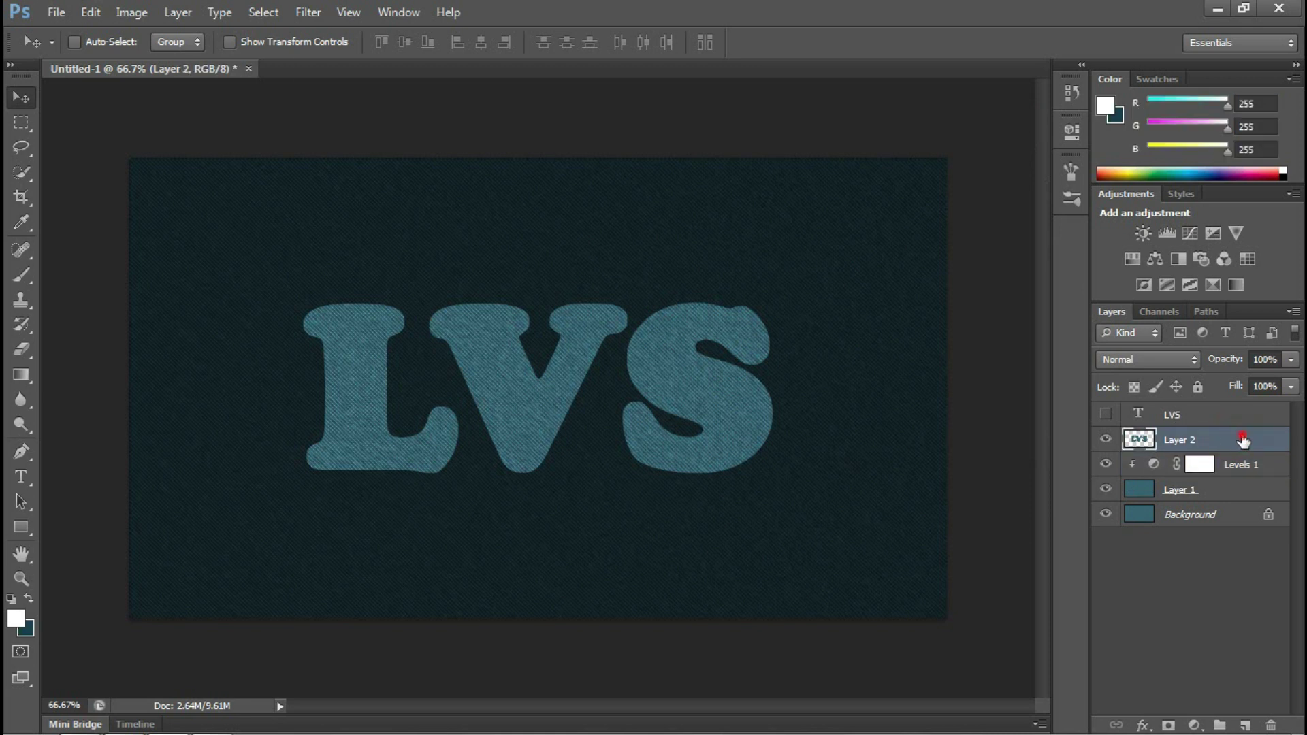
Give Layer 2 a 30% opacity Inner Shadow, then duplicate the LVS text layer
double_click(1242, 439)
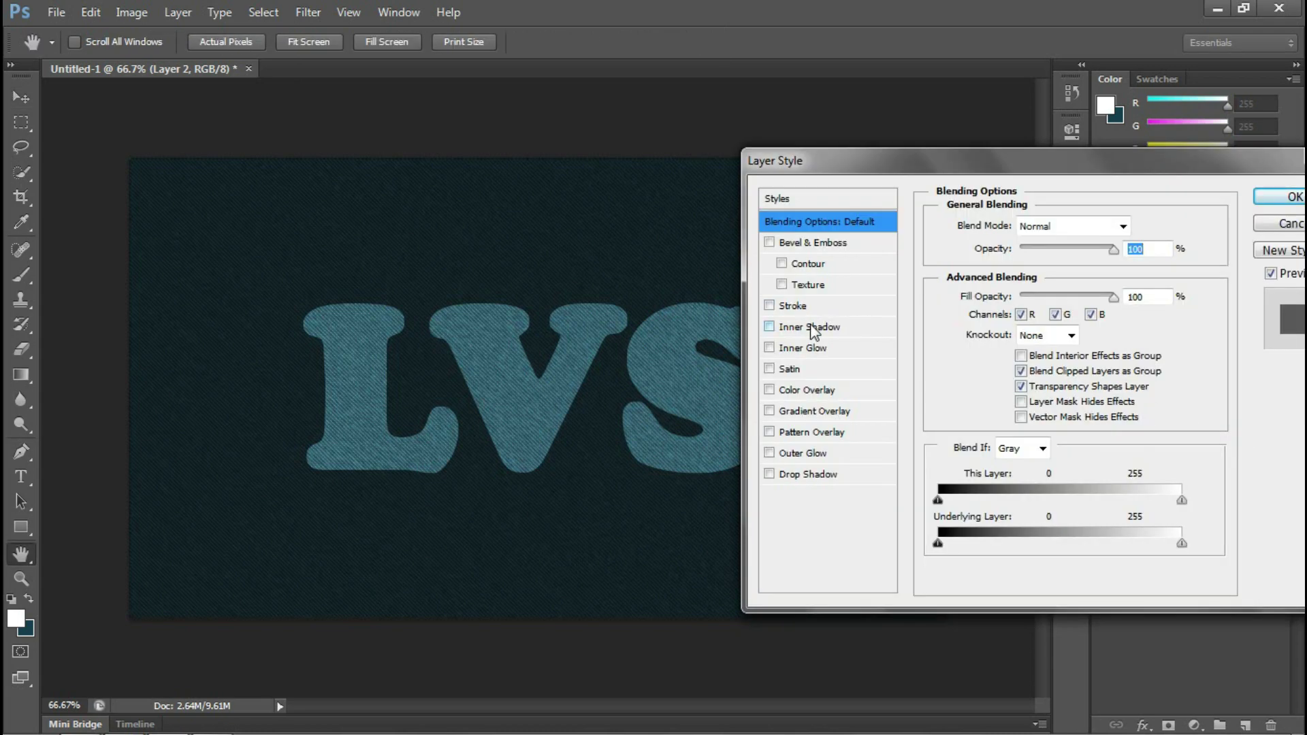
click(809, 326)
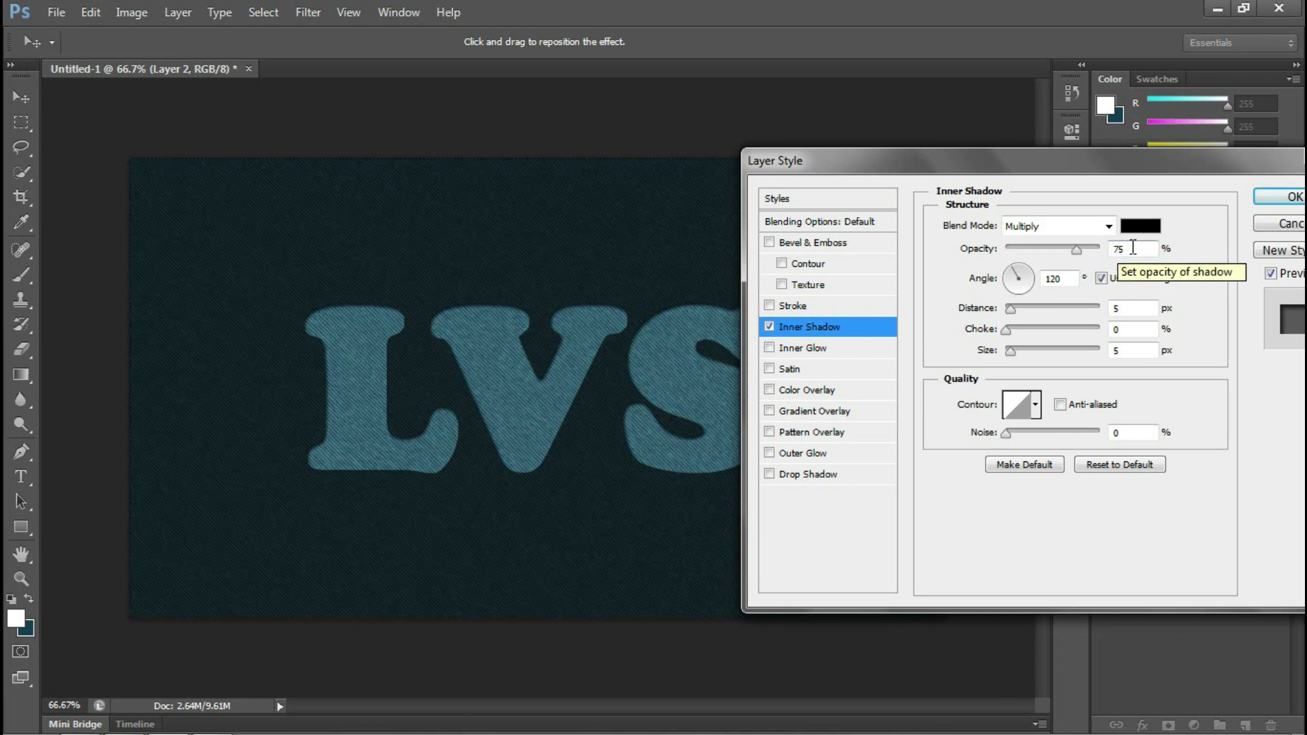
drag(1132, 249, 1113, 250)
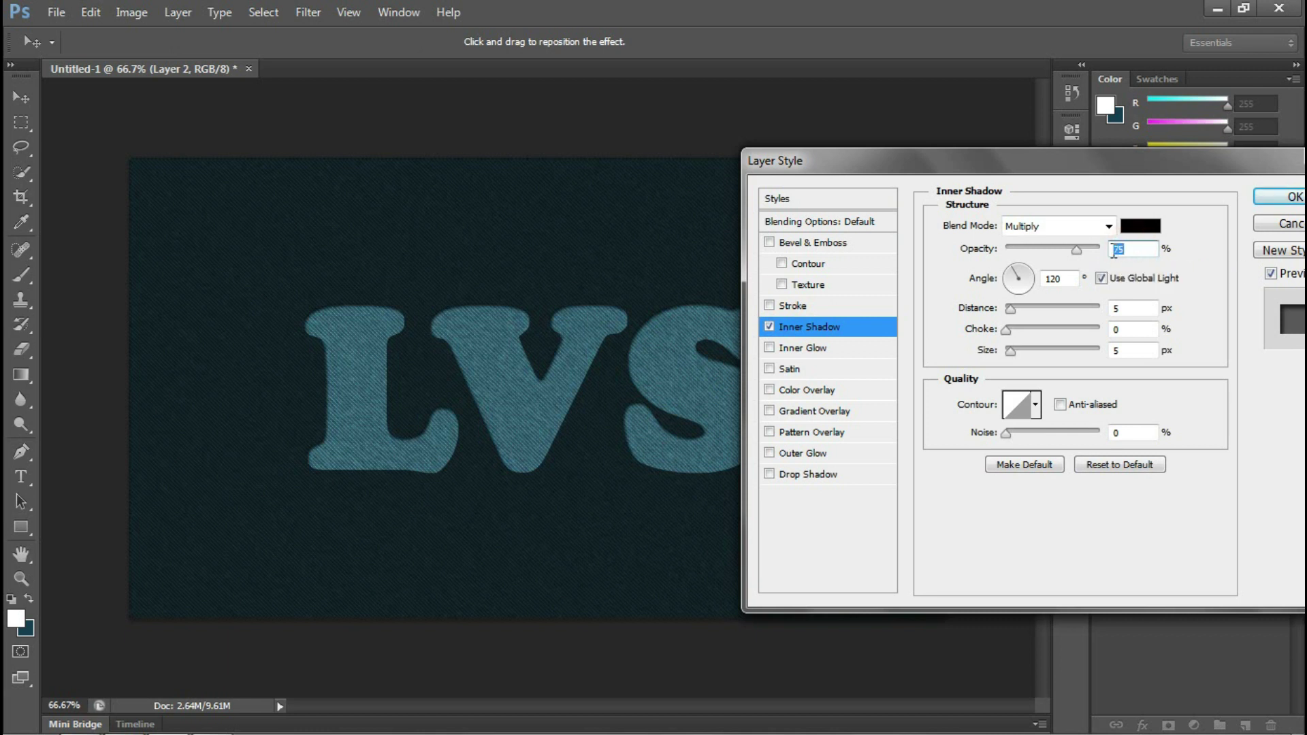
text(30)
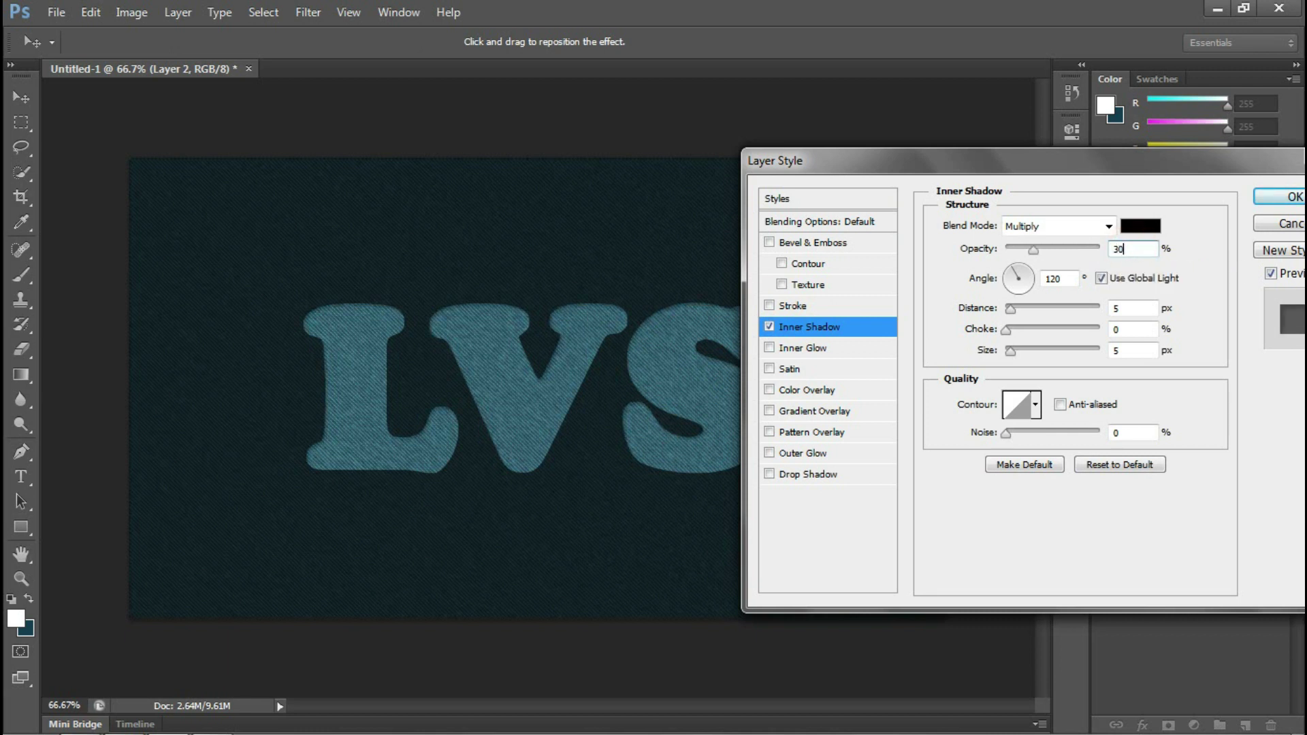
click(1283, 198)
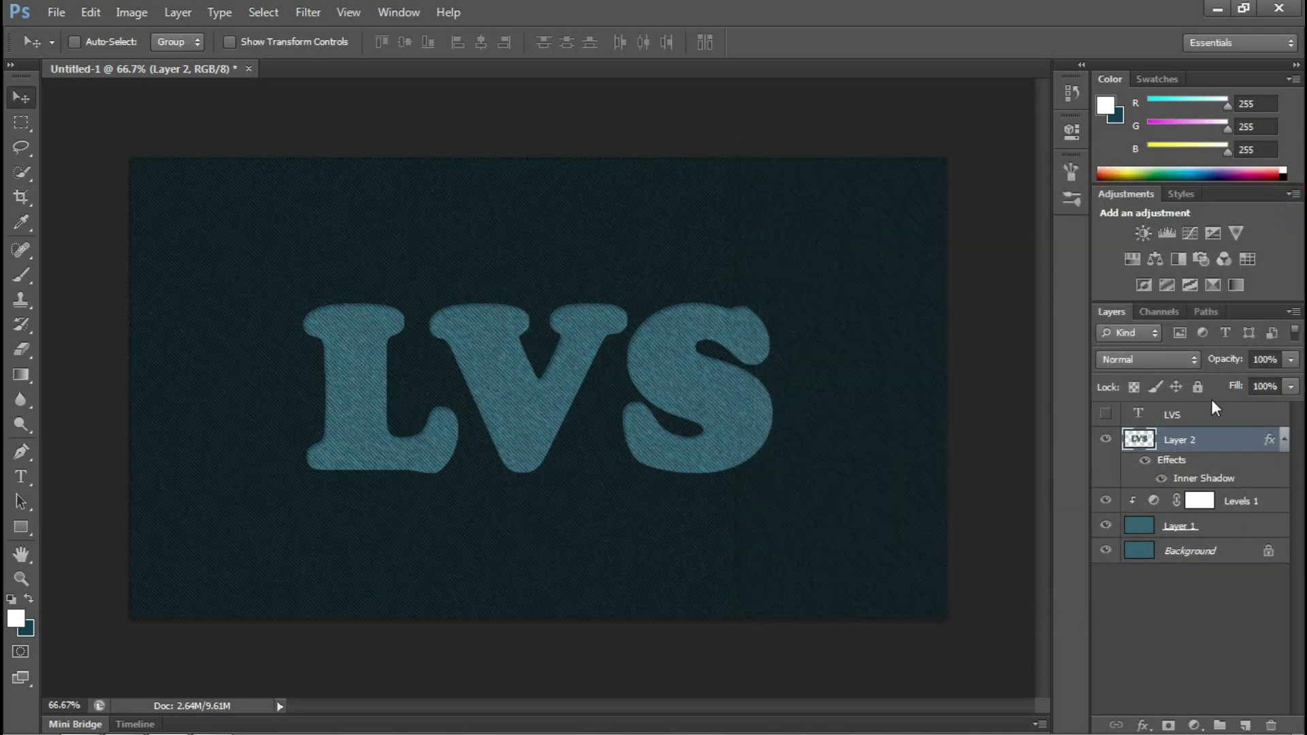
click(1201, 415)
key(ctrl+j)
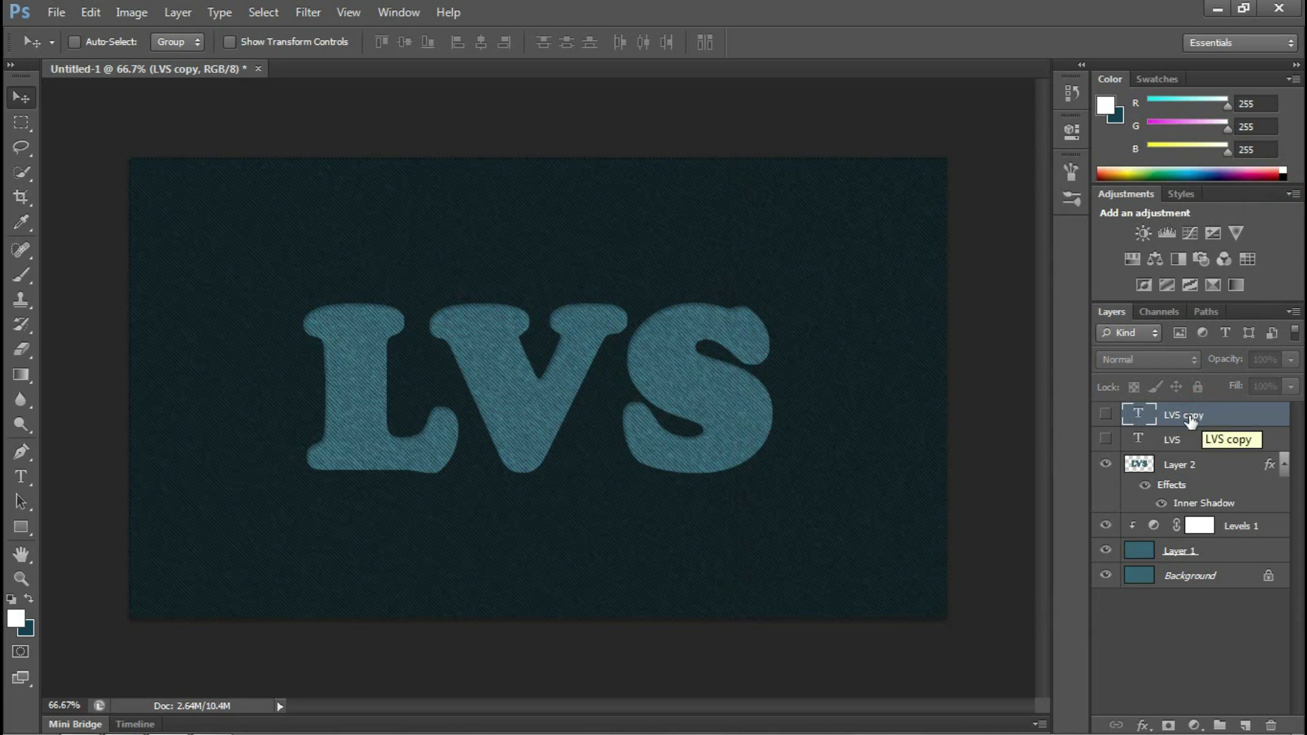
Convert the LVS copy text layer to a shape and make it visible
click(1224, 420)
right_click(1223, 418)
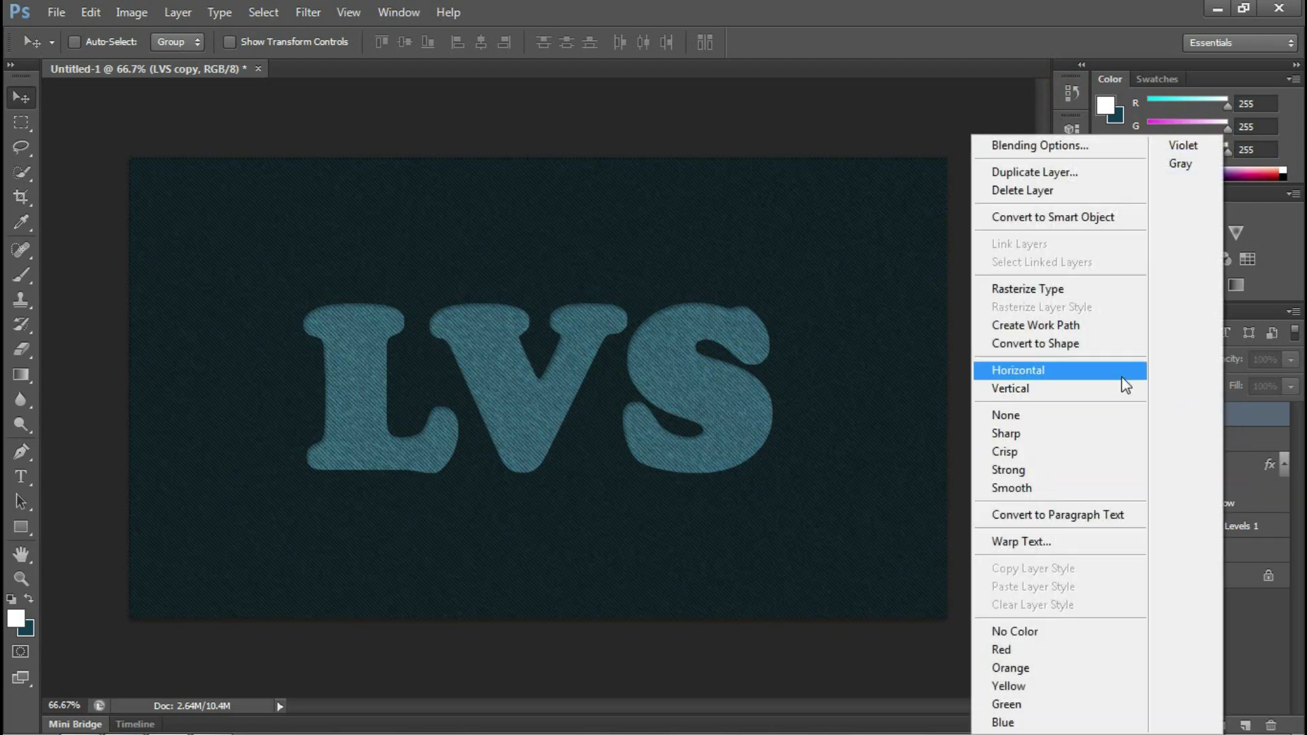
click(1101, 344)
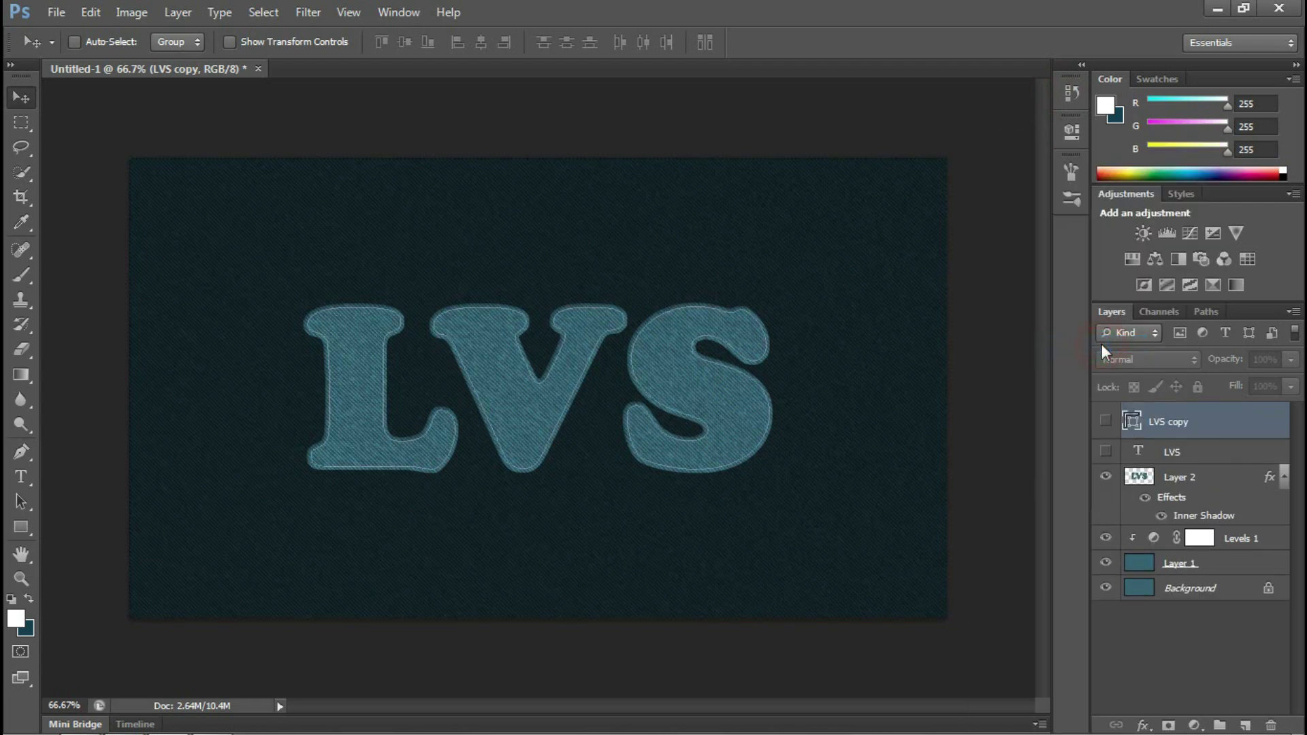
click(1106, 421)
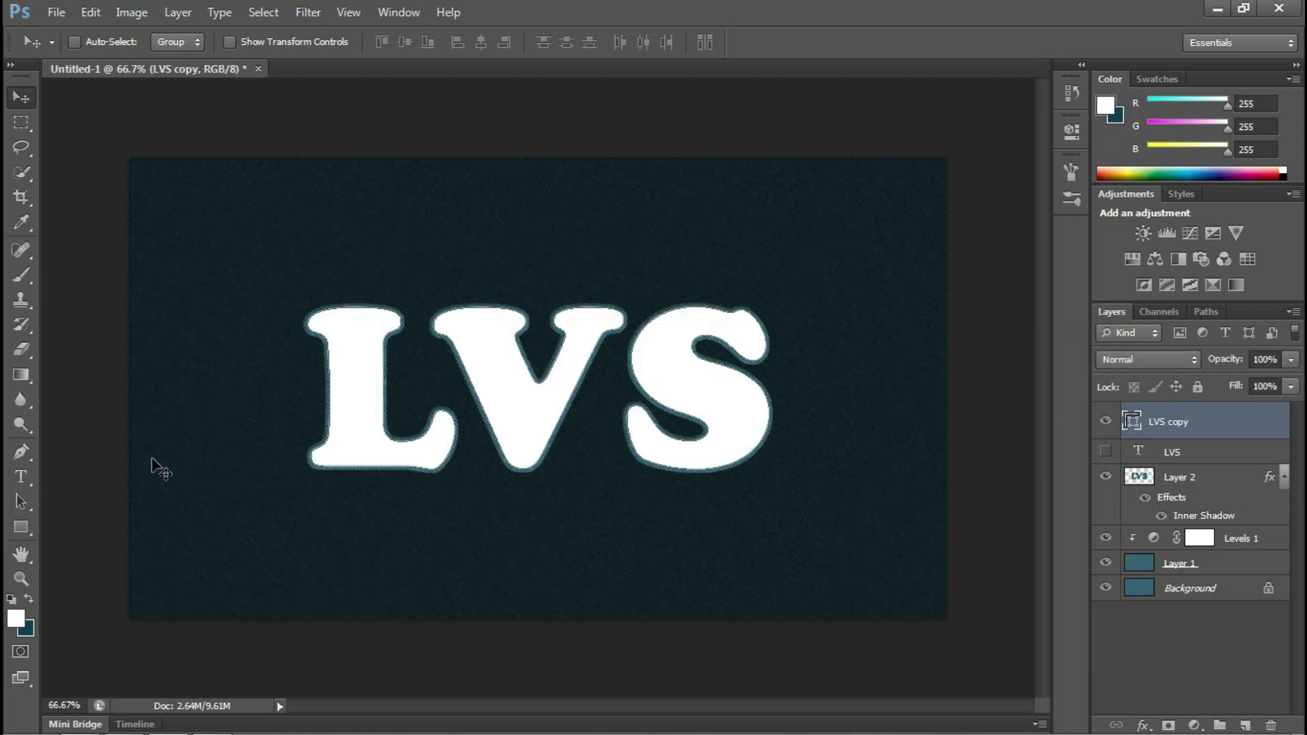
click(21, 457)
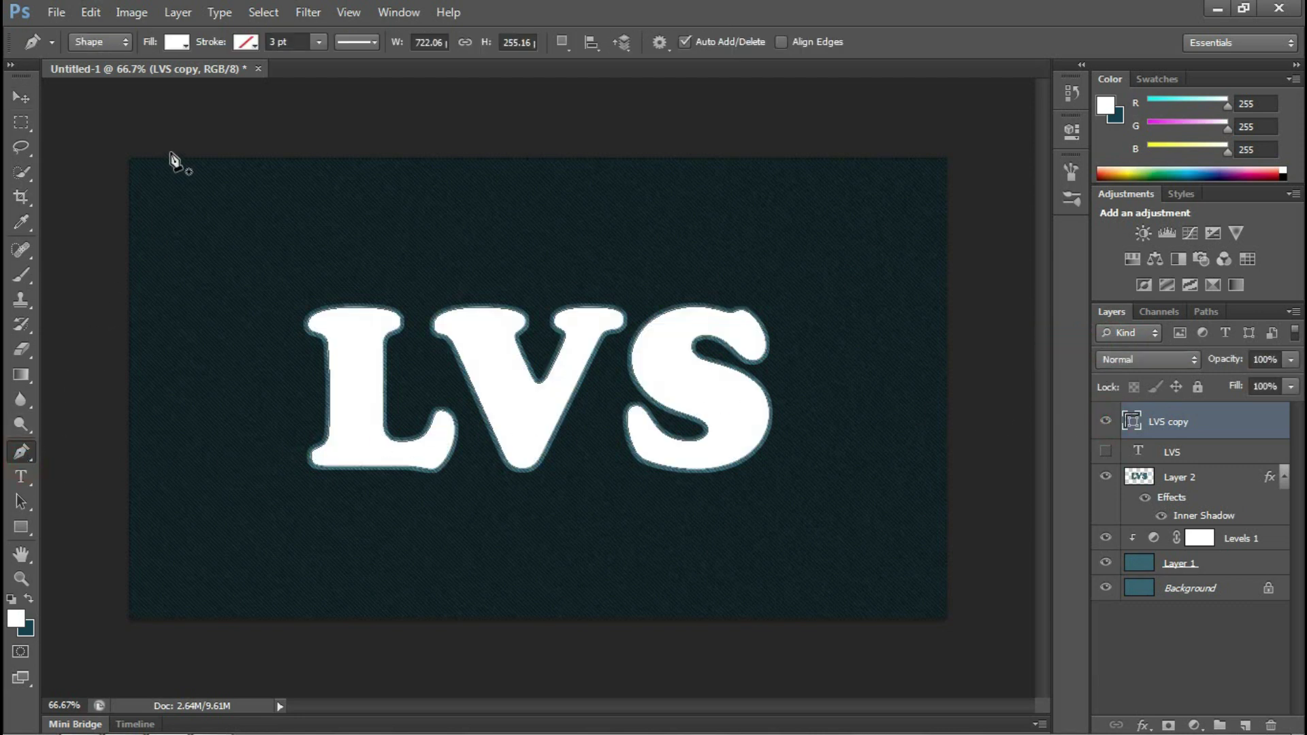
Set the LVS copy shape to No Color fill with a 4 pt brown stroke
click(124, 42)
click(175, 45)
click(98, 79)
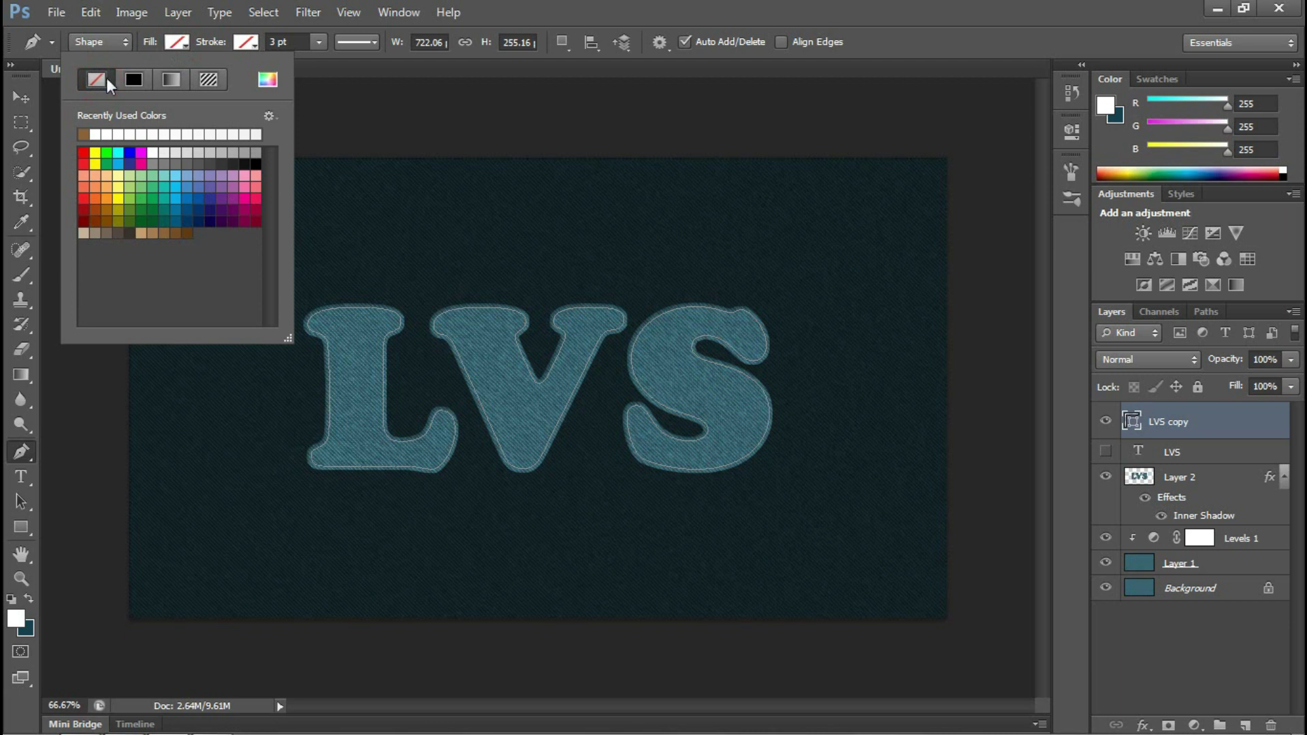
click(245, 43)
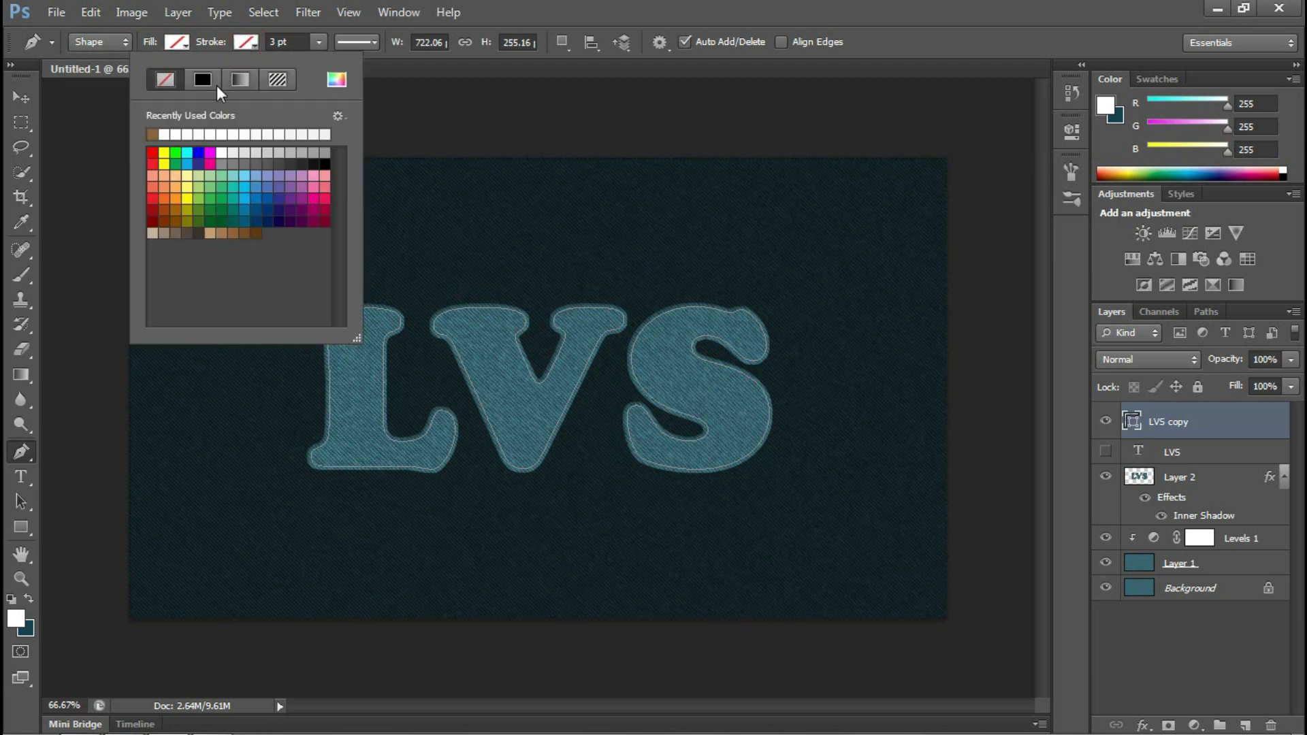
click(221, 233)
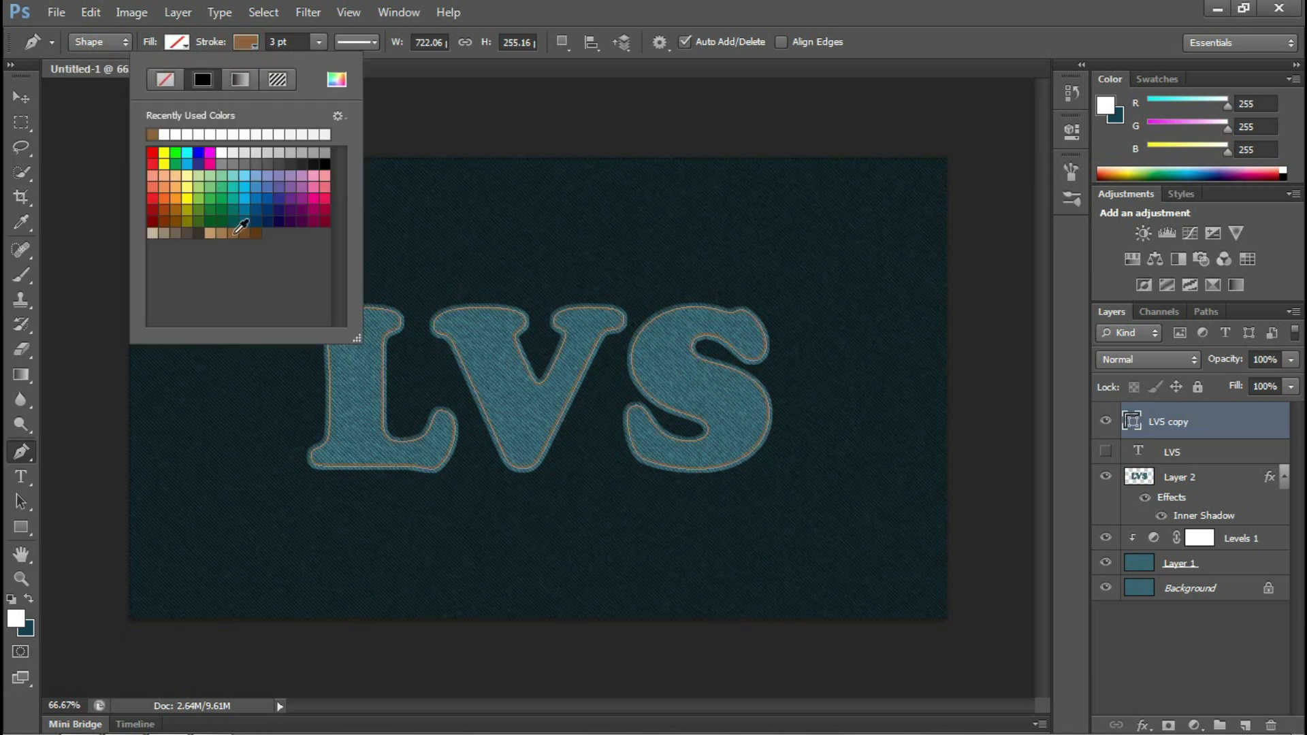
click(273, 42)
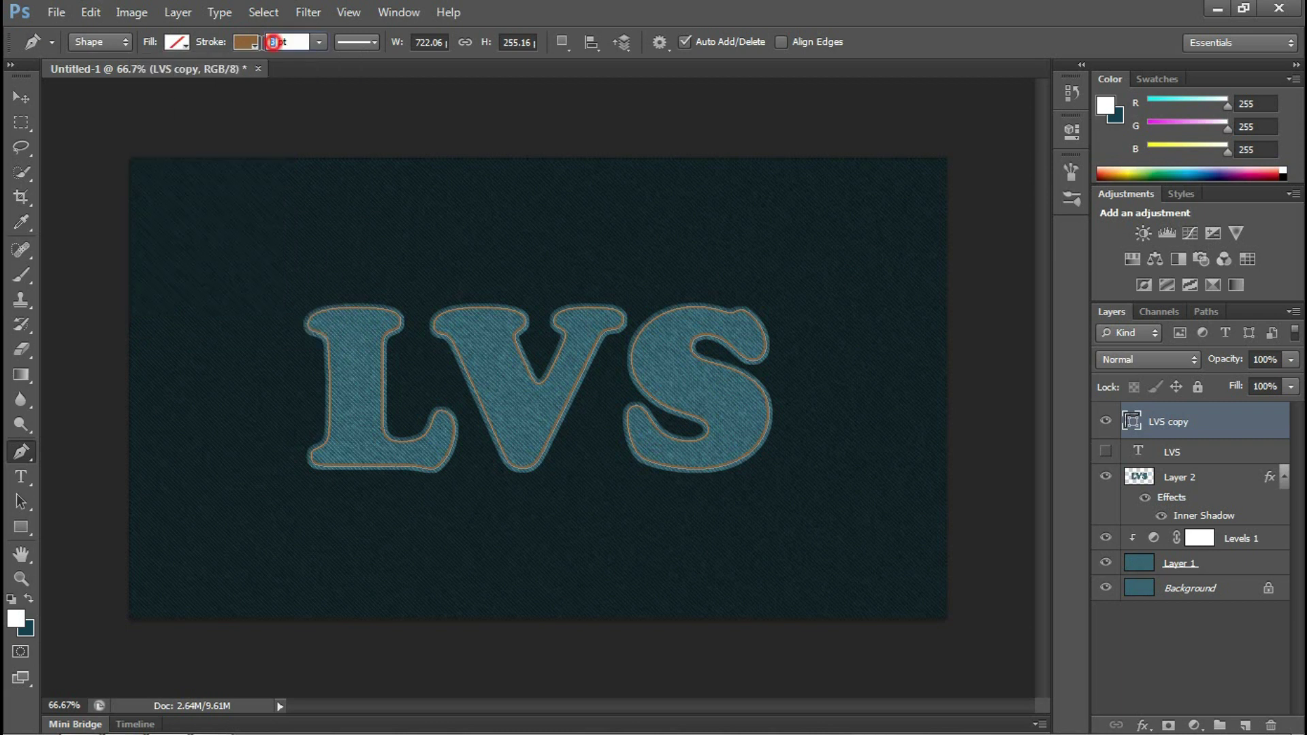
text(4)
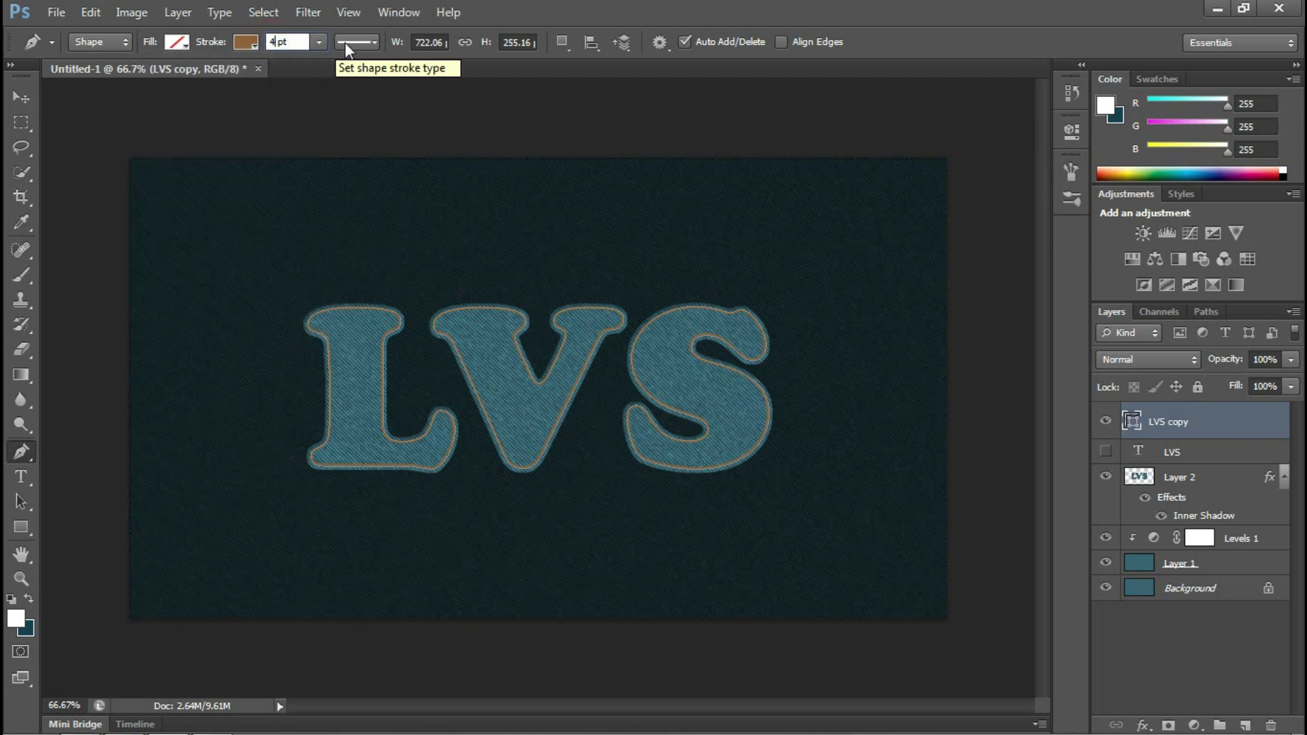
click(370, 45)
Make the letter stroke dashed with Dash 4 and Gap 3
click(351, 125)
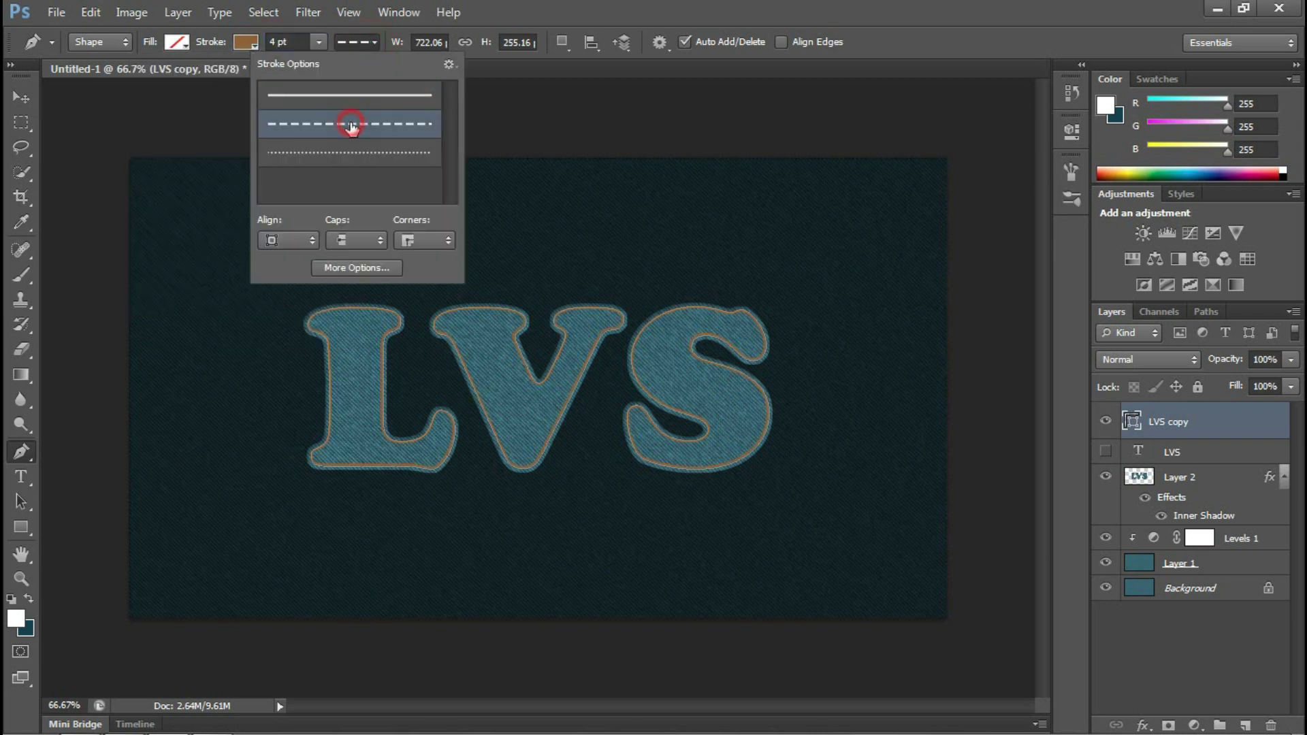
click(360, 267)
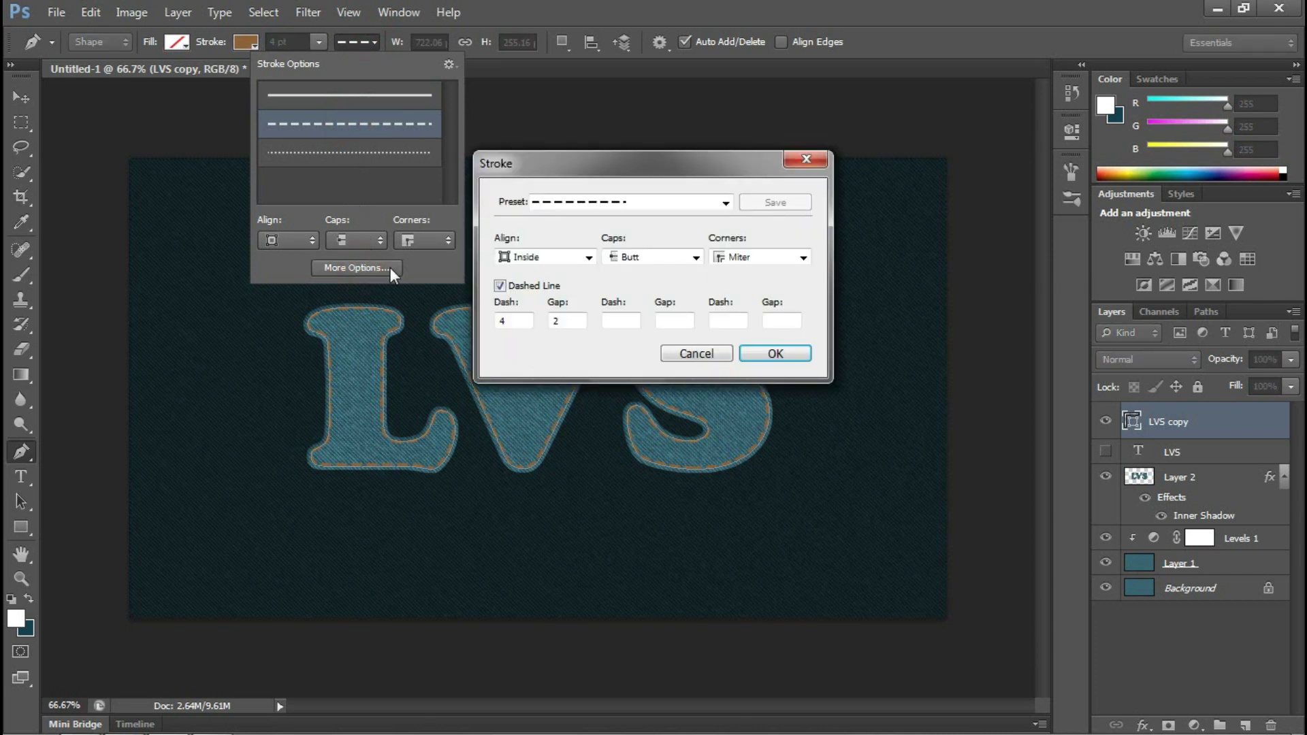
double_click(555, 321)
text(3)
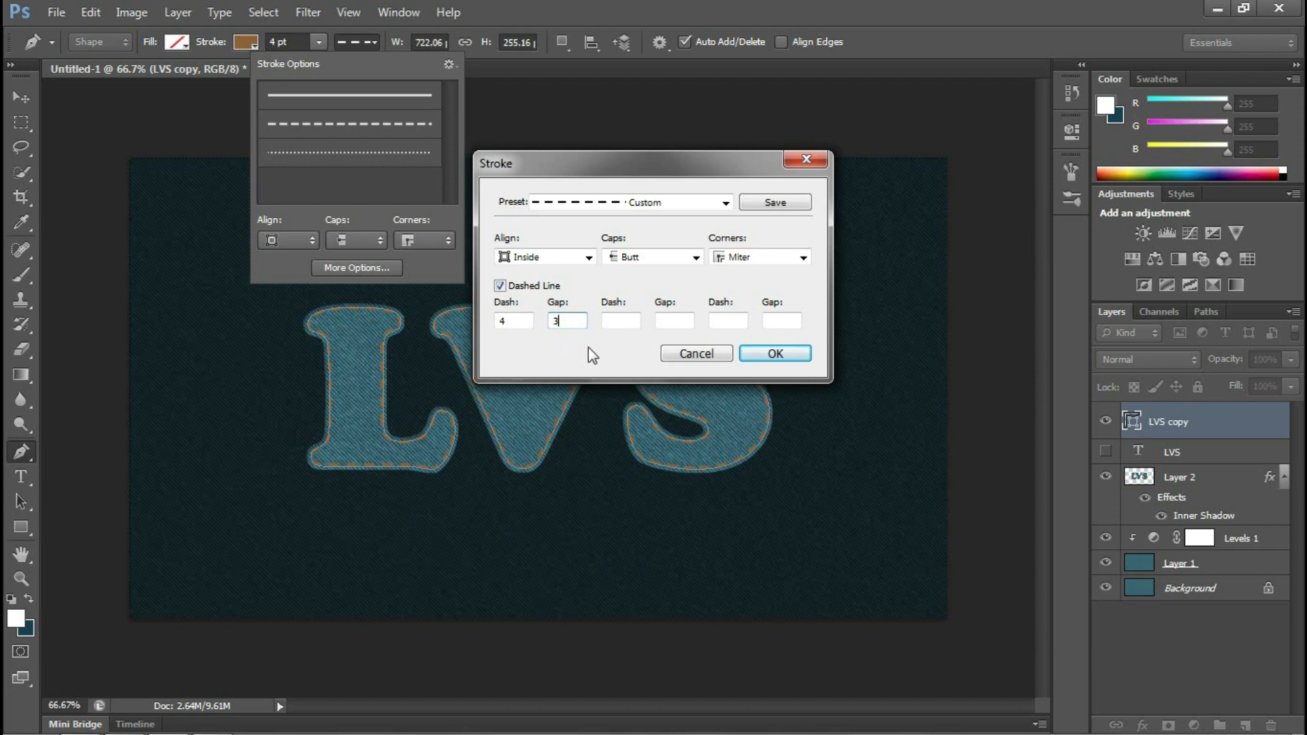
click(771, 353)
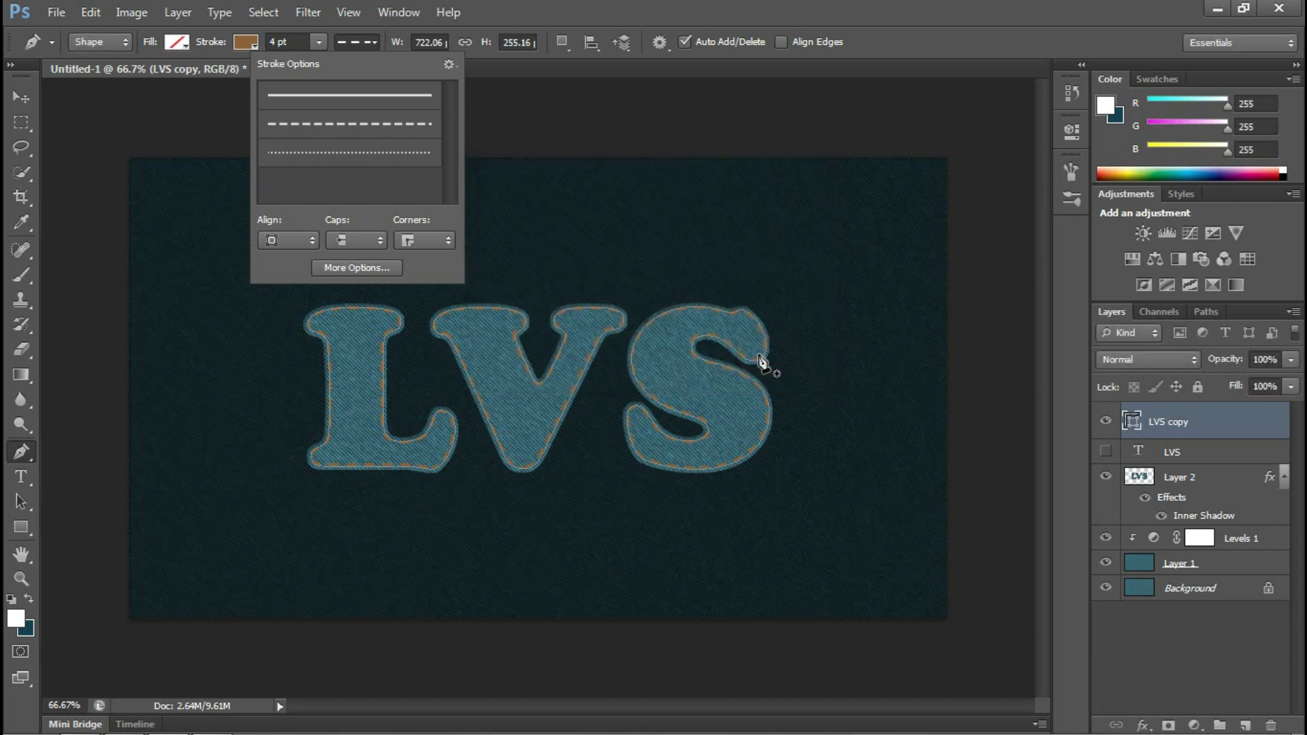
Zoom in and deselect the shape path in the Paths panel, then target the LVS copy layer
scroll(649, 415, up, 2)
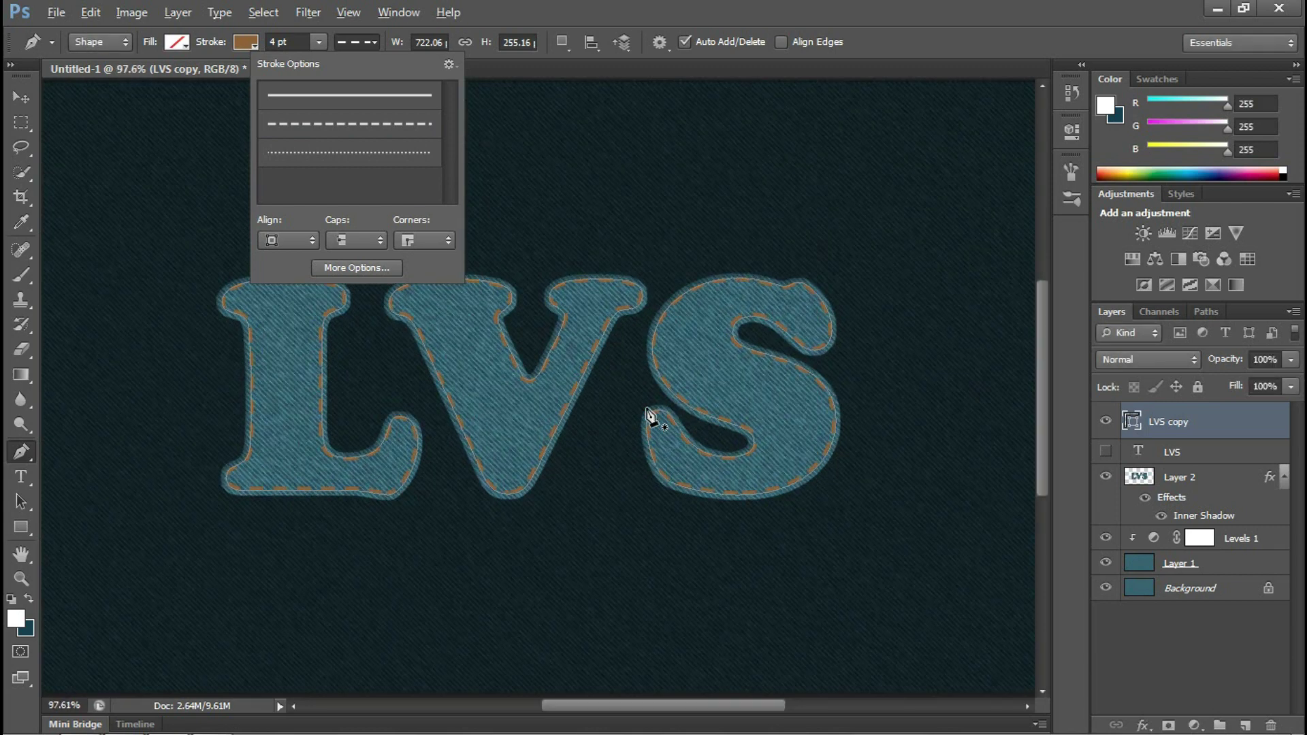
scroll(650, 415, up, 1)
scroll(650, 415, up, 1)
scroll(650, 415, up, 1)
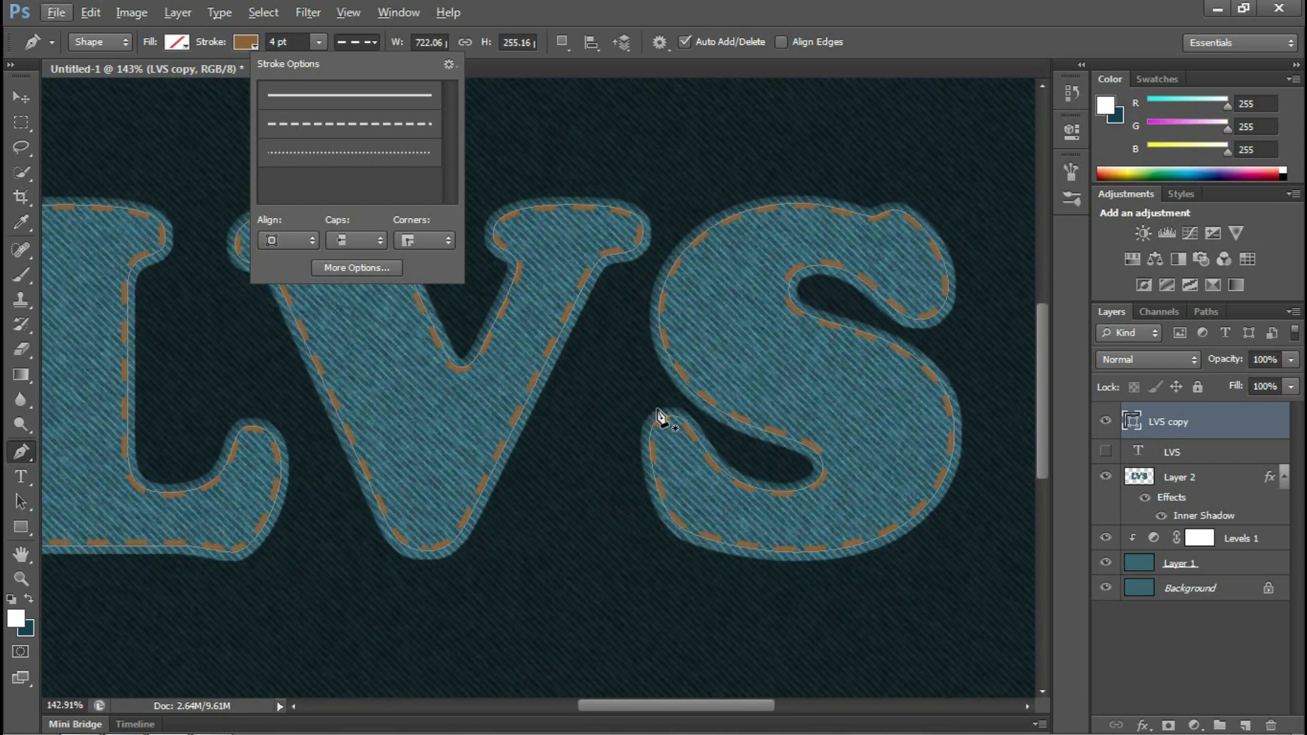
click(1205, 312)
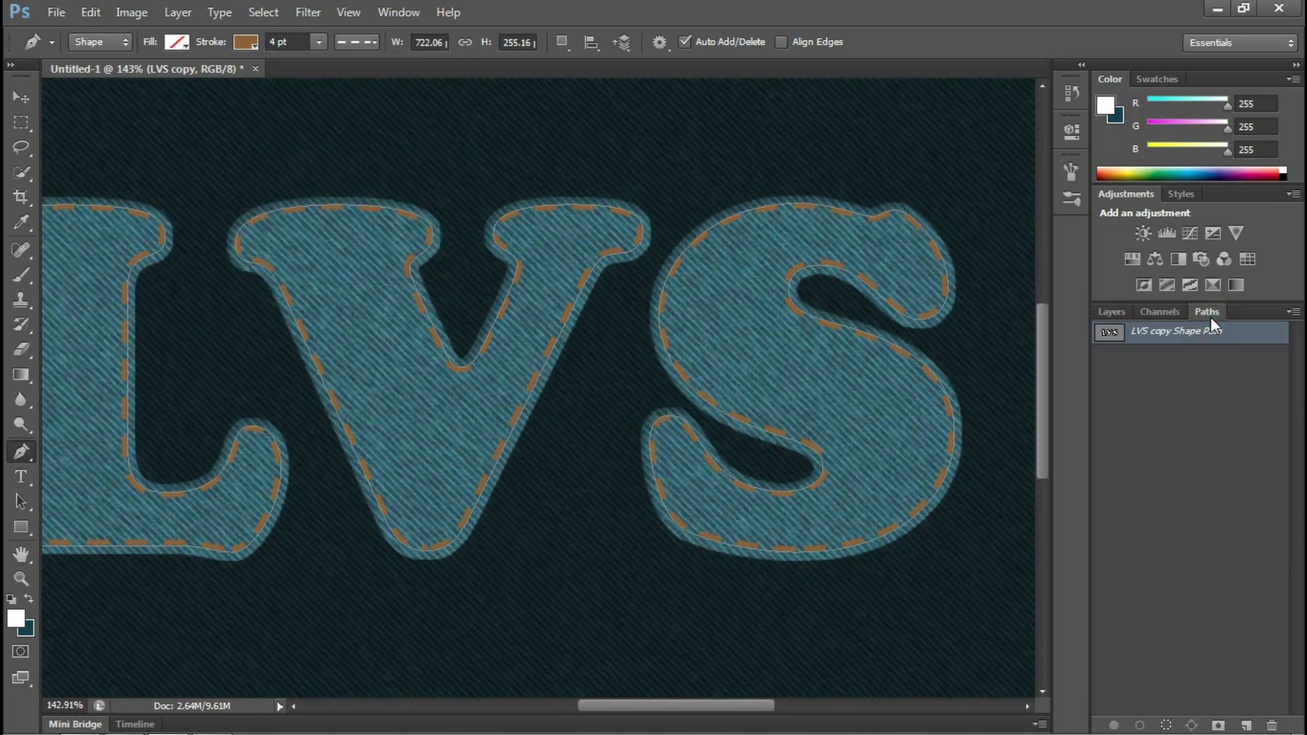
click(1163, 420)
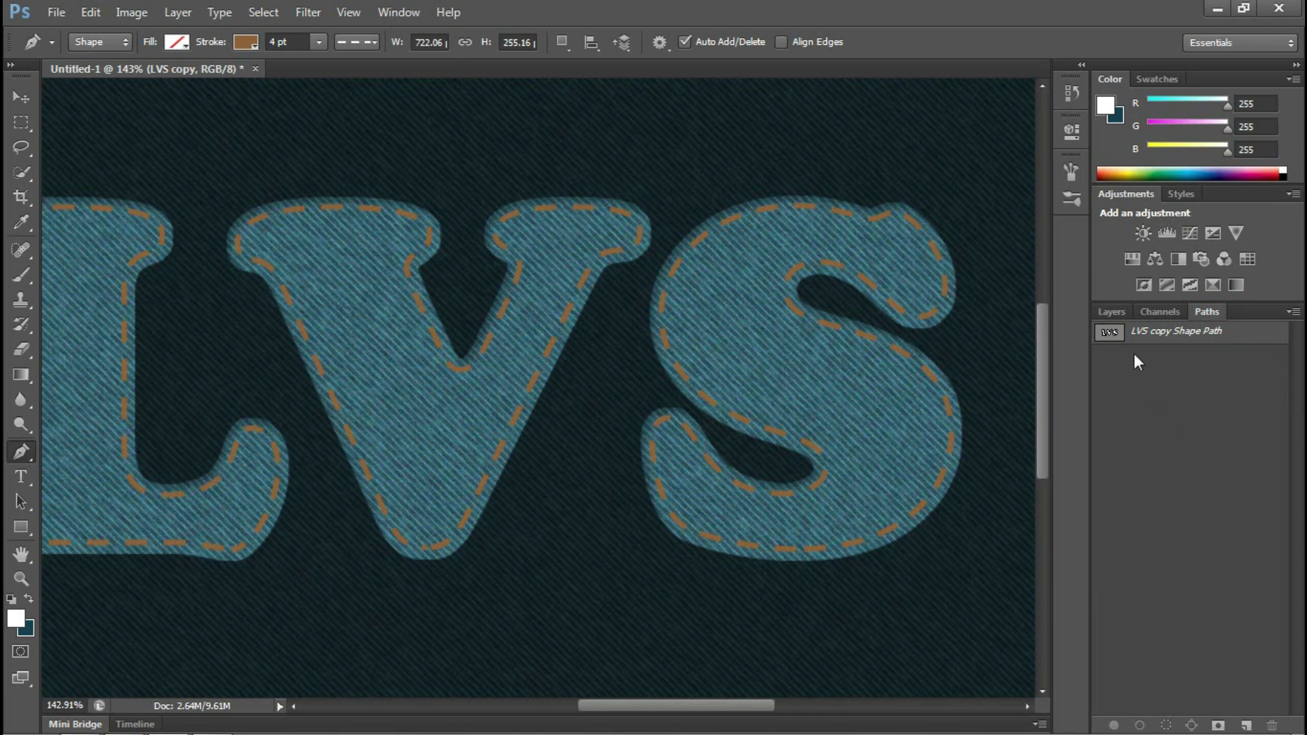
click(1112, 313)
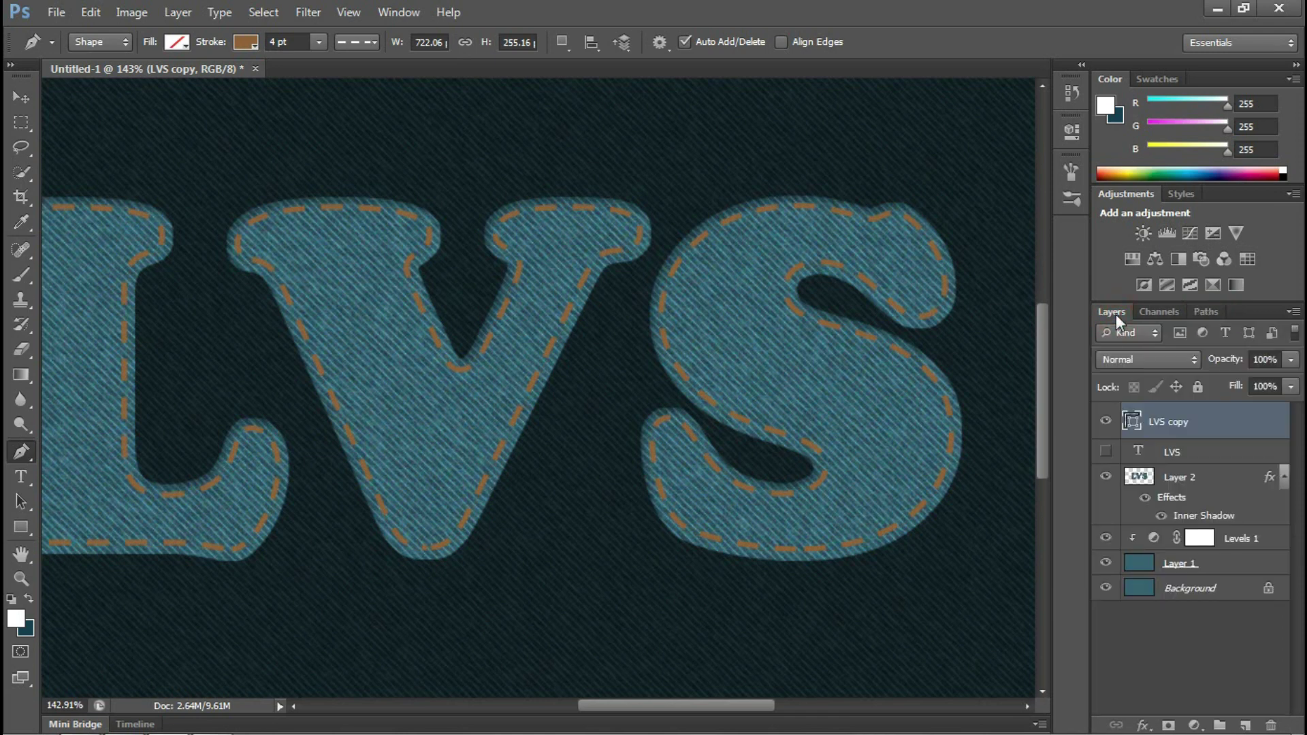
click(1256, 423)
Add Bevel & Emboss to LVS copy with depth set to 80%
double_click(1255, 423)
click(830, 243)
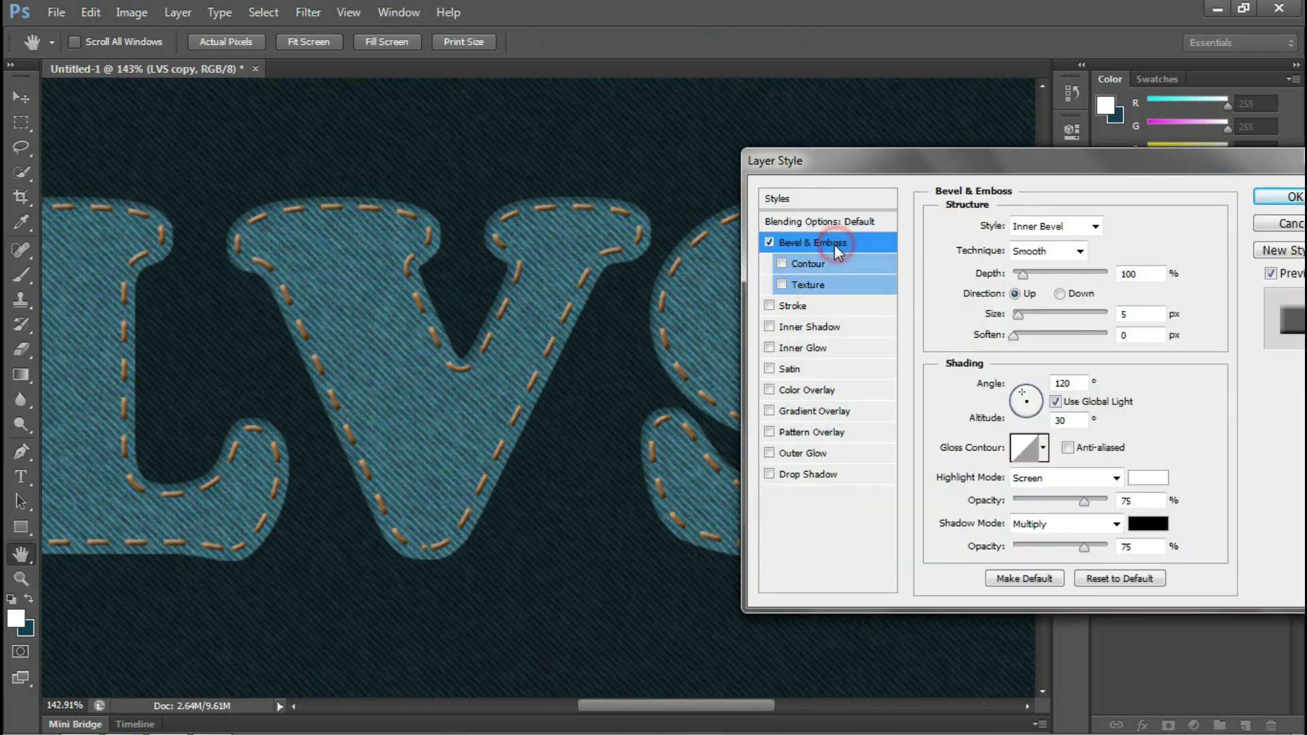
double_click(1127, 274)
text(80)
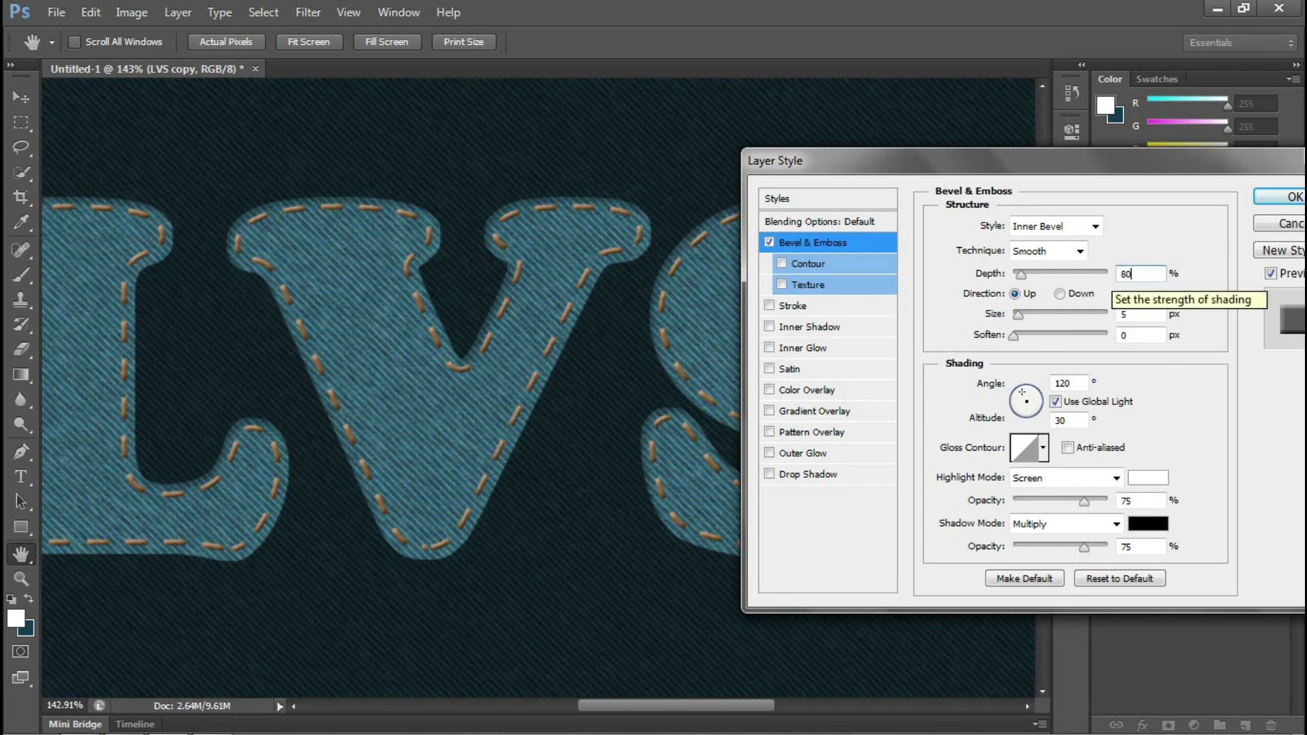
Enable the bevel Texture with a chosen pattern and turn on Outer Glow
click(805, 285)
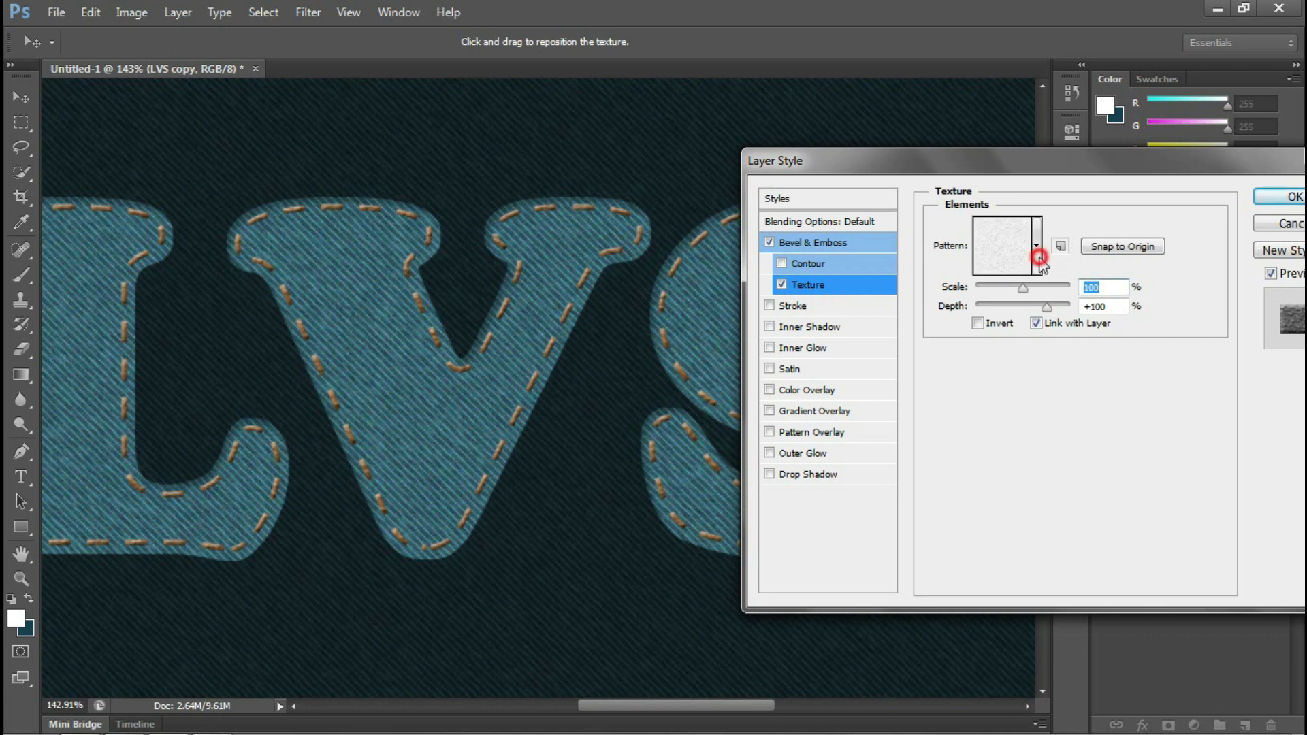
click(1036, 246)
click(1037, 304)
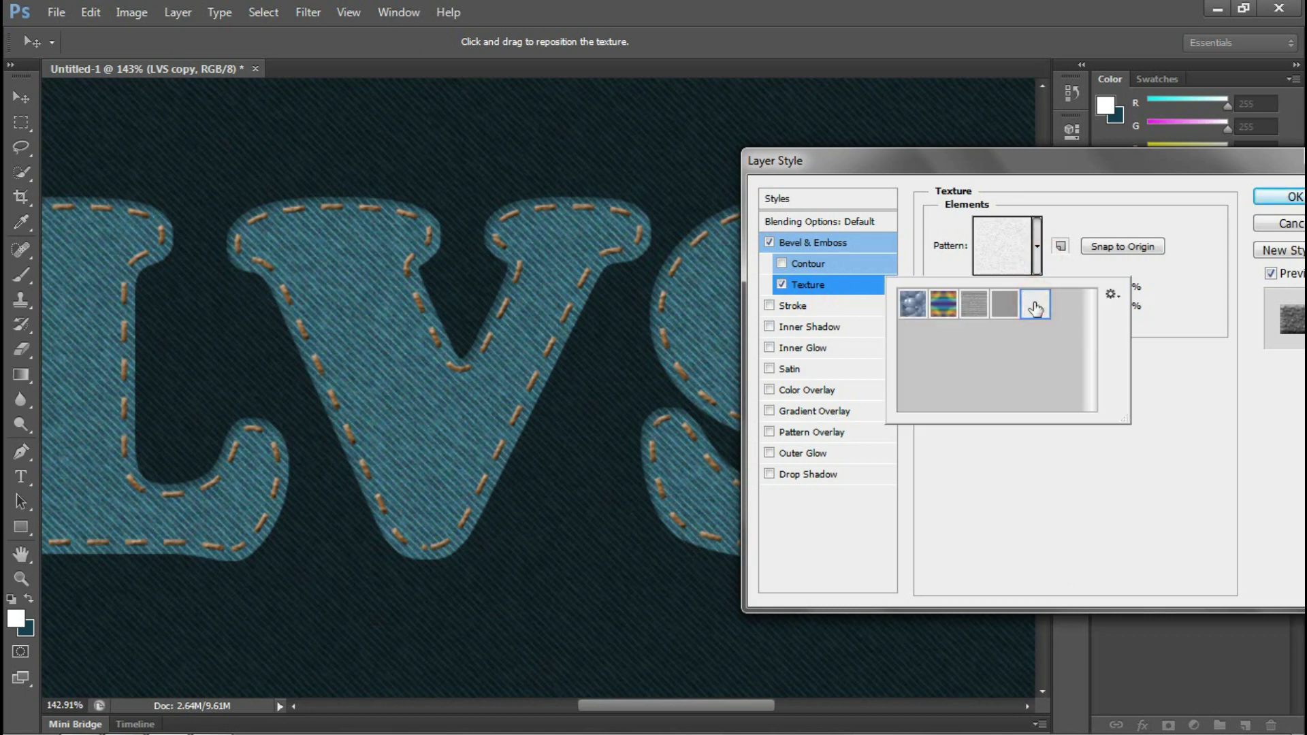
click(1016, 469)
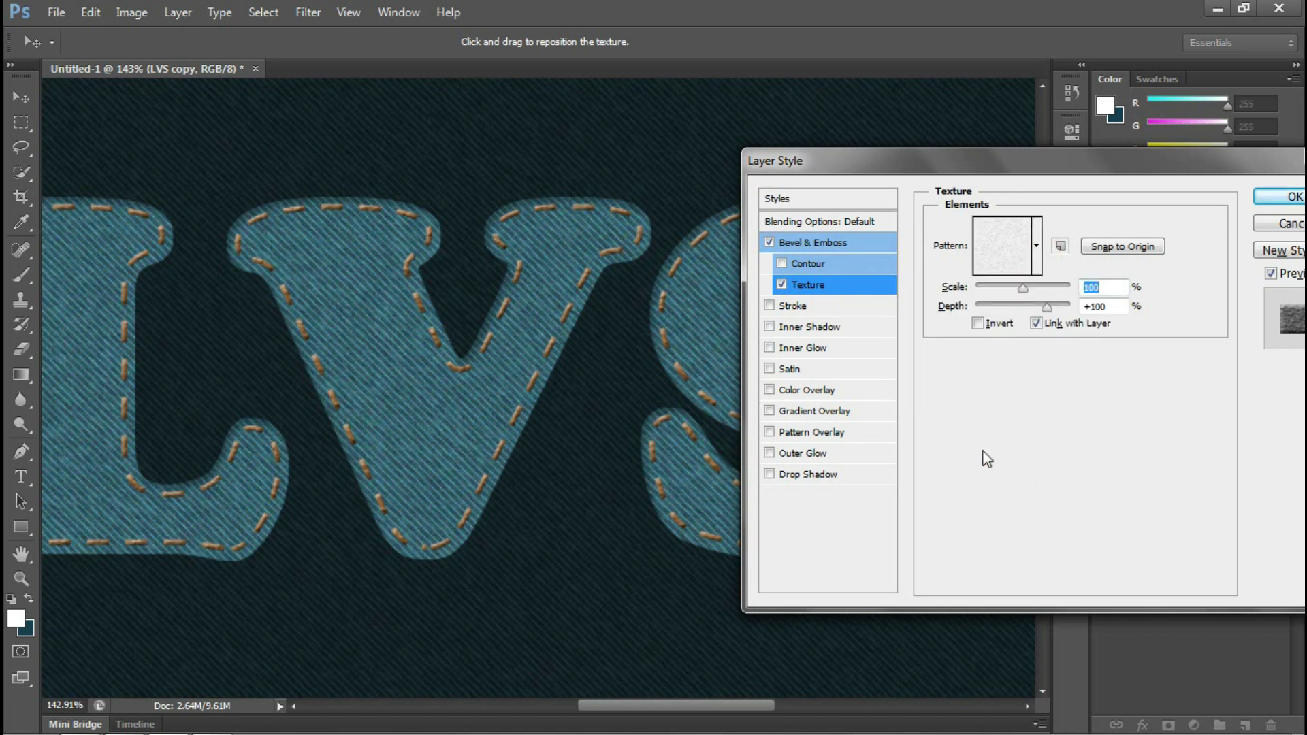
key(alt)
click(803, 453)
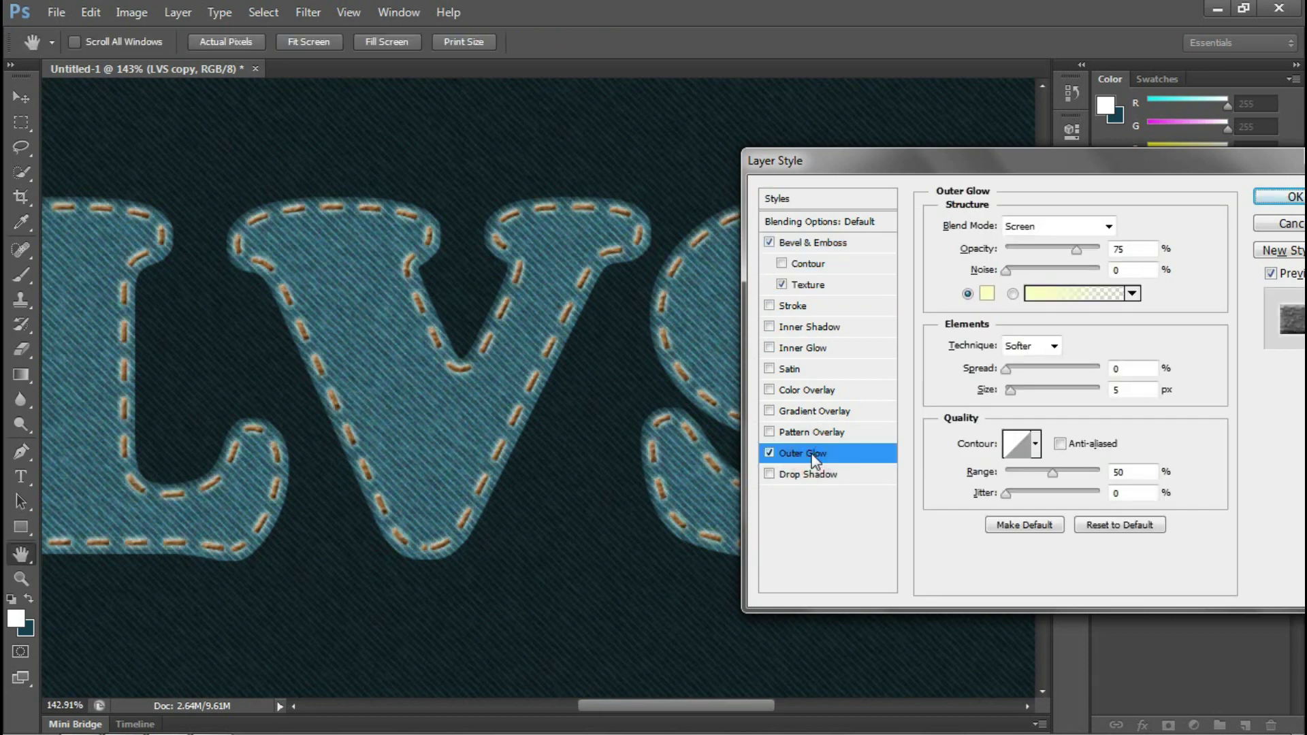
Set the Outer Glow colour to pure black (#000000)
click(986, 294)
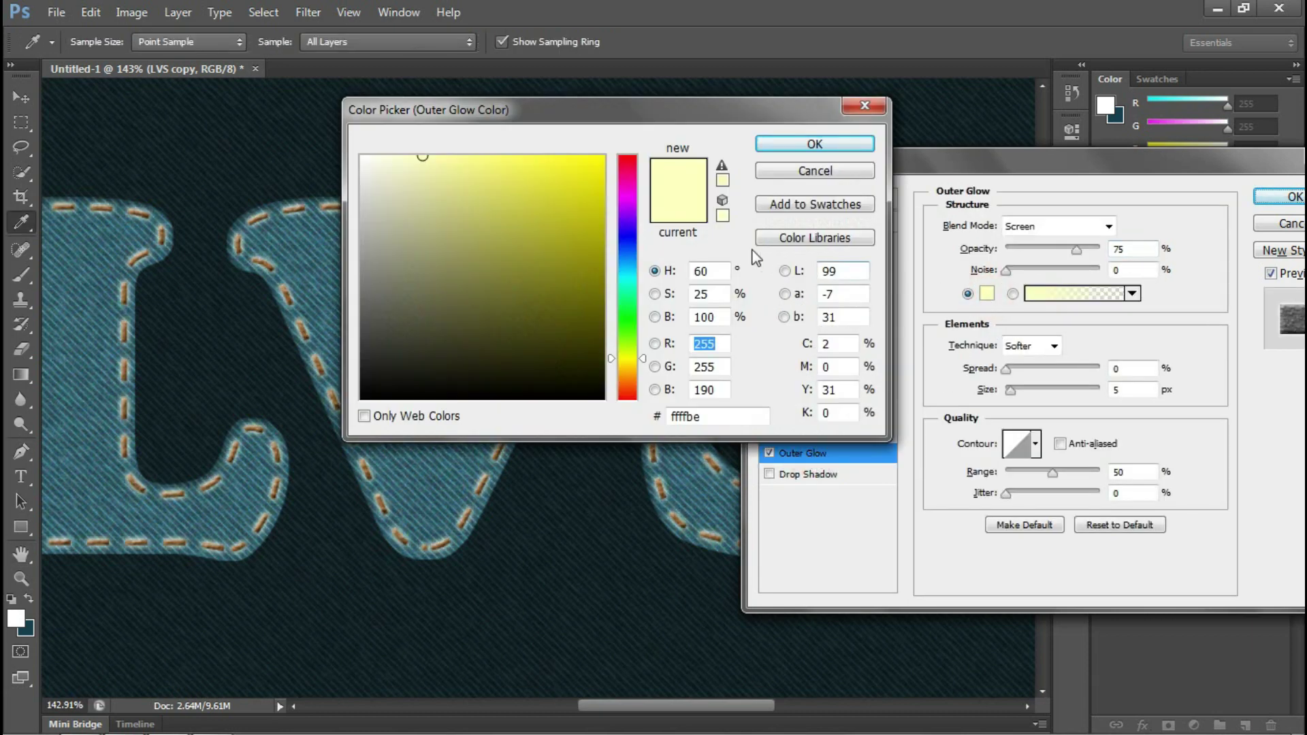
click(568, 362)
drag(568, 362, 604, 400)
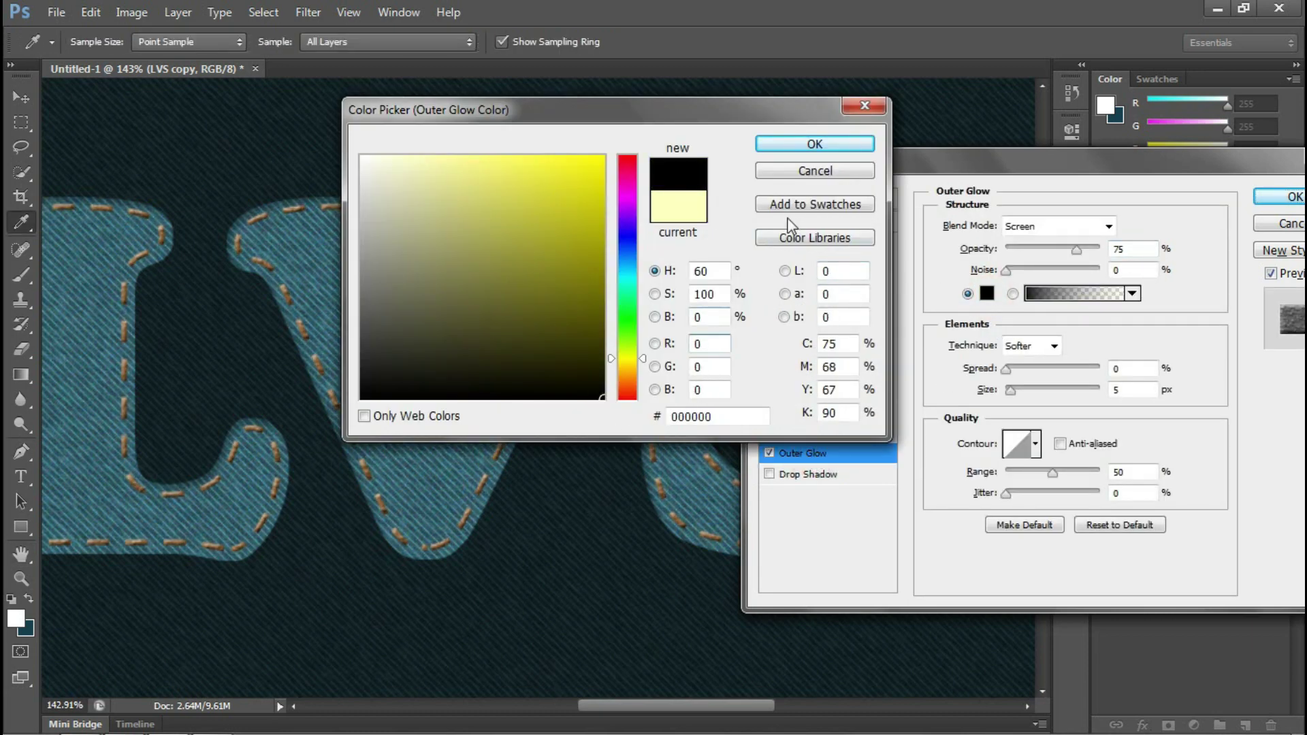
click(826, 143)
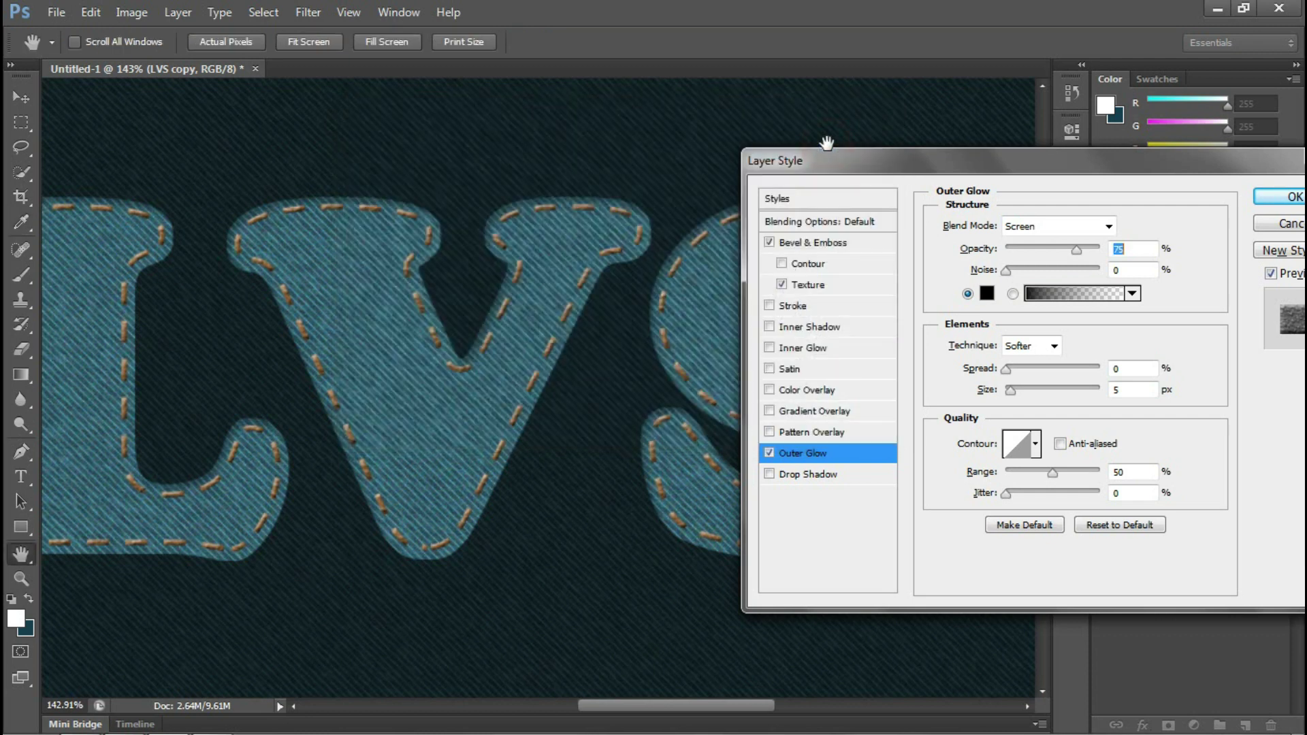
Set the Outer Glow to 50% opacity, 8 px size and a slight spread
click(1126, 248)
text(50)
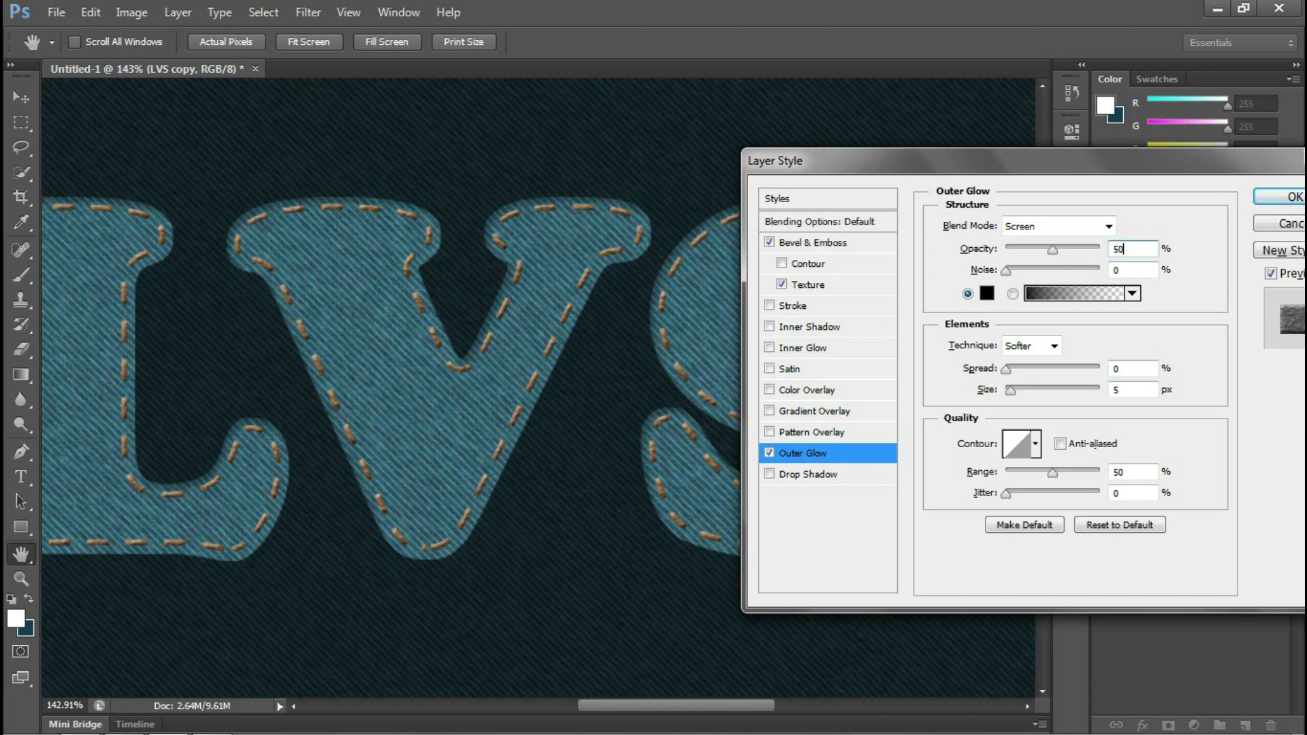
click(1011, 392)
key(Up)
key(Up)
key(Up)
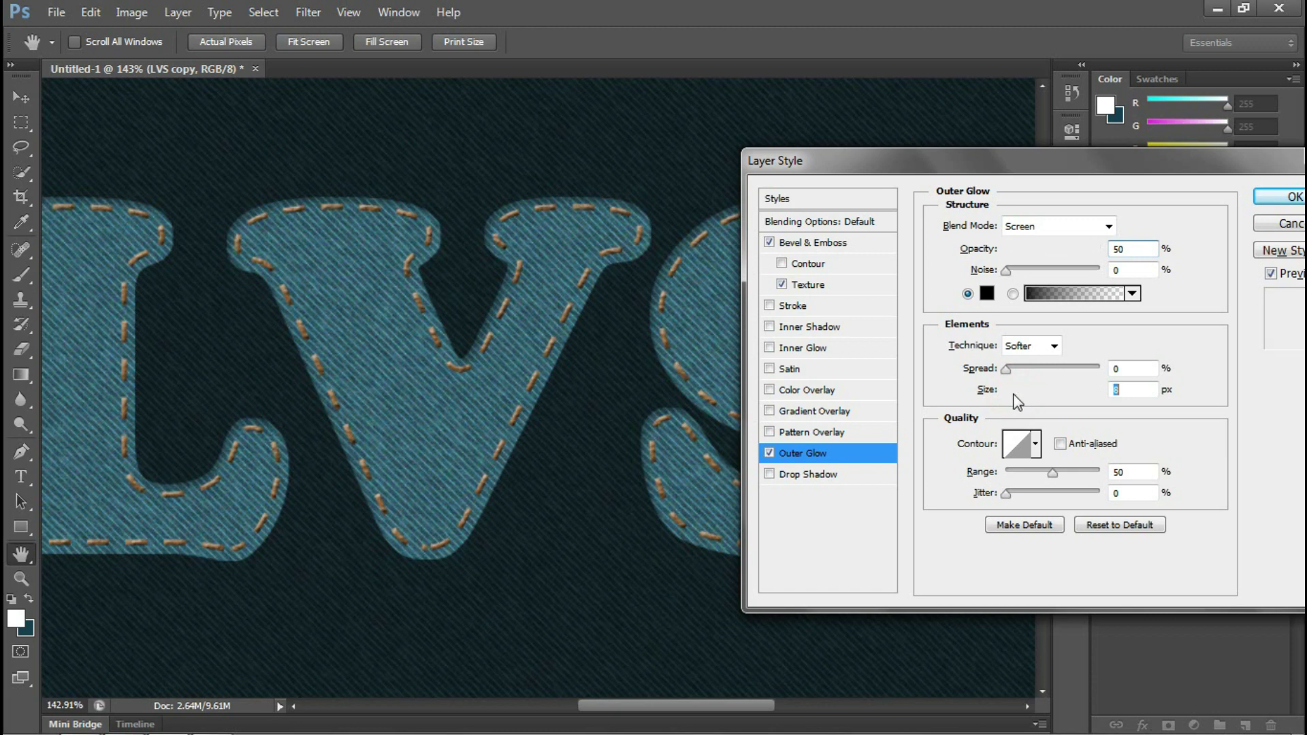
drag(1006, 369, 1020, 371)
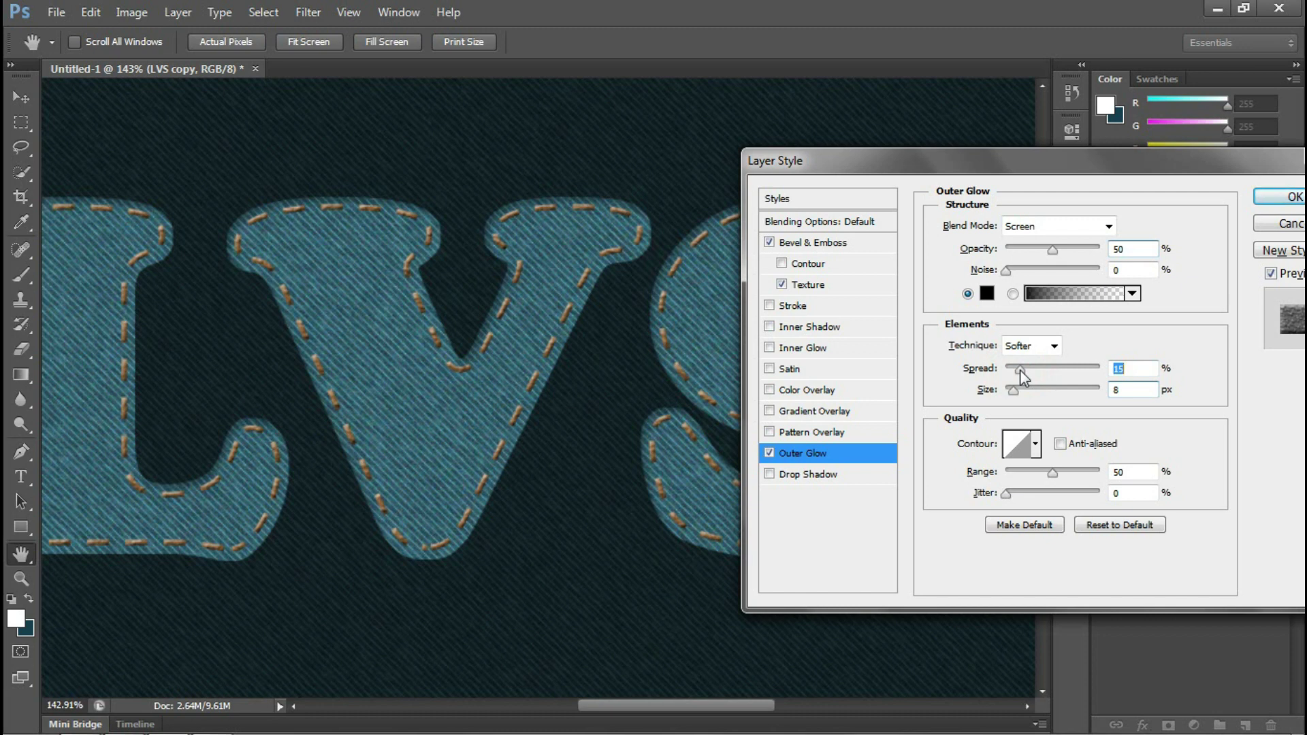
click(781, 284)
Add a Drop Shadow with 1 px distance and 1 px size, and apply the layer style
click(808, 474)
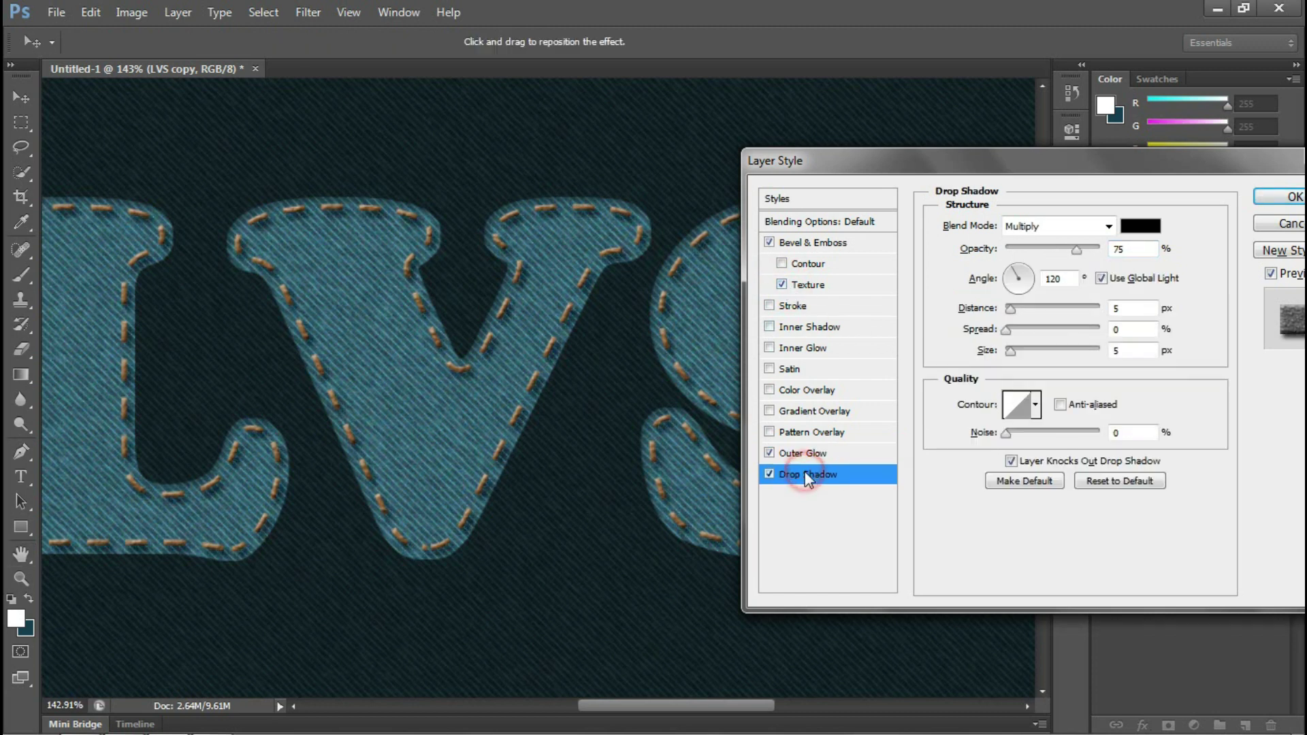
double_click(1115, 250)
double_click(1114, 310)
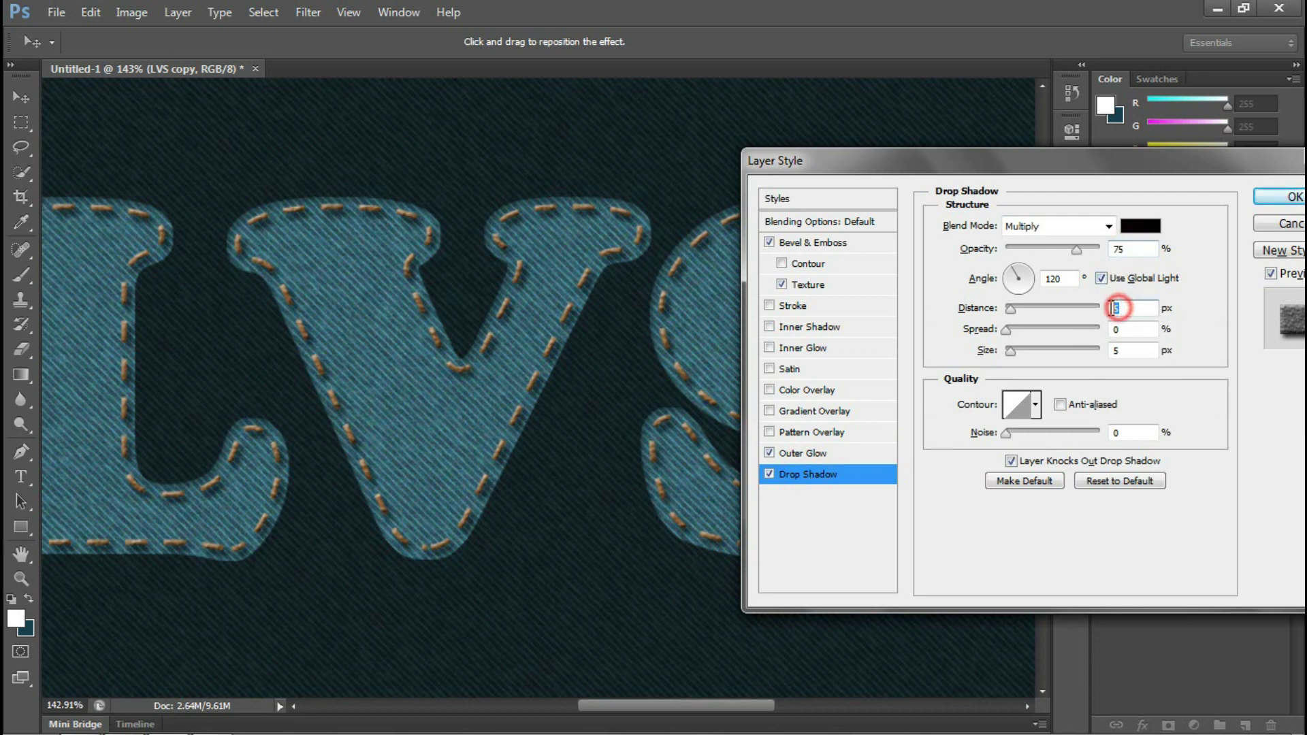
text(1)
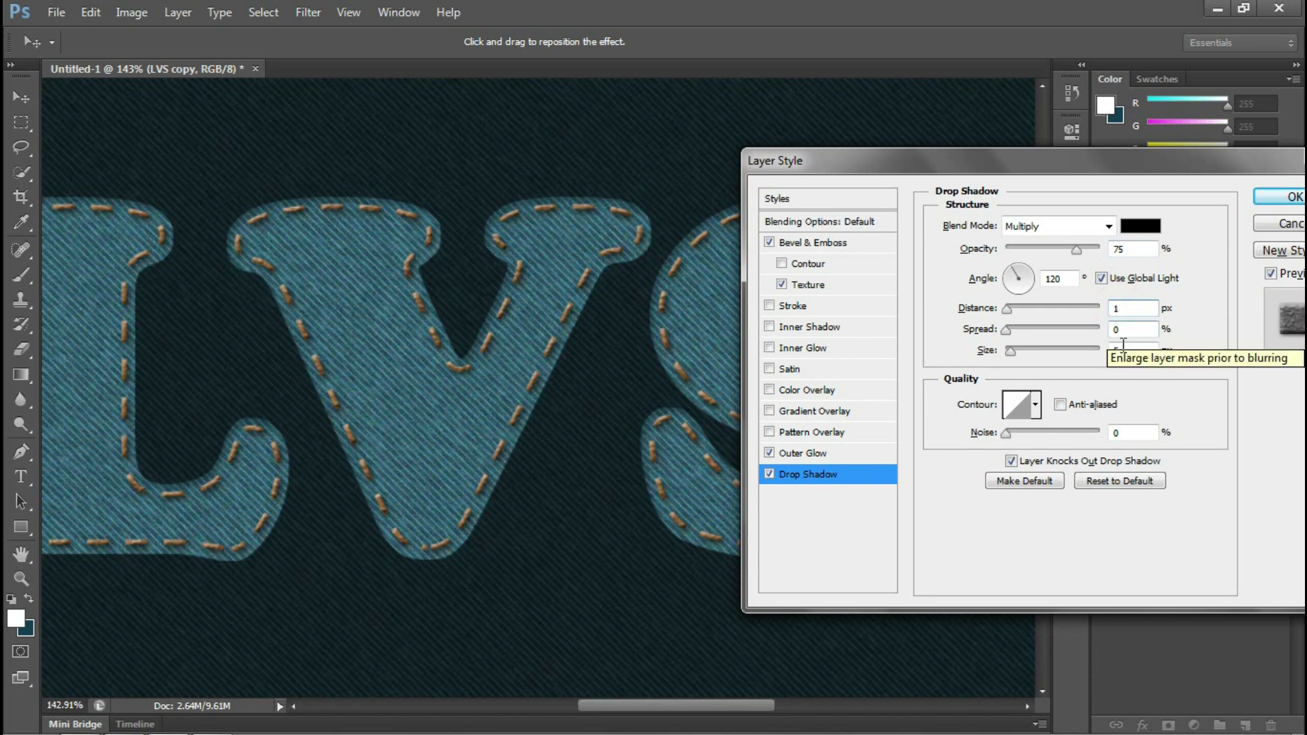
double_click(1116, 350)
text(1)
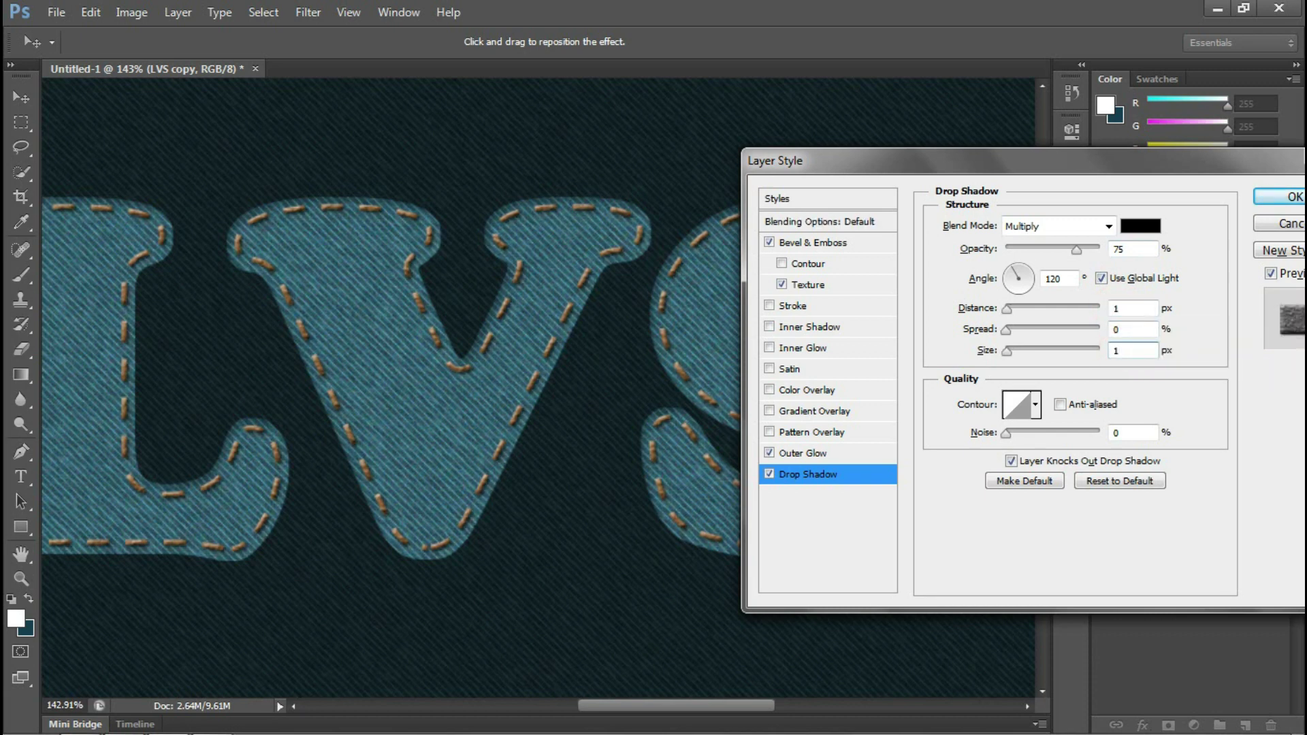
click(1270, 200)
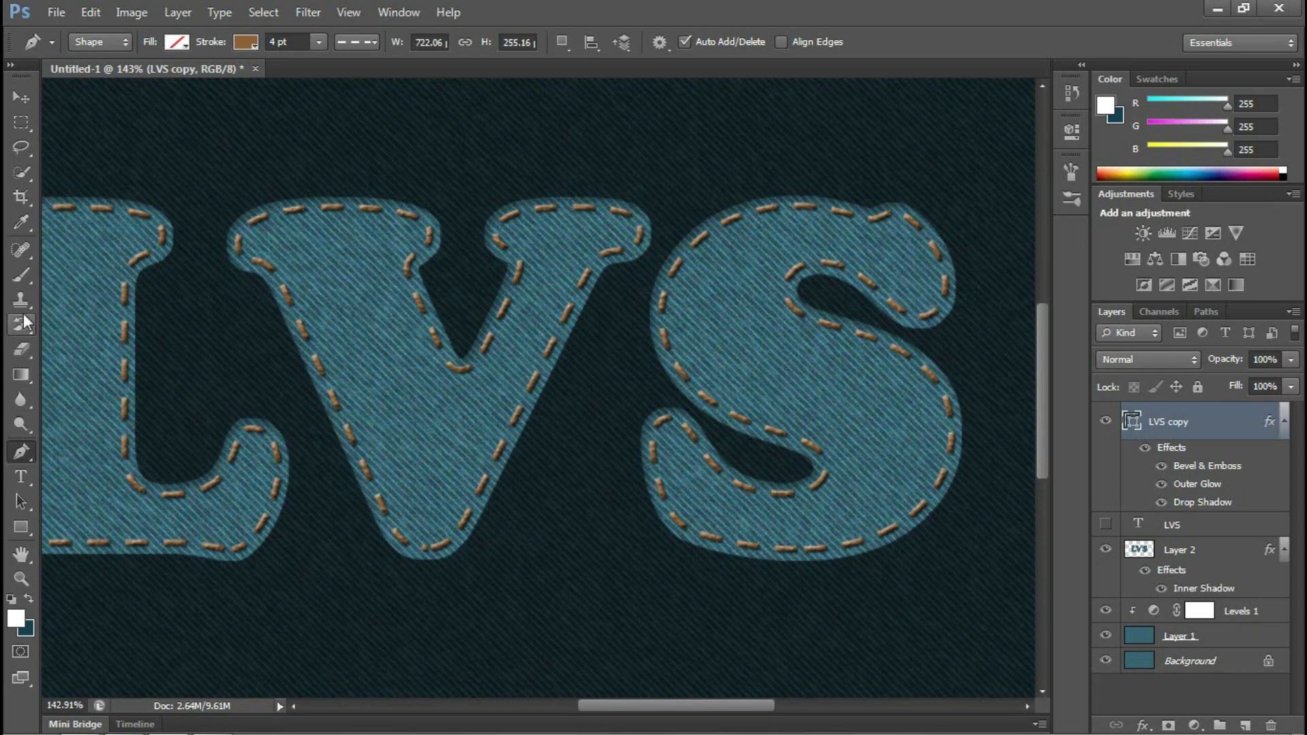
Select the Brush tool and pick the rough 134 px tip in the Brush panel
click(21, 276)
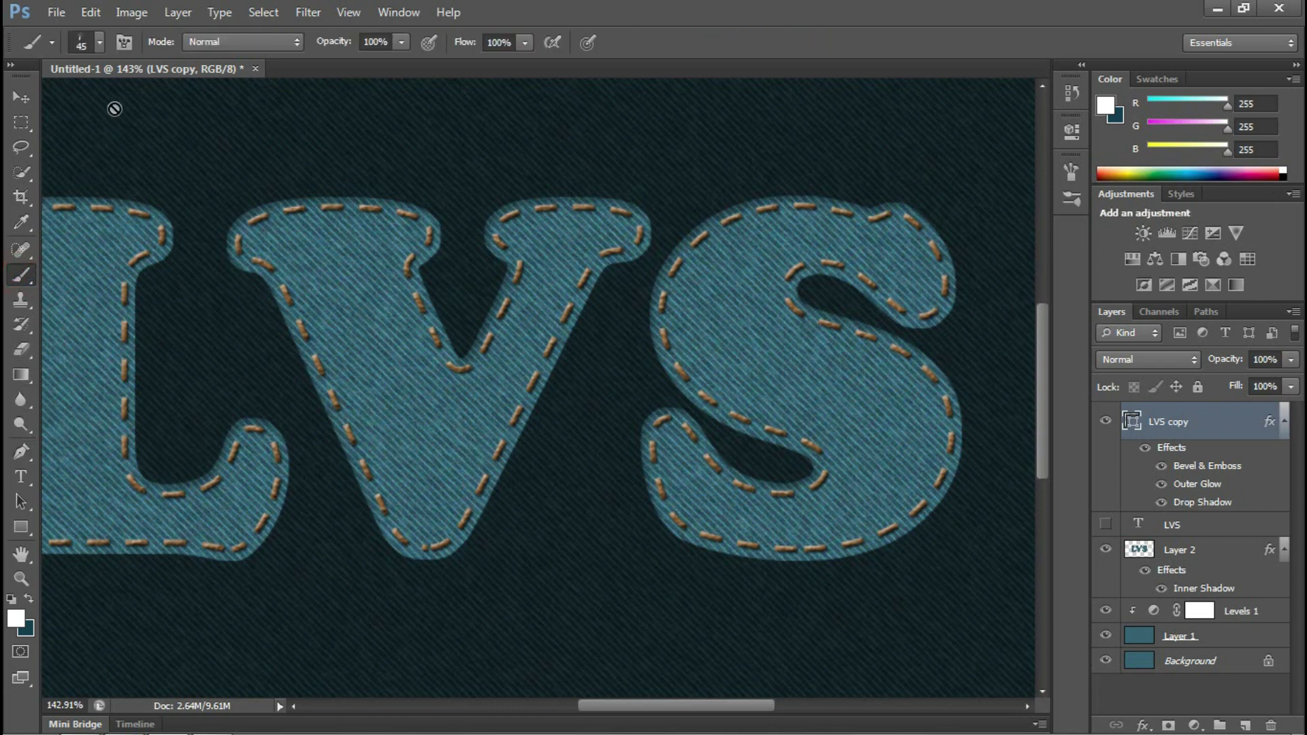
click(126, 43)
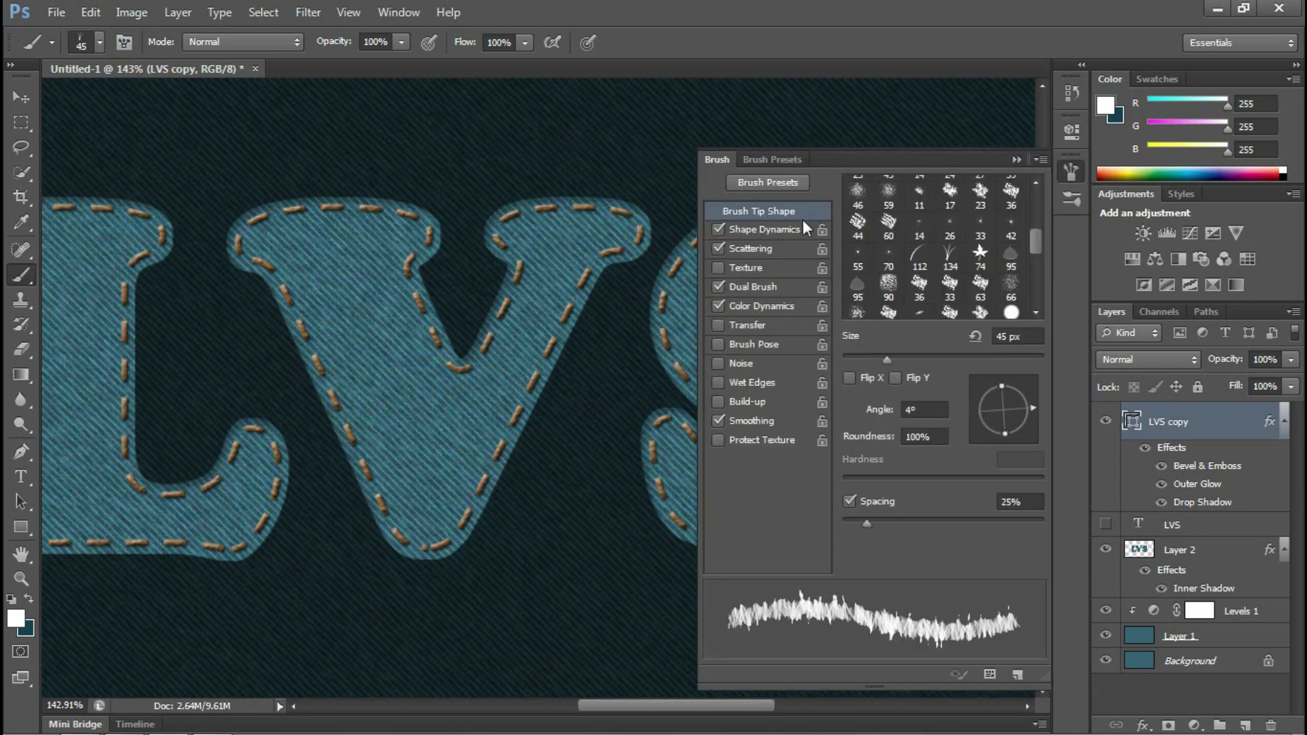
click(948, 262)
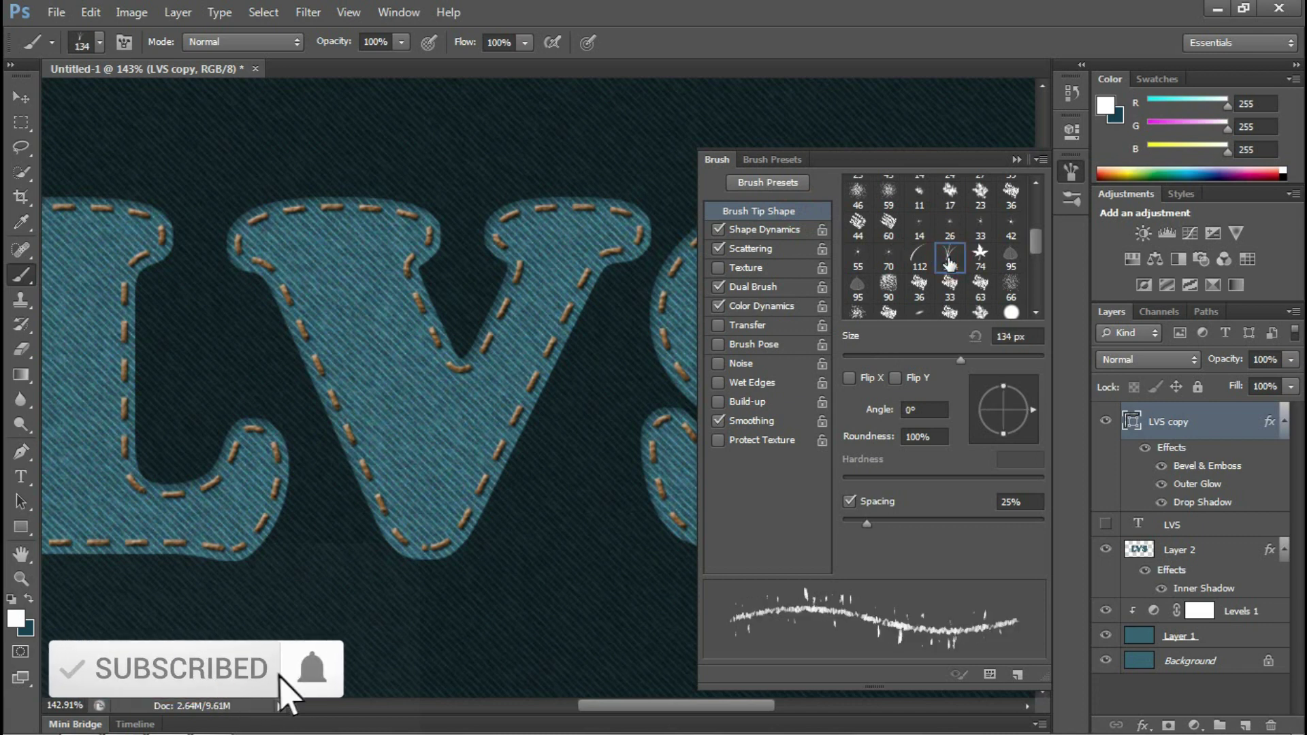
Review the brush's Shape Dynamics (100% Size Jitter, 0% Angle Jitter) and Scattering settings
click(779, 230)
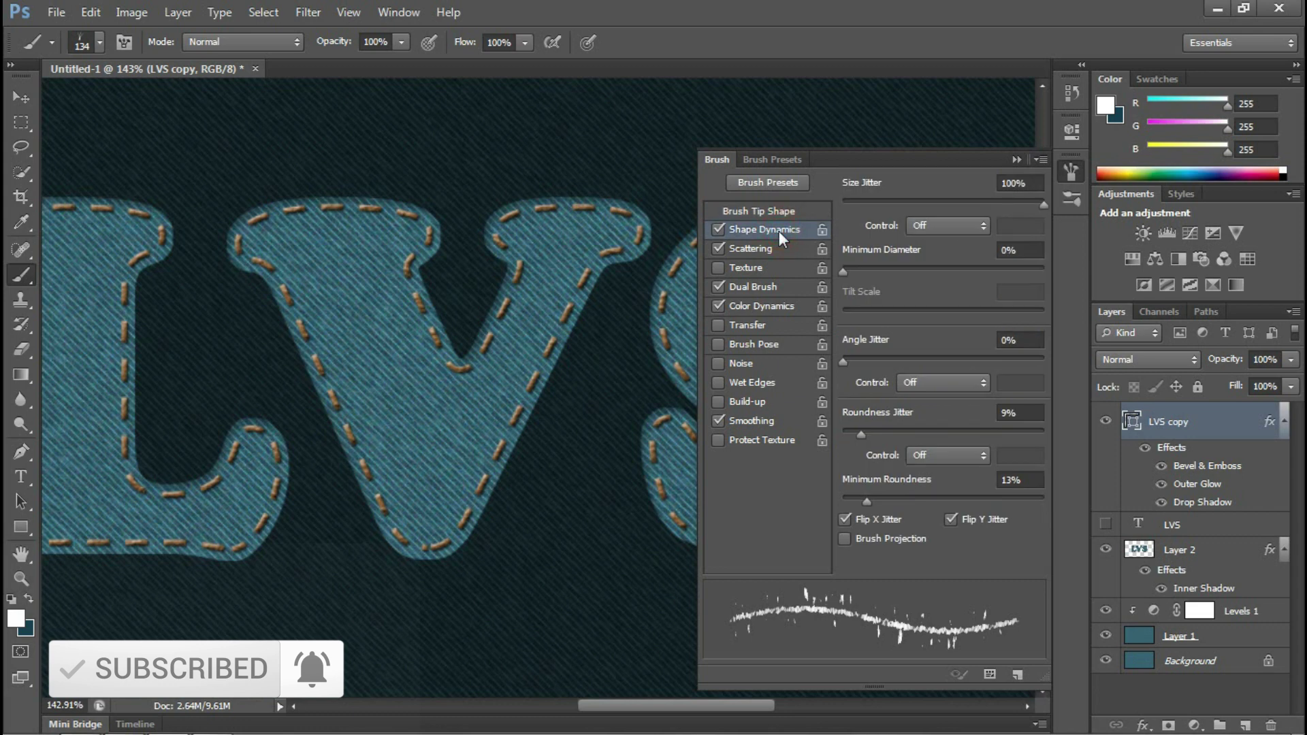
click(1021, 182)
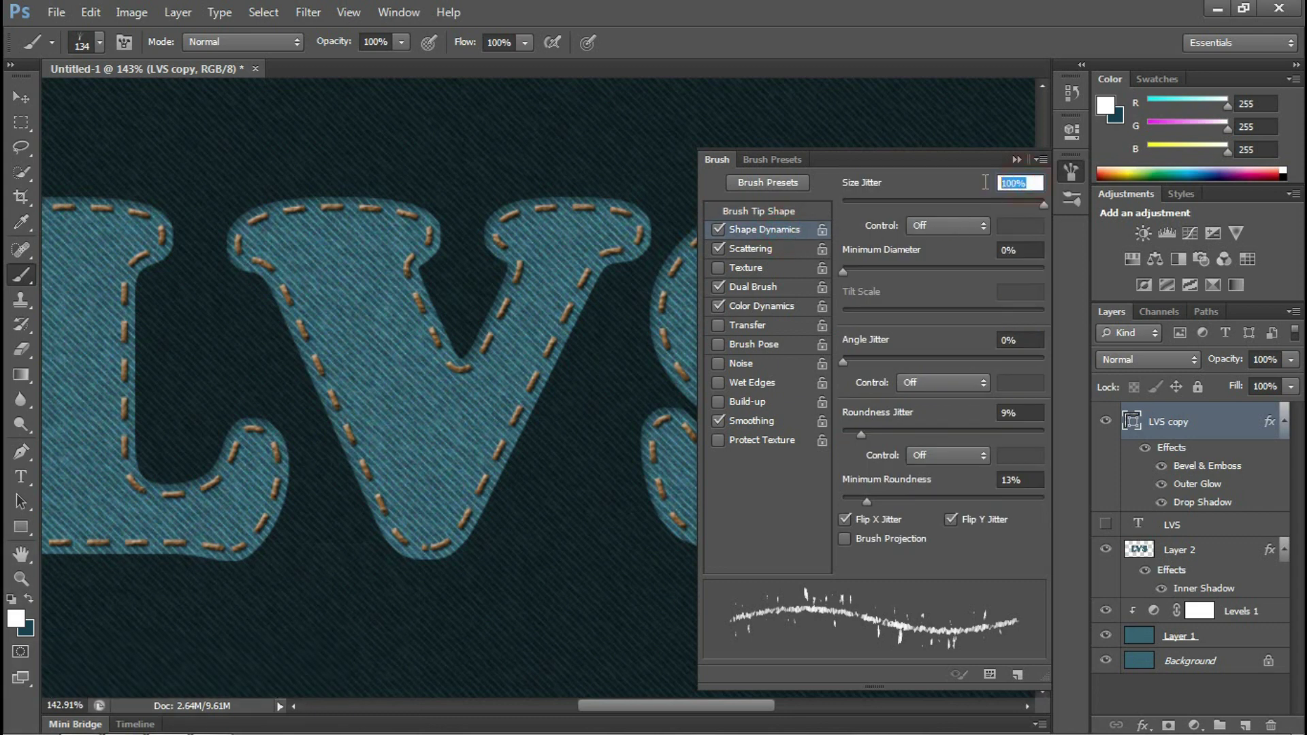
click(1015, 249)
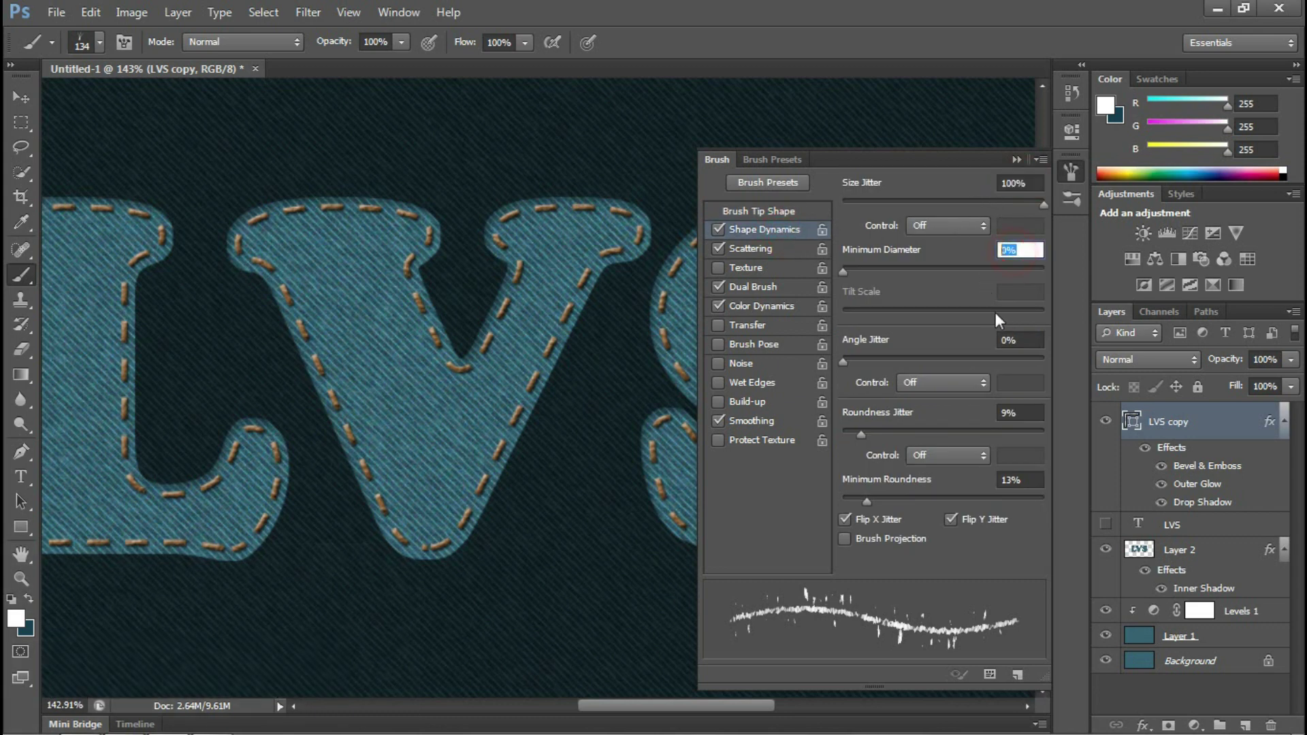
click(1021, 340)
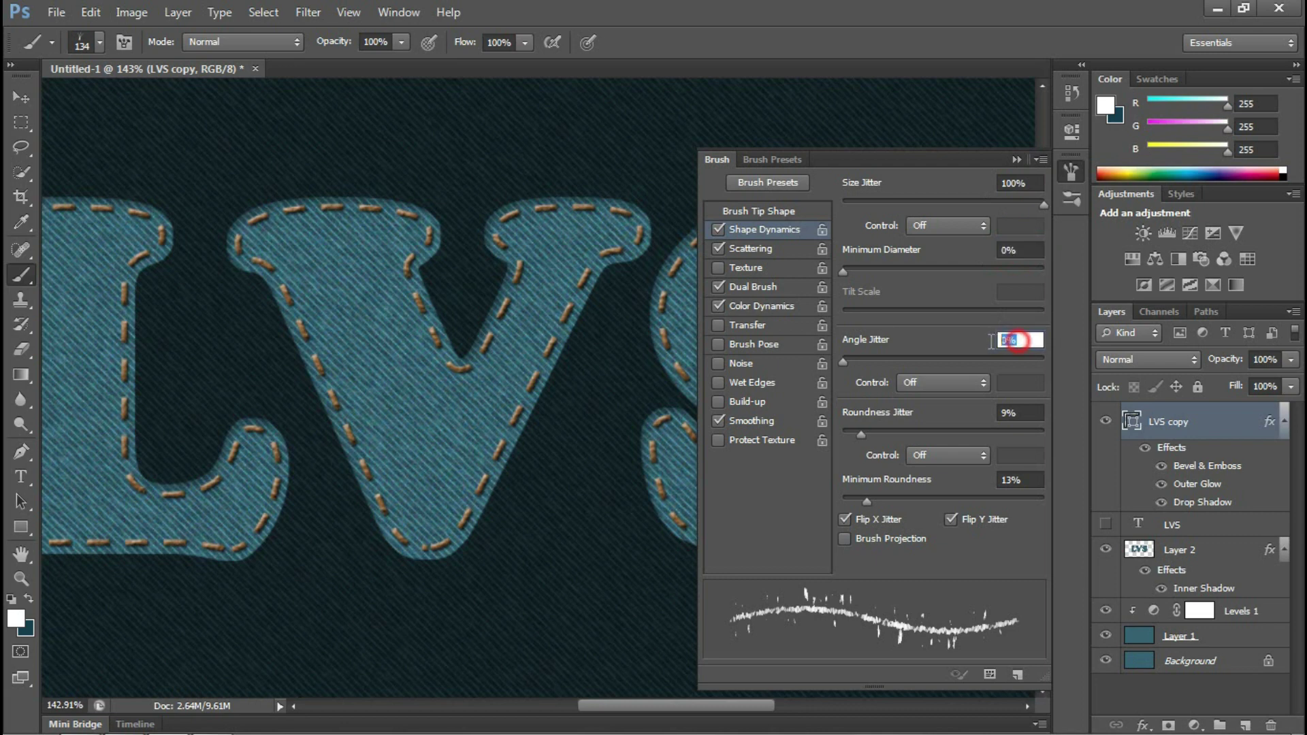
click(967, 229)
click(940, 250)
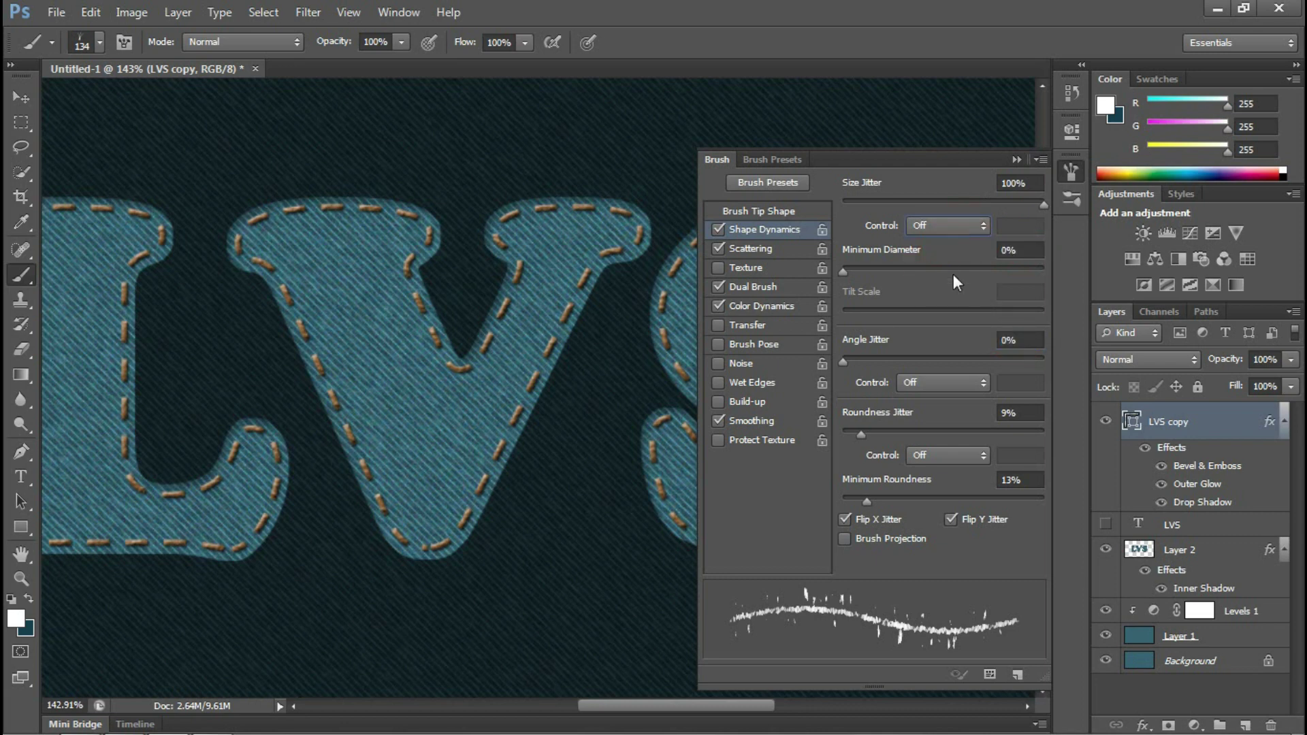
click(1021, 413)
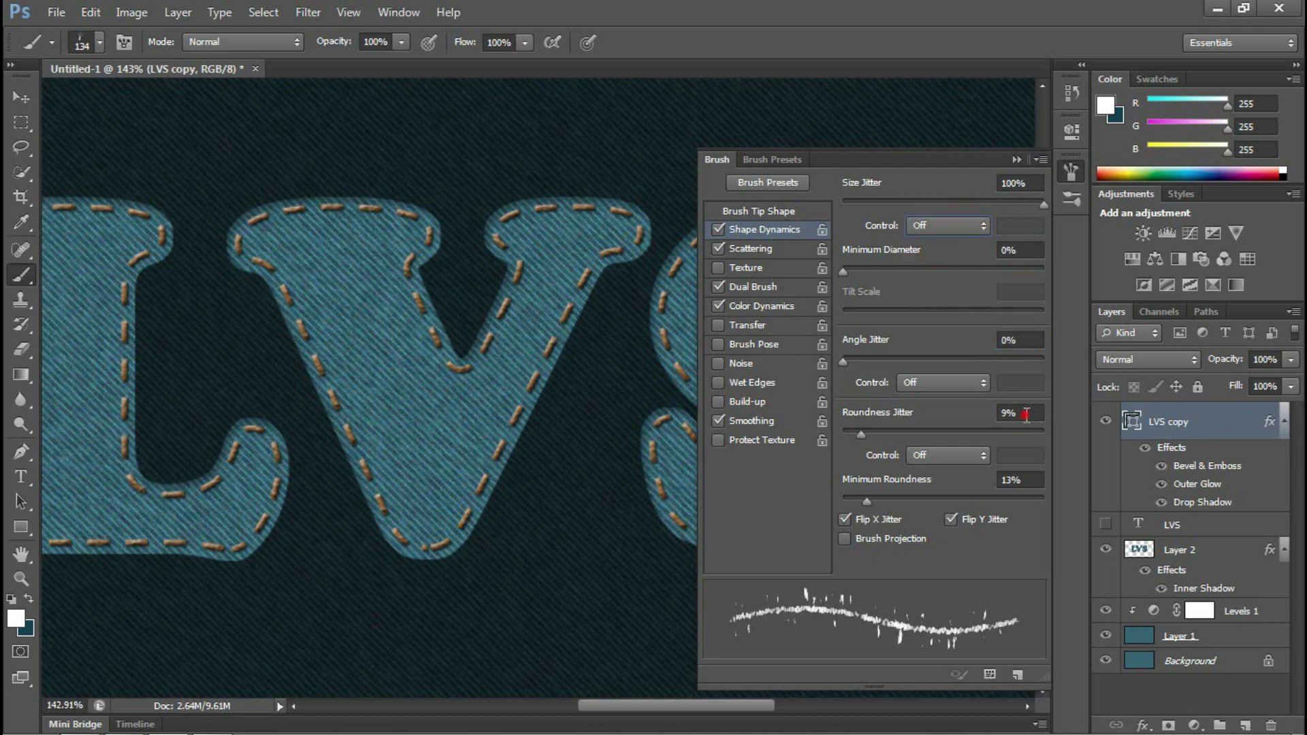
click(1021, 479)
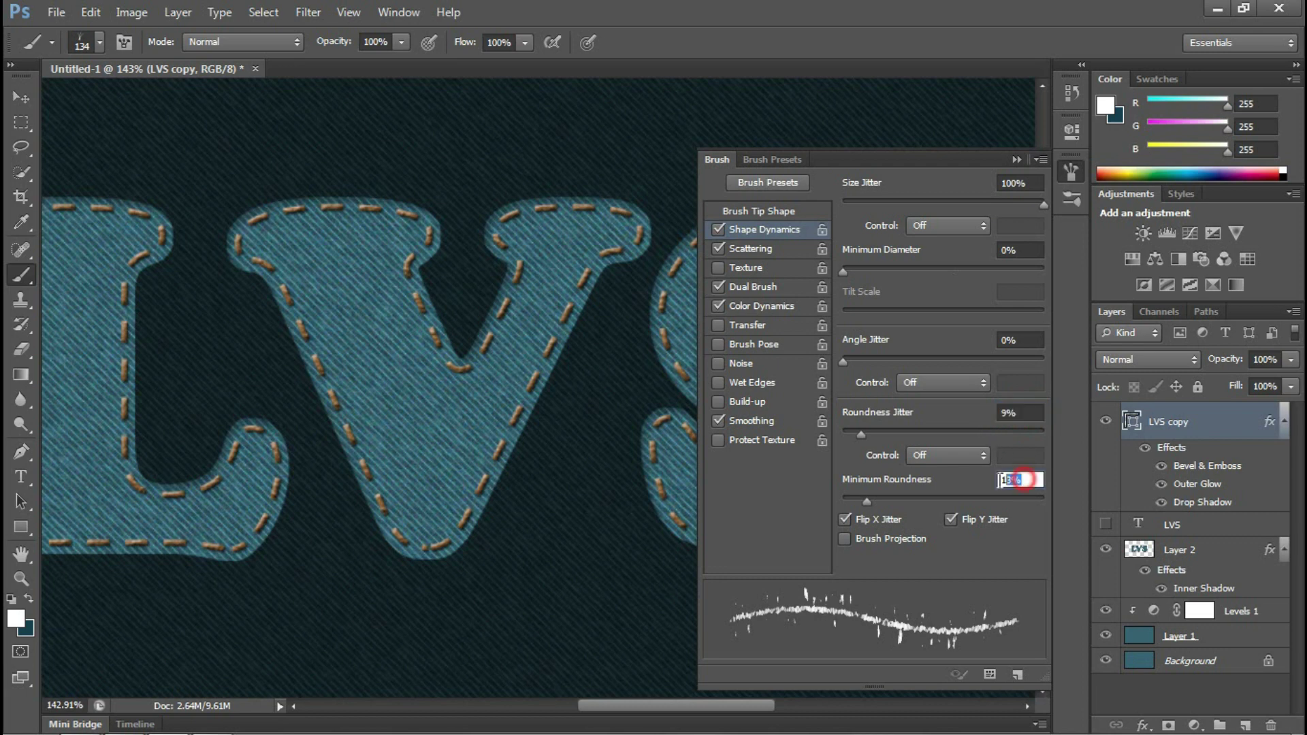
click(967, 517)
click(845, 517)
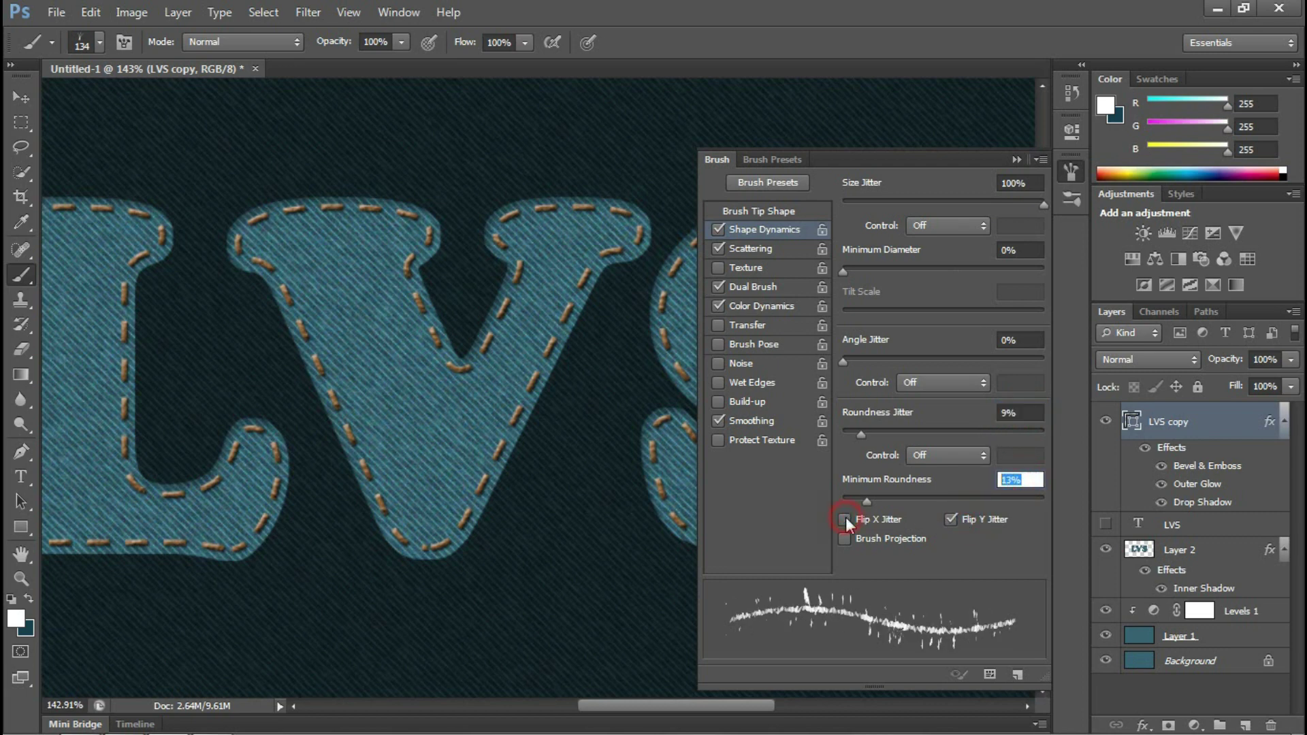
click(782, 248)
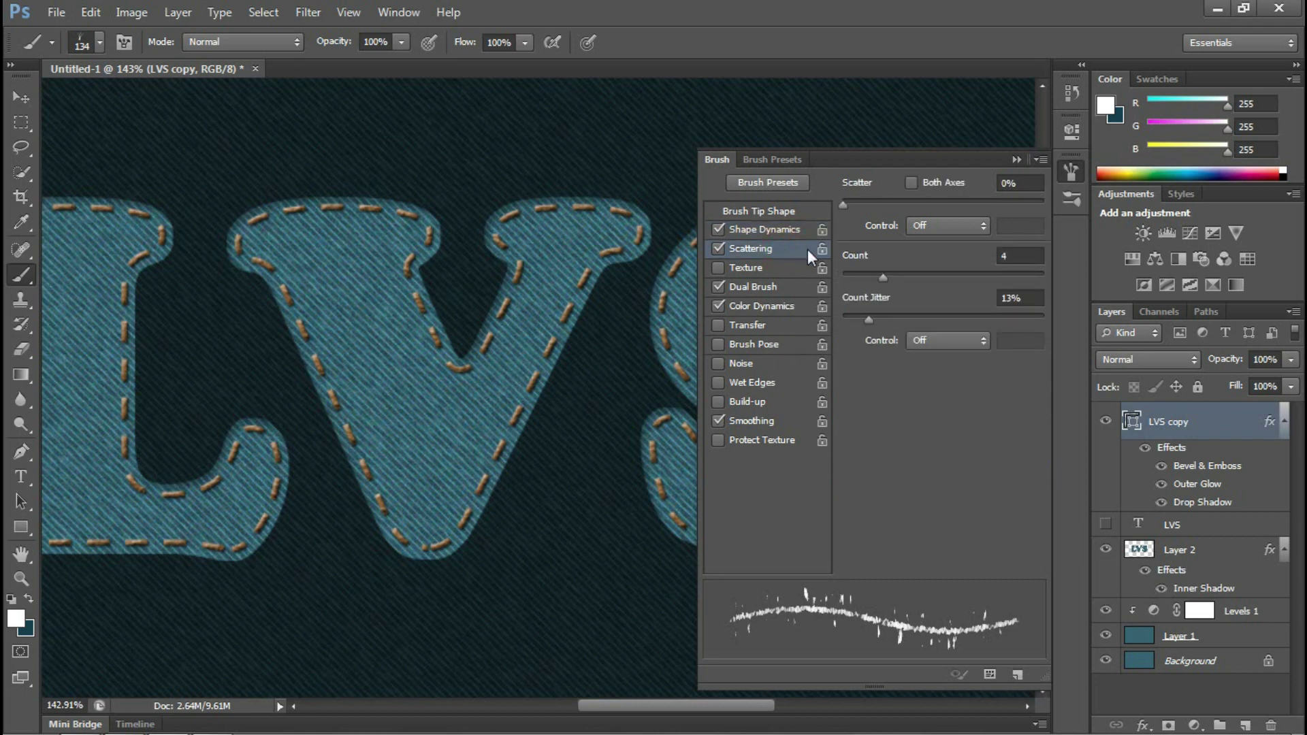
Review the Scattering count values and the Dual Brush size, spacing, scatter and count settings
click(1019, 256)
click(1024, 299)
click(770, 288)
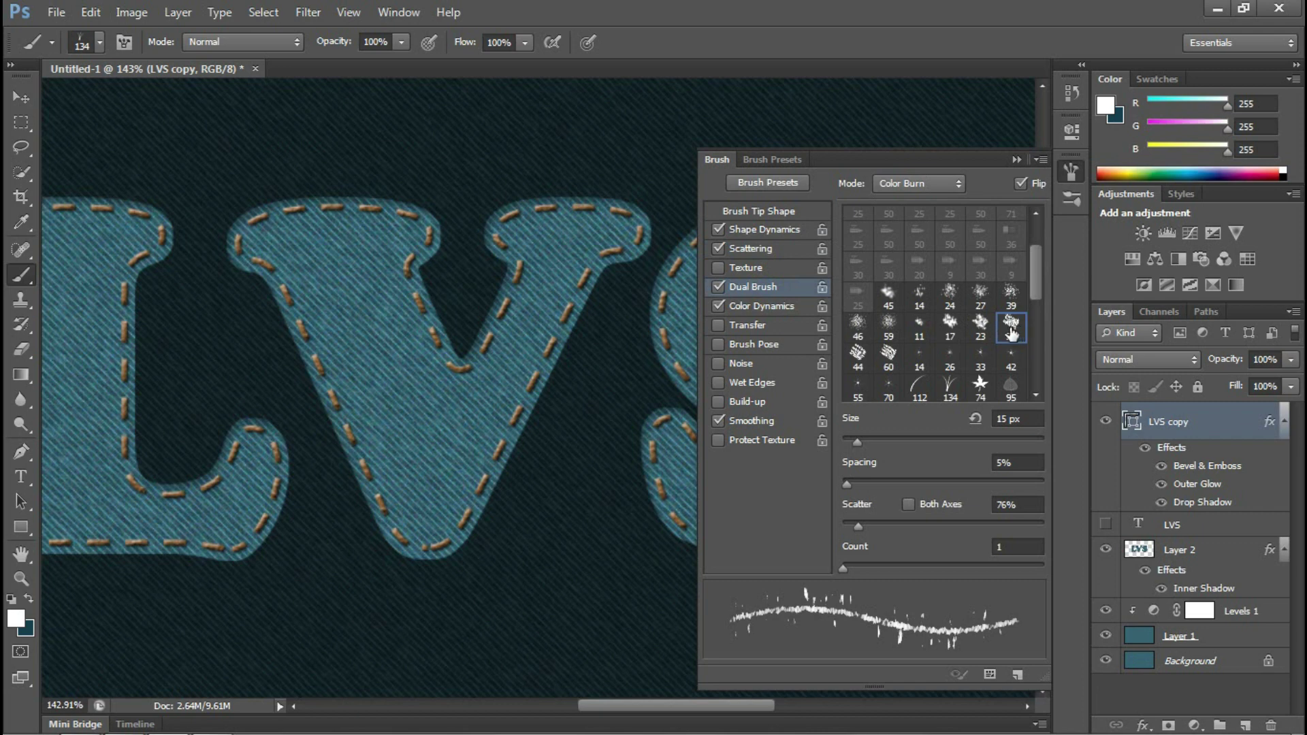
double_click(1008, 419)
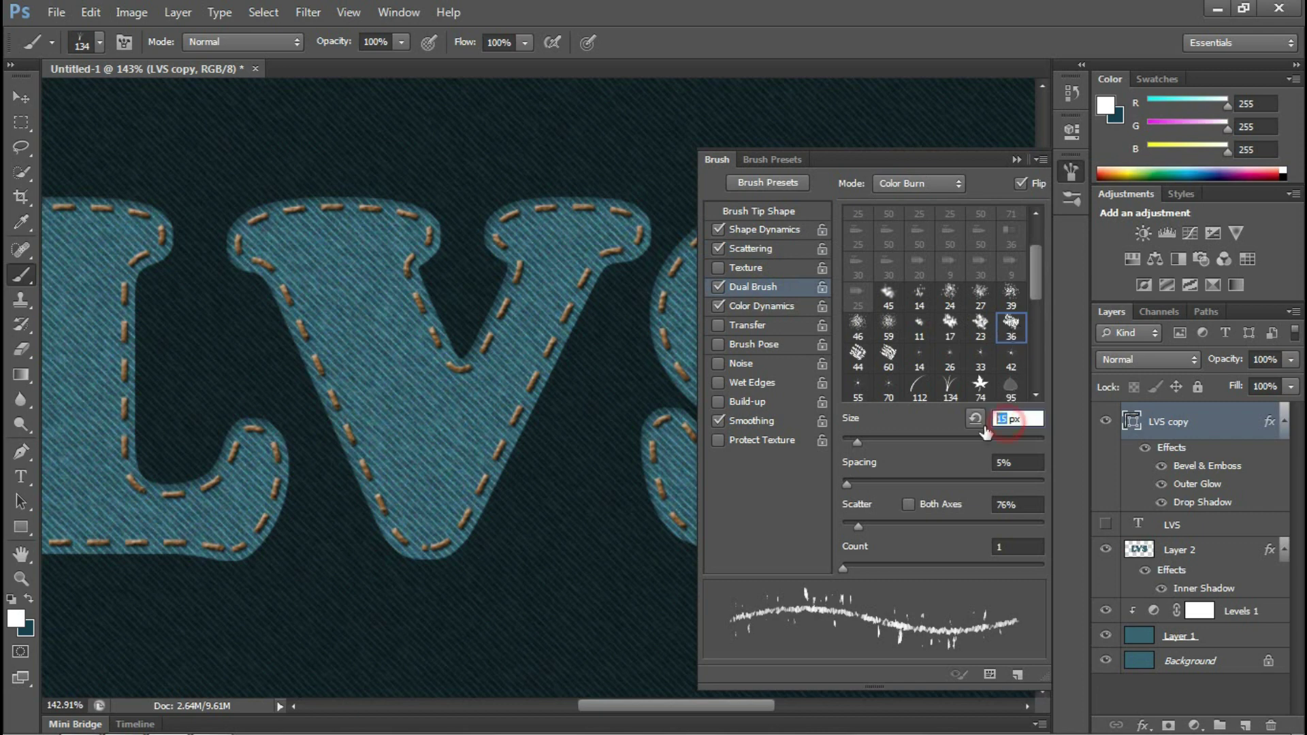
double_click(1014, 465)
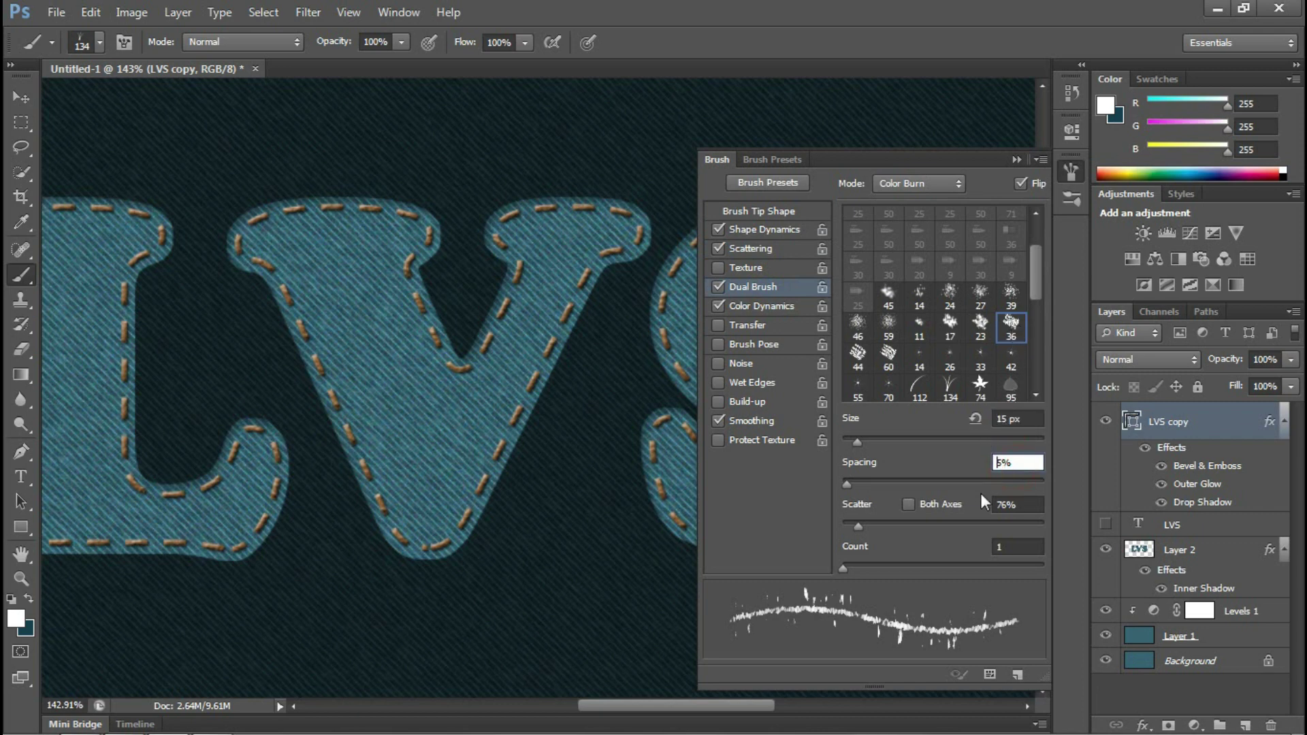
double_click(1018, 505)
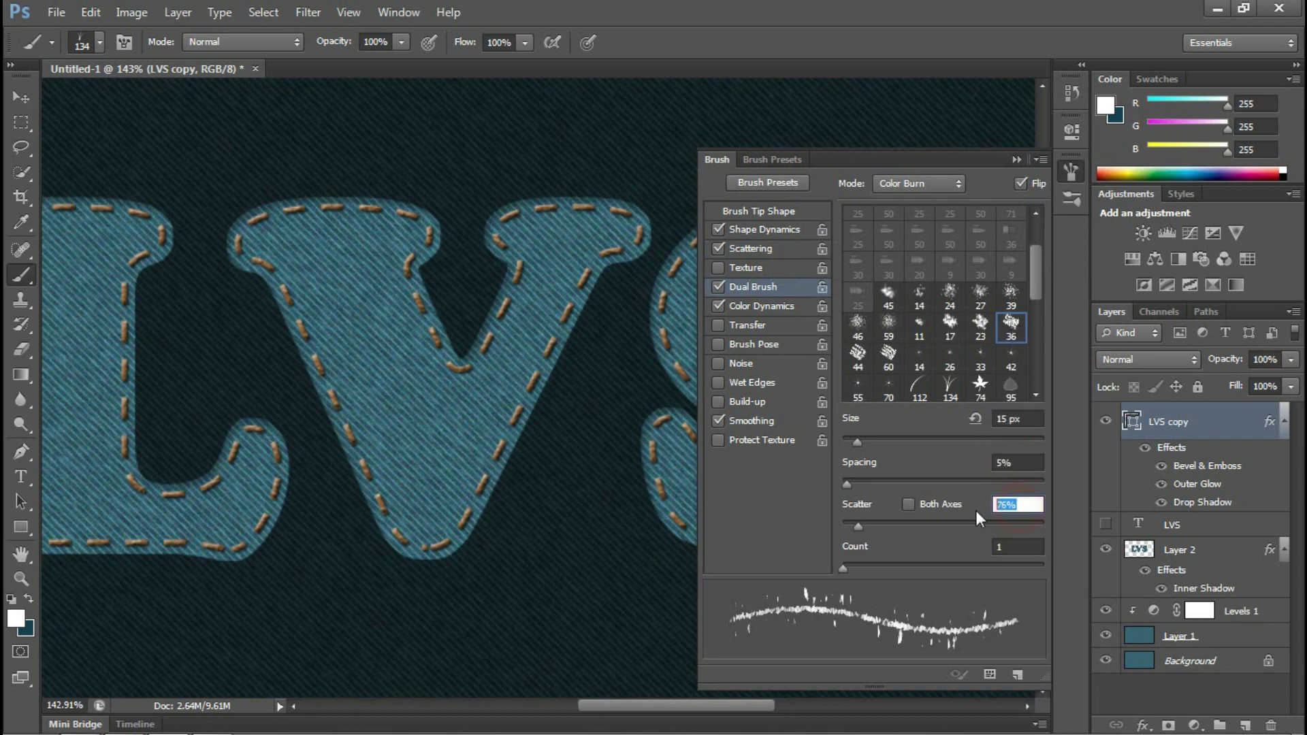
double_click(1006, 547)
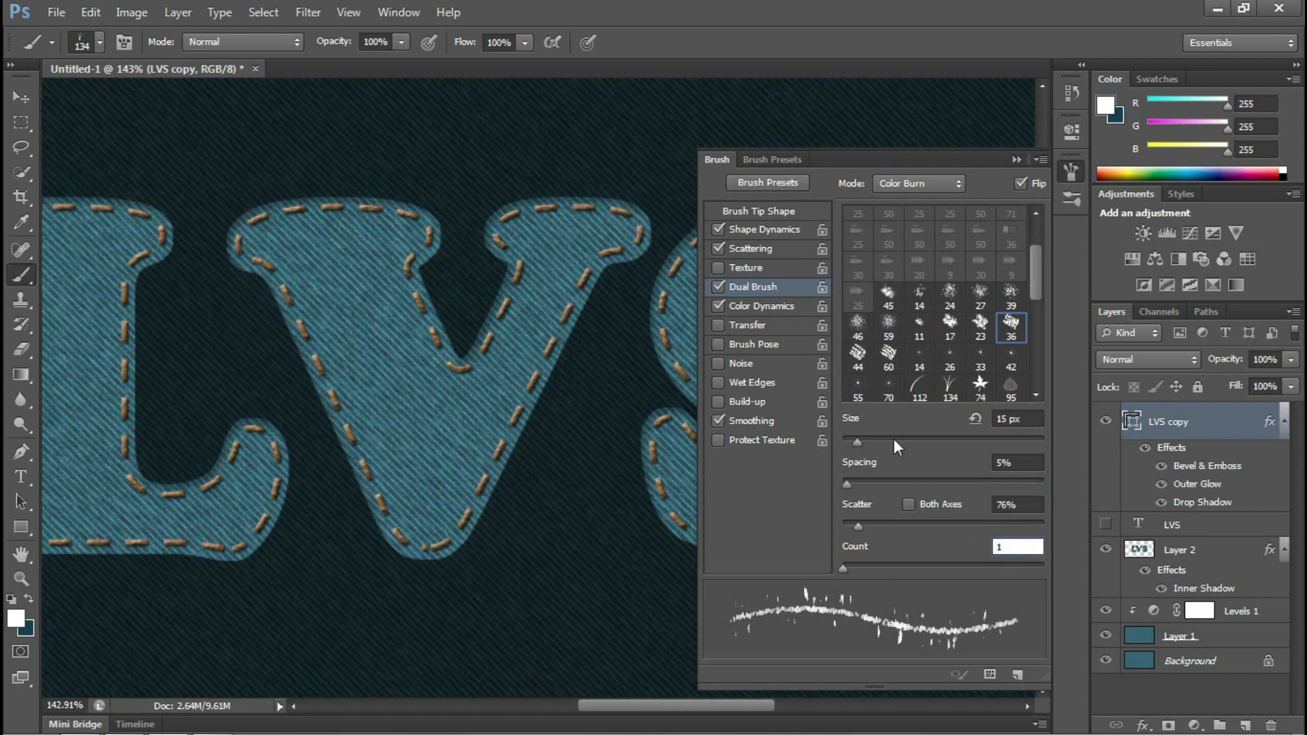
Check the Color Dynamics saturation and brightness jitter, then collapse the Brush panel
click(787, 308)
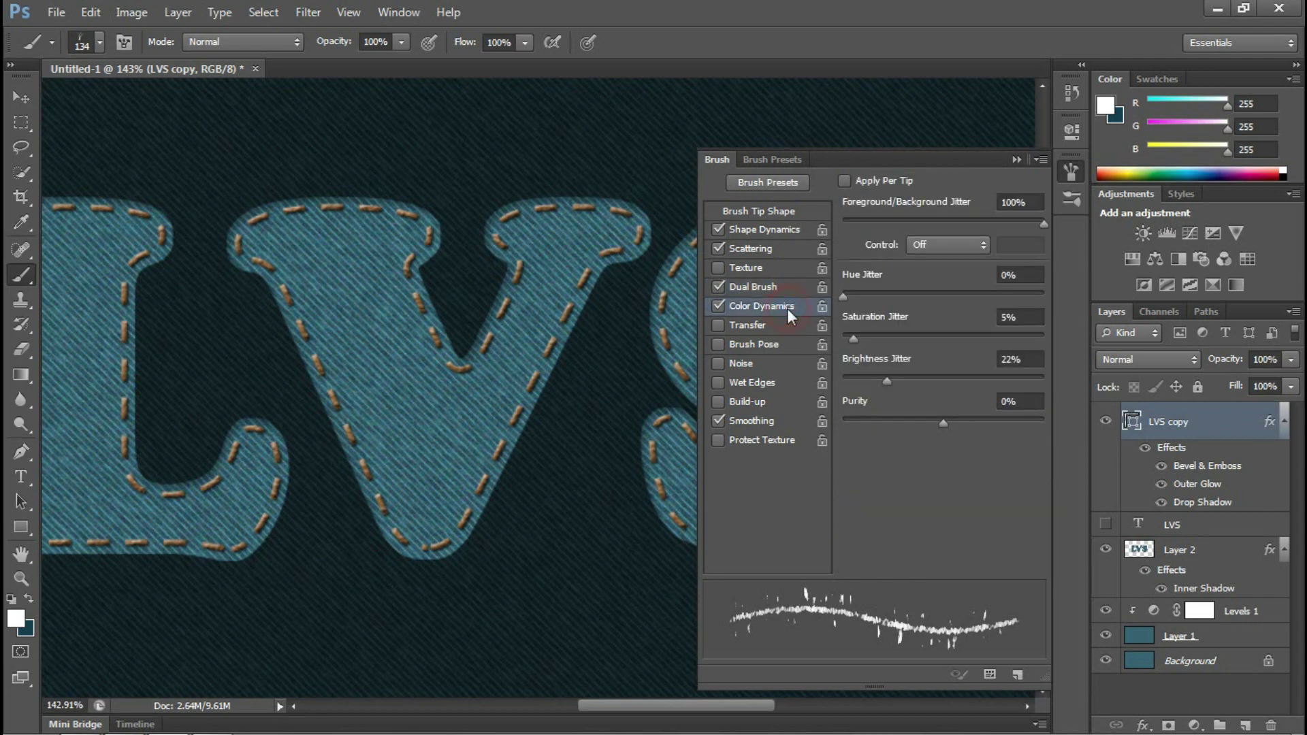
double_click(1014, 317)
double_click(1020, 360)
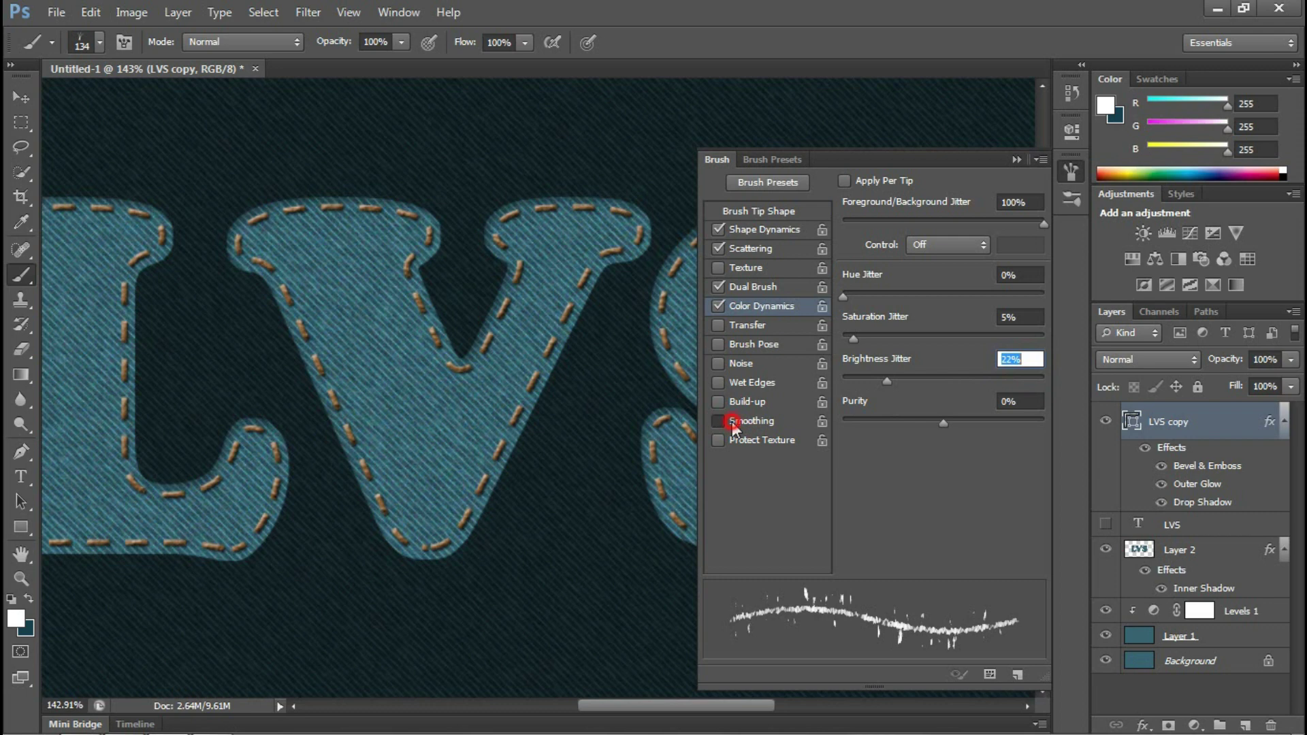
click(1015, 160)
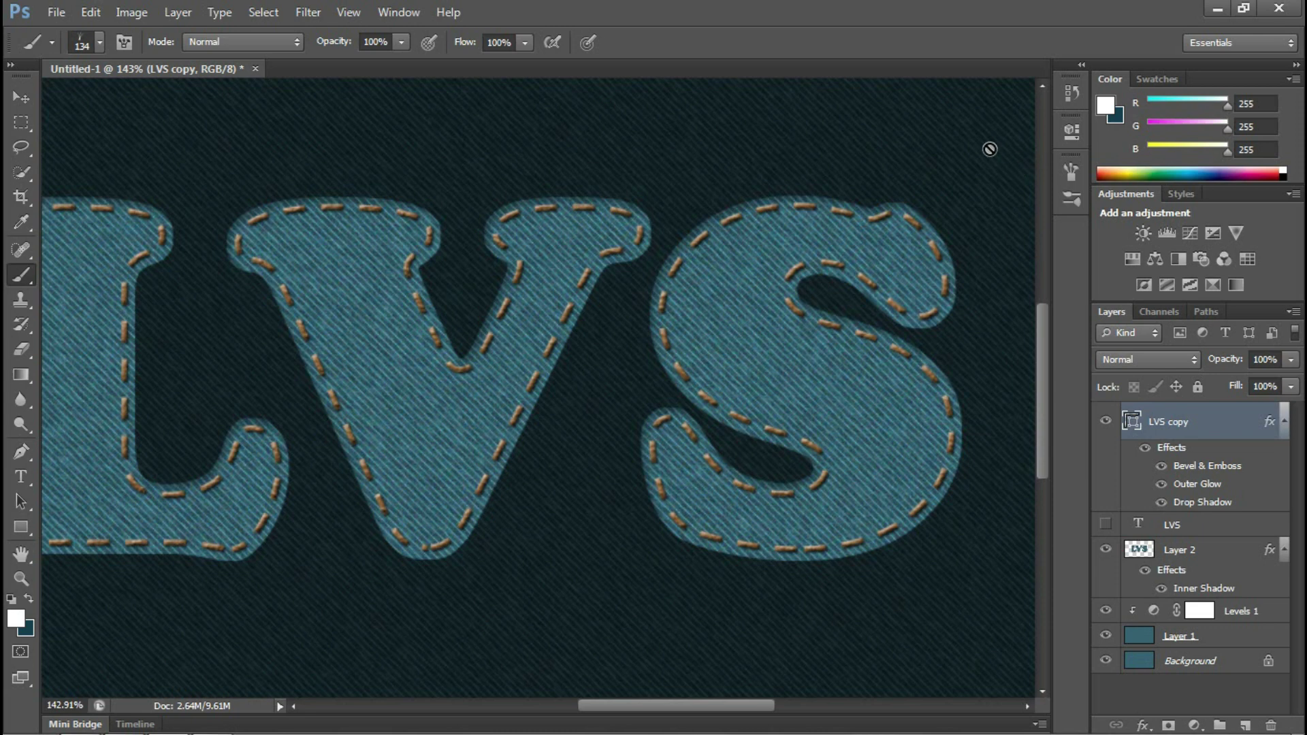
Create a work path from the LVS text layer's letter outlines
click(1199, 533)
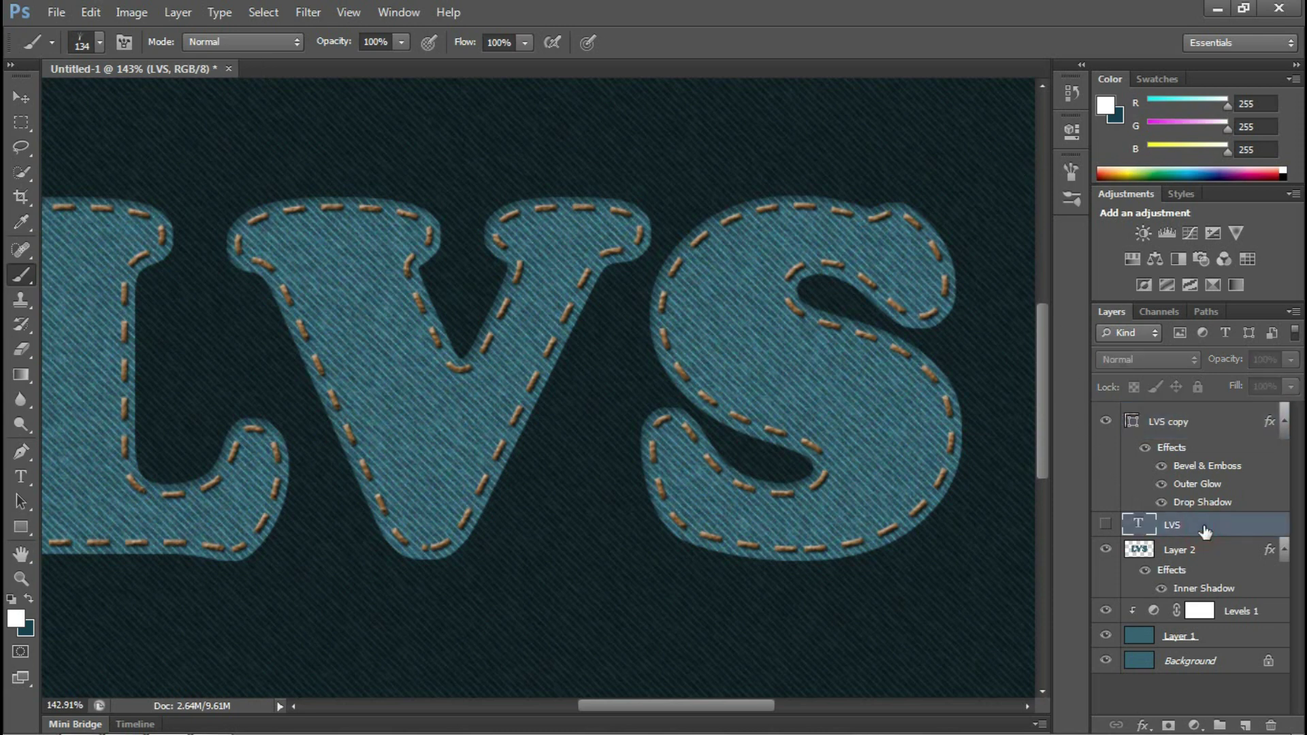
right_click(1205, 534)
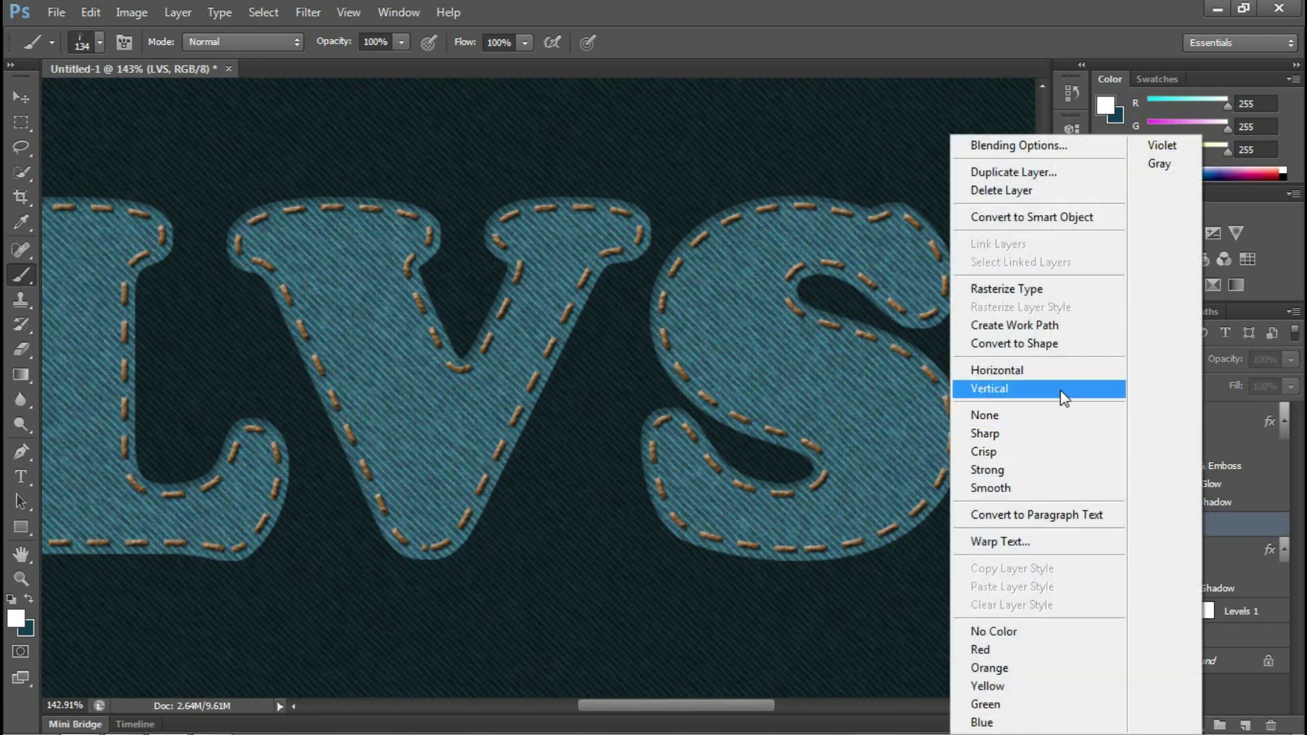
click(1062, 331)
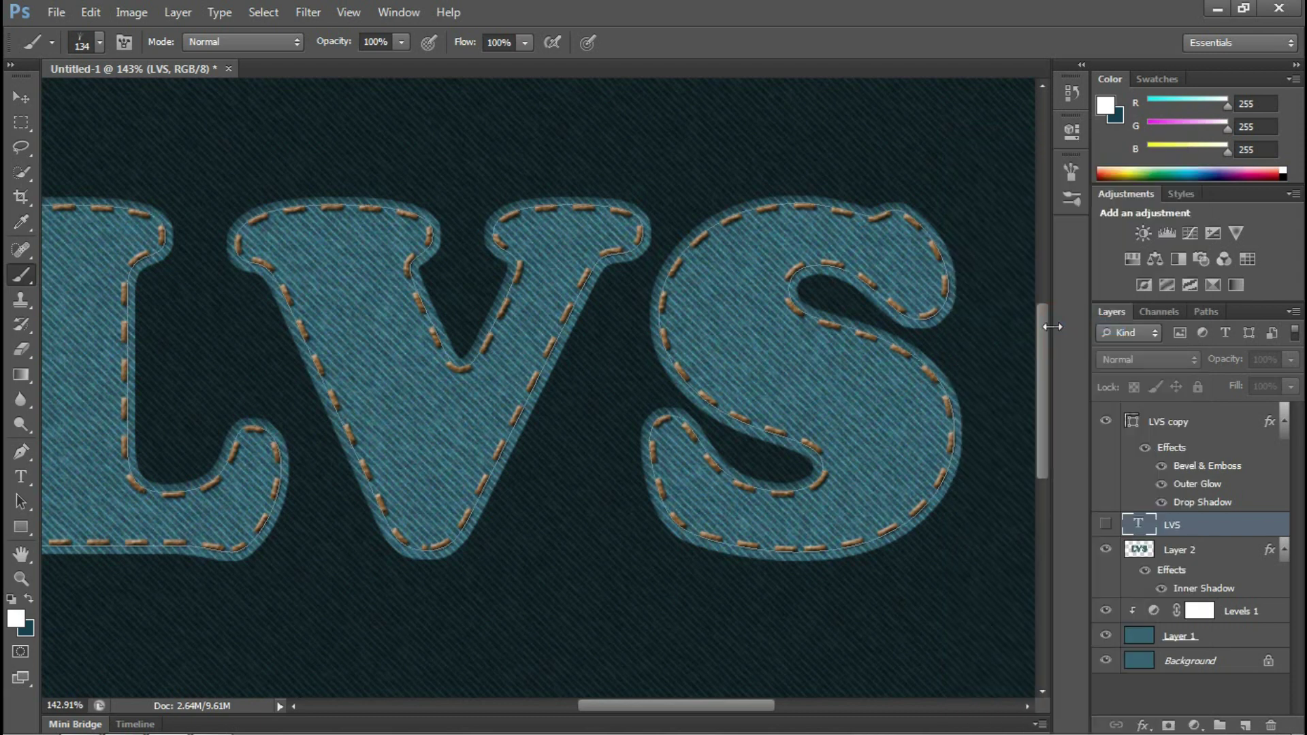
Set the foreground colour to #5a8091 and the background colour to #091f30
click(15, 620)
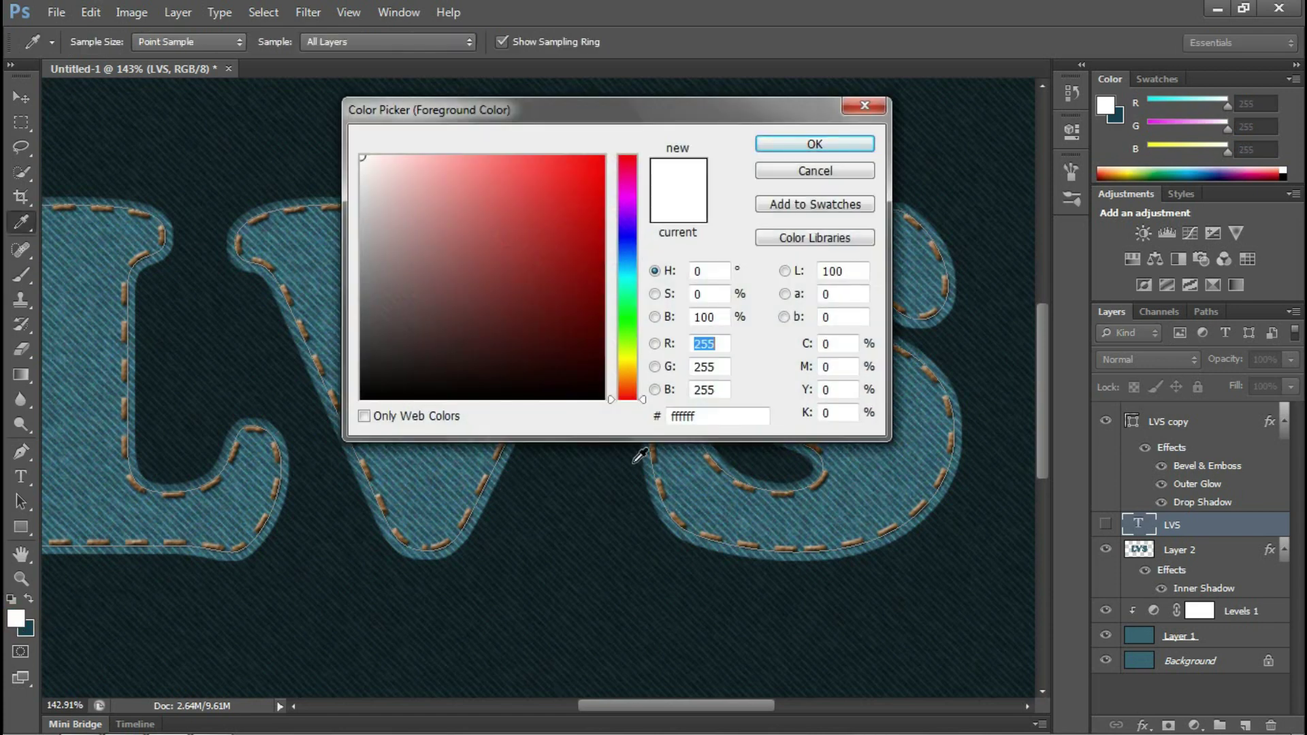
double_click(718, 420)
text(5a8091)
click(782, 143)
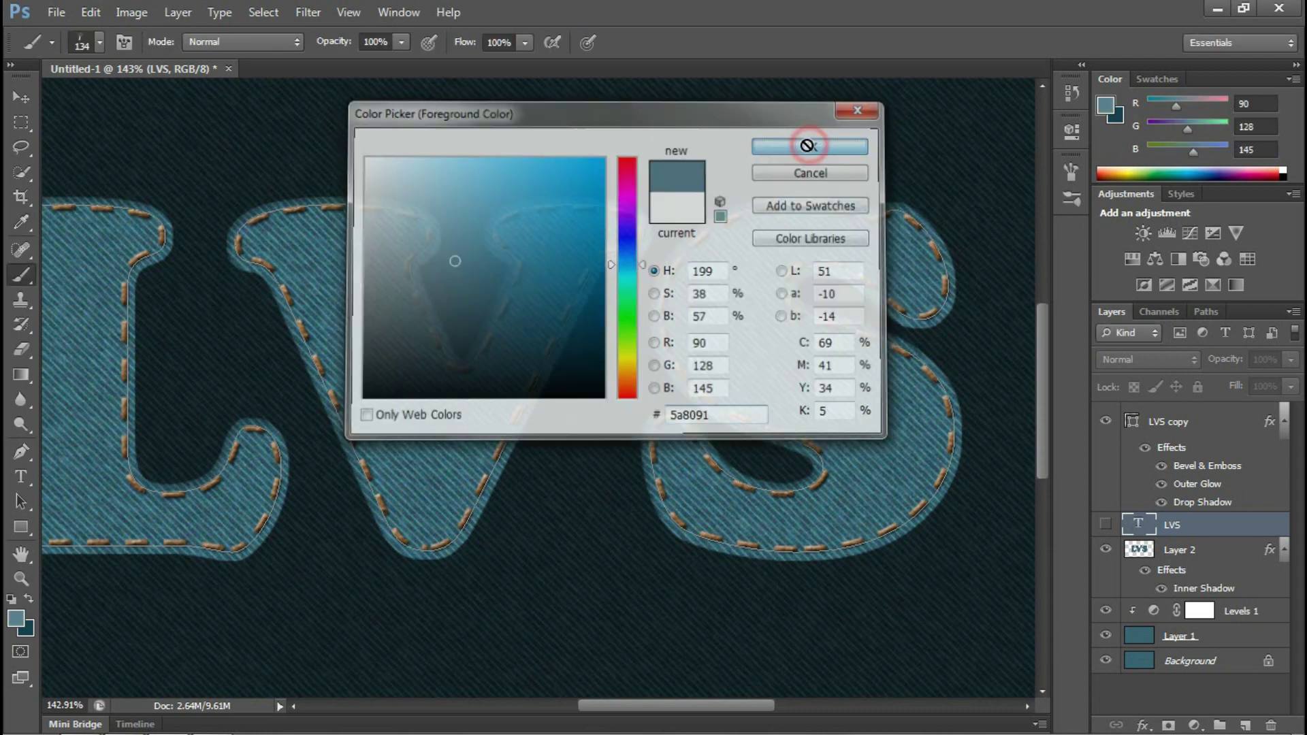
click(29, 630)
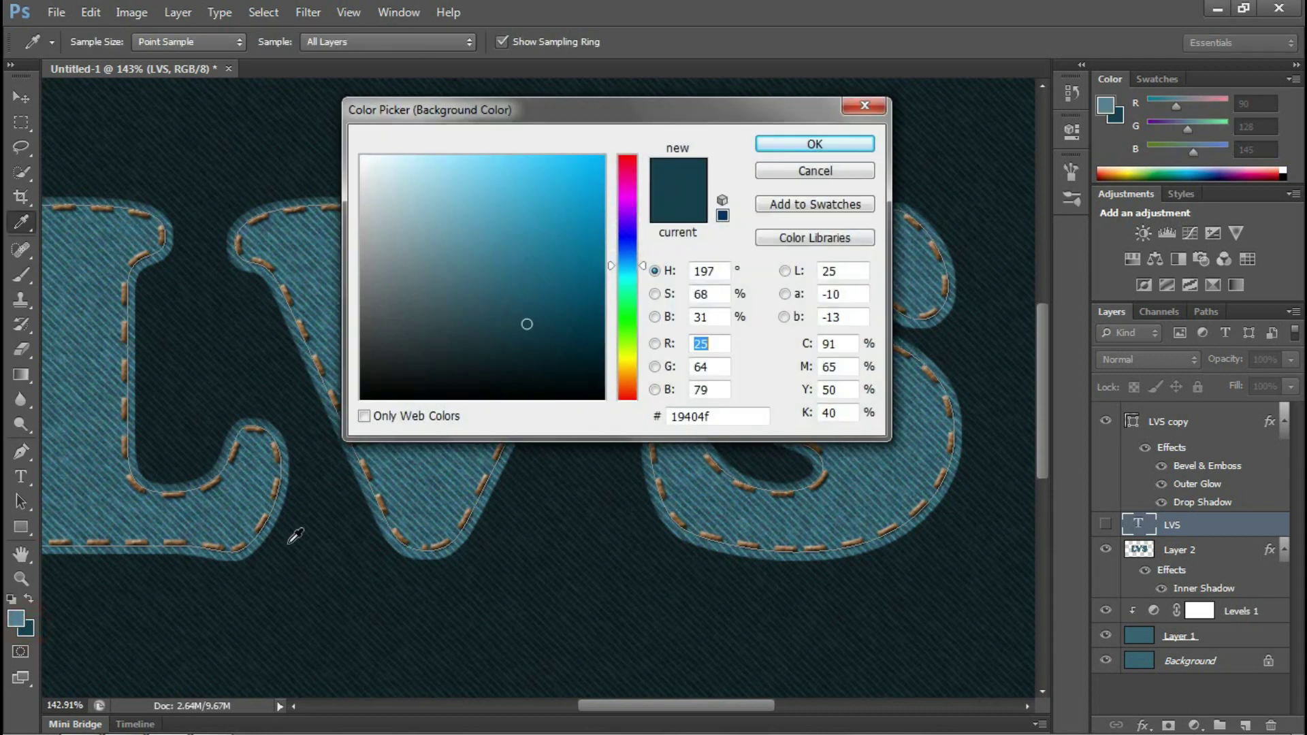
double_click(733, 415)
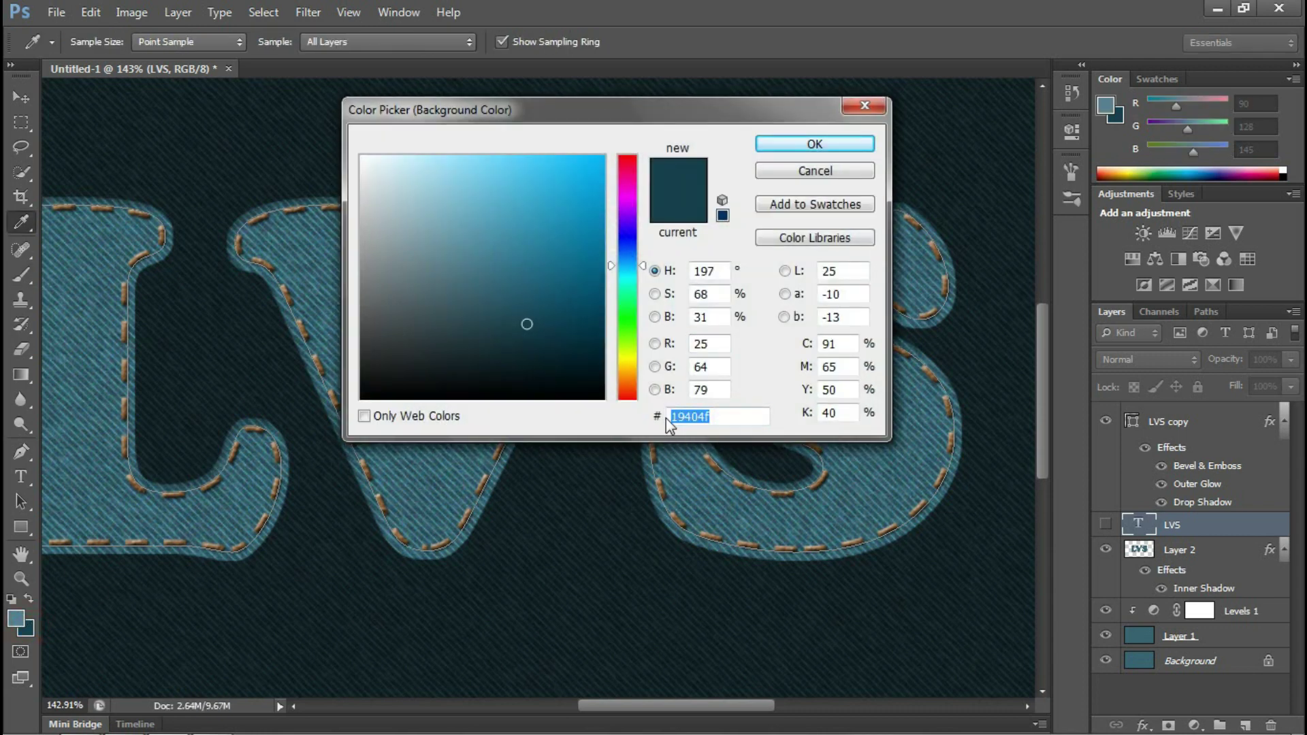
text(091f30)
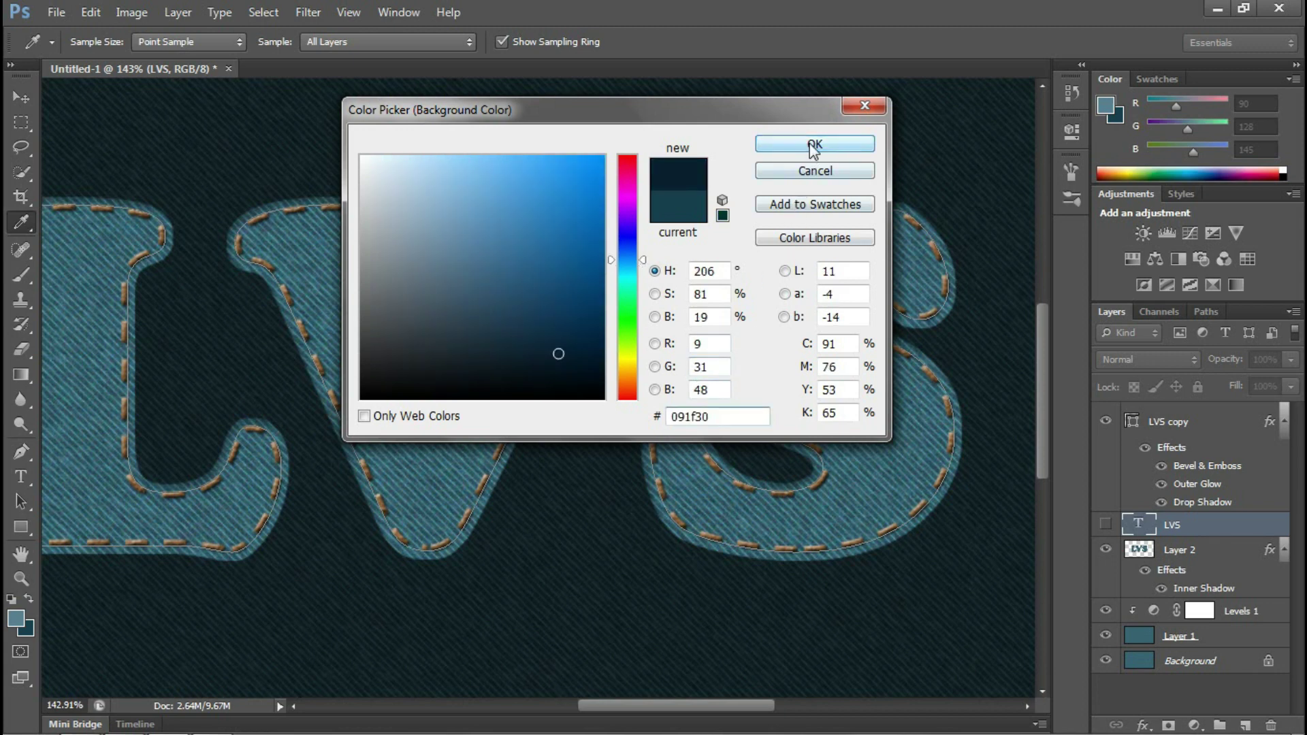
click(814, 145)
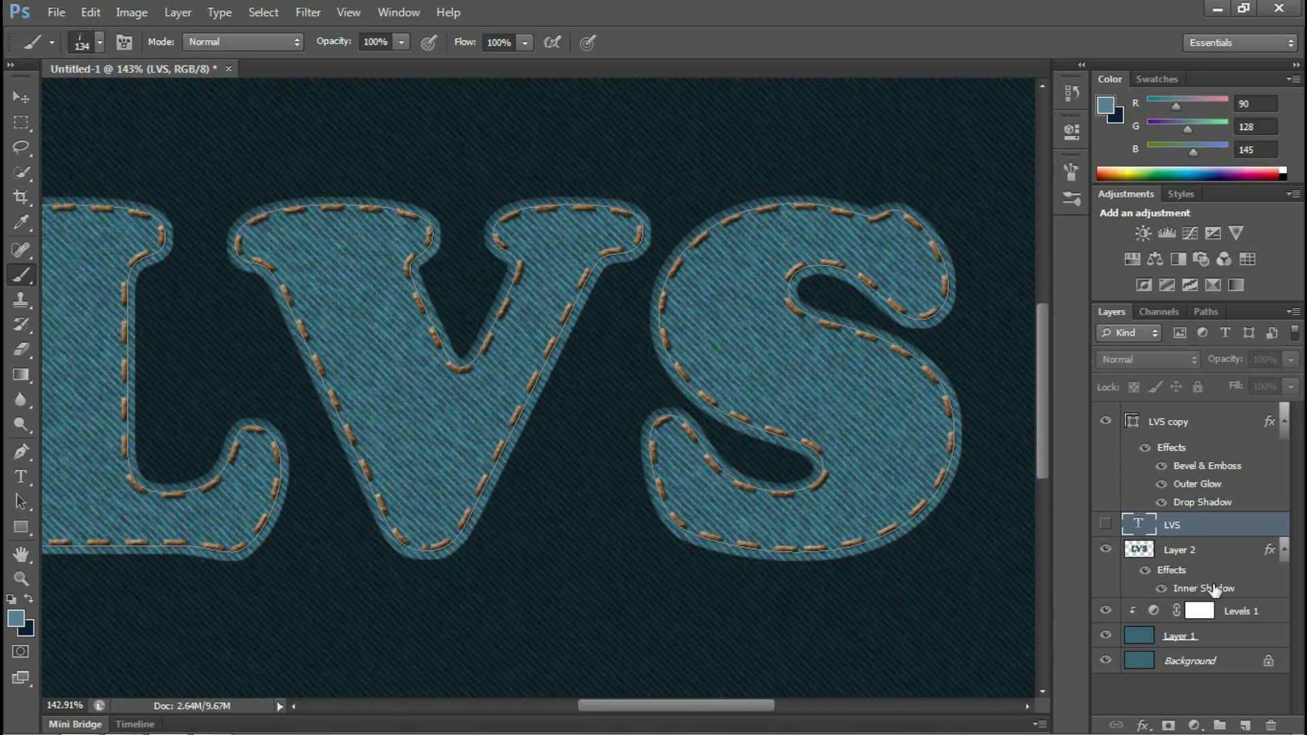
Add Layer 3 above Levels 1 and stroke the LVS work path onto it with the Brush
click(1249, 609)
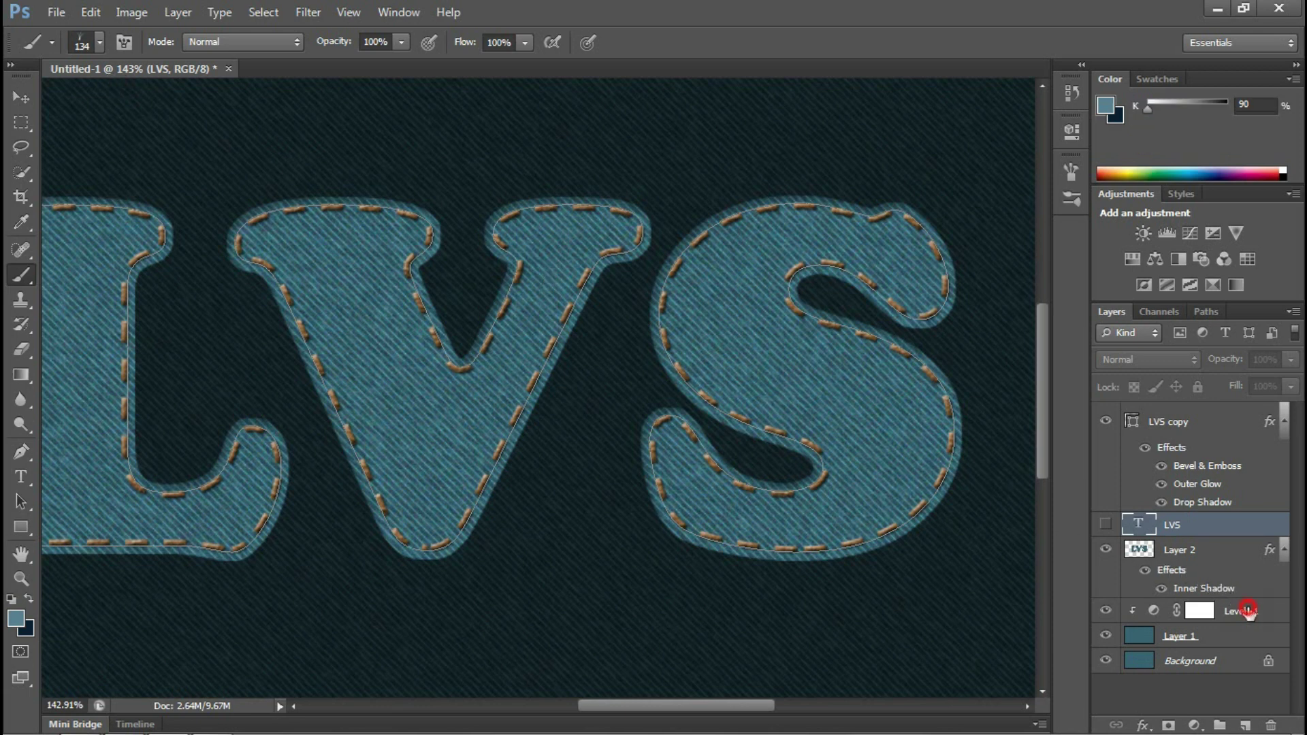
click(1243, 725)
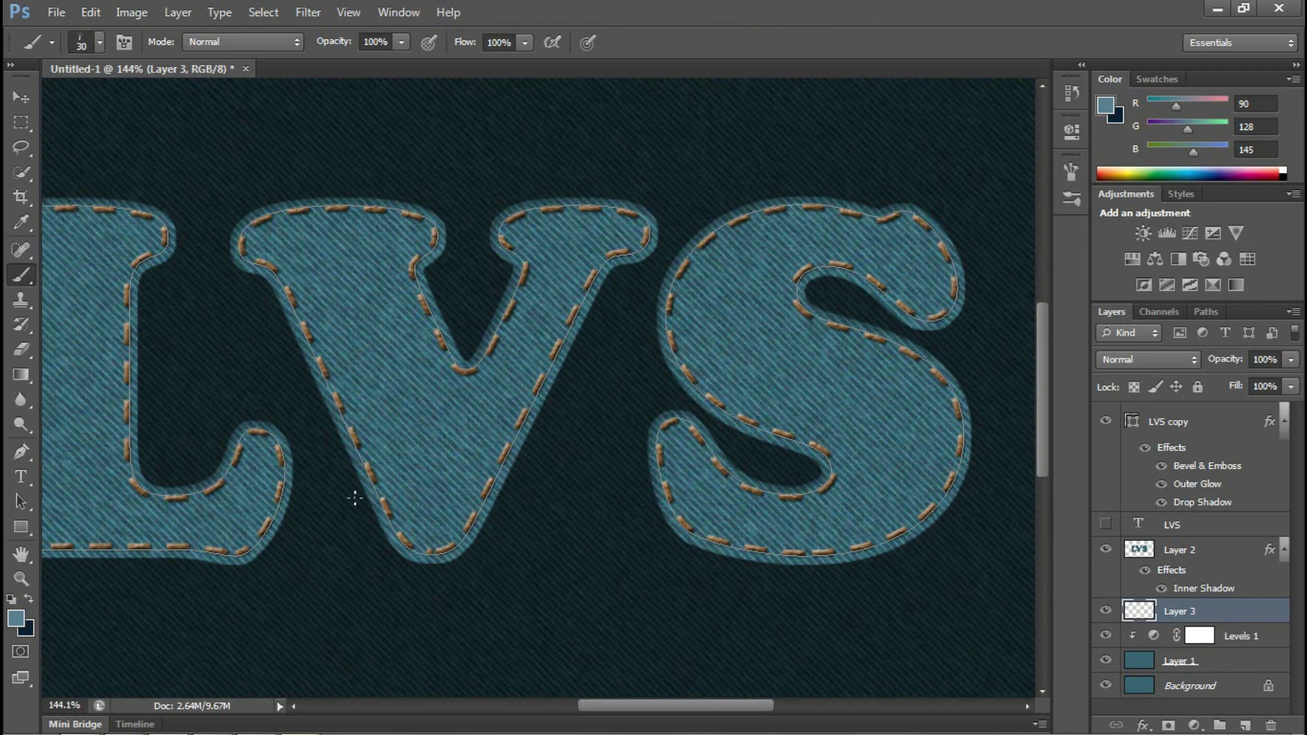
click(20, 458)
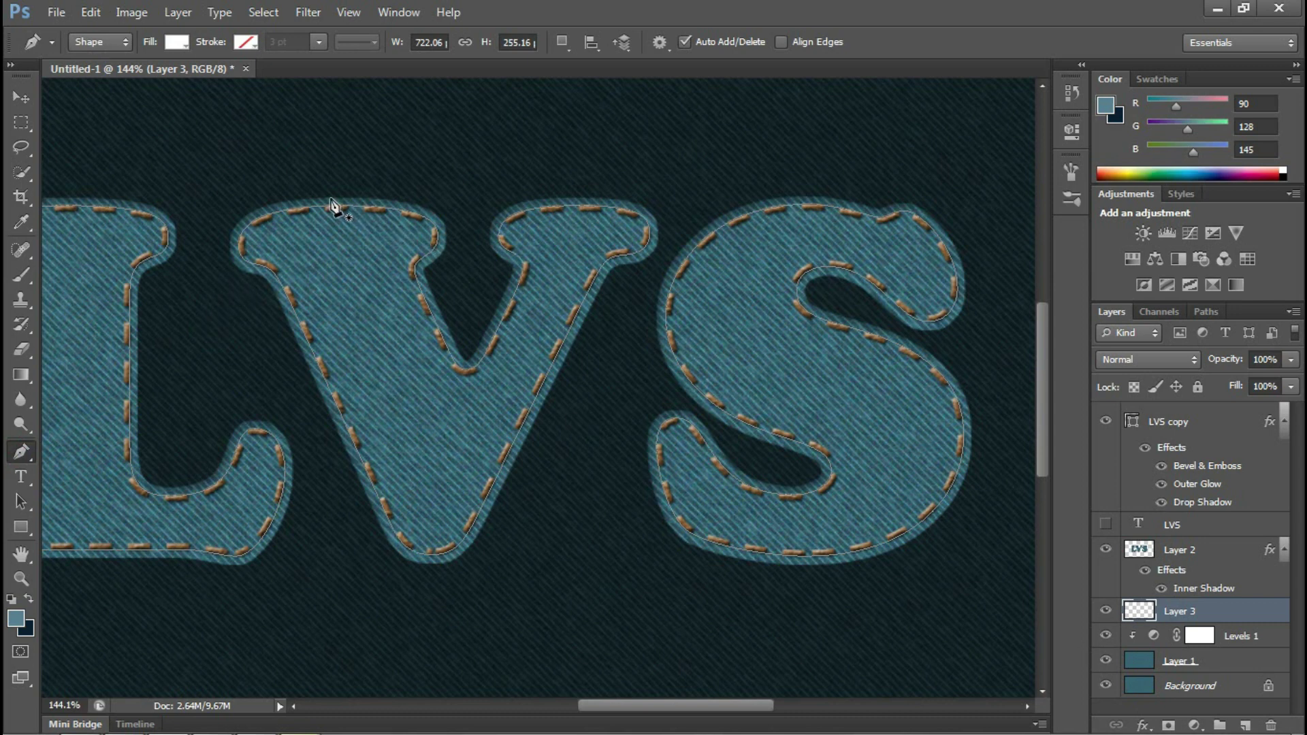
right_click(253, 223)
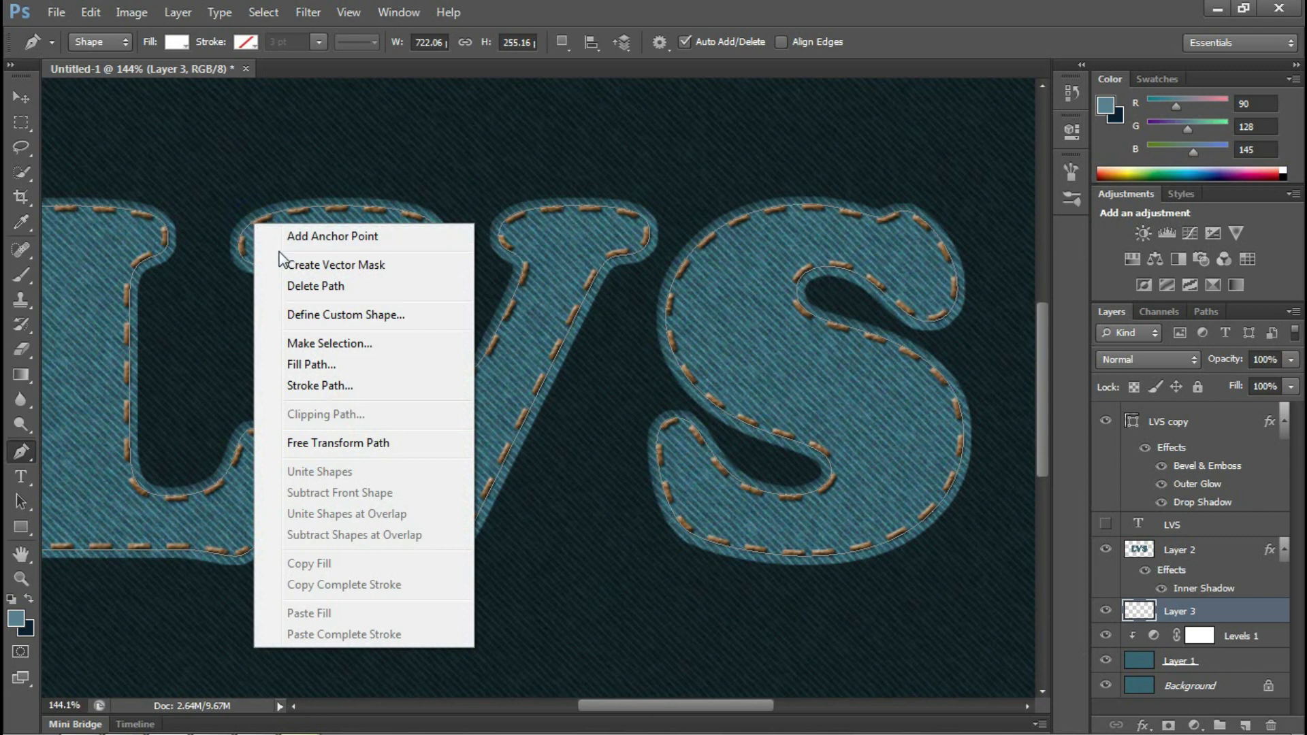
click(361, 385)
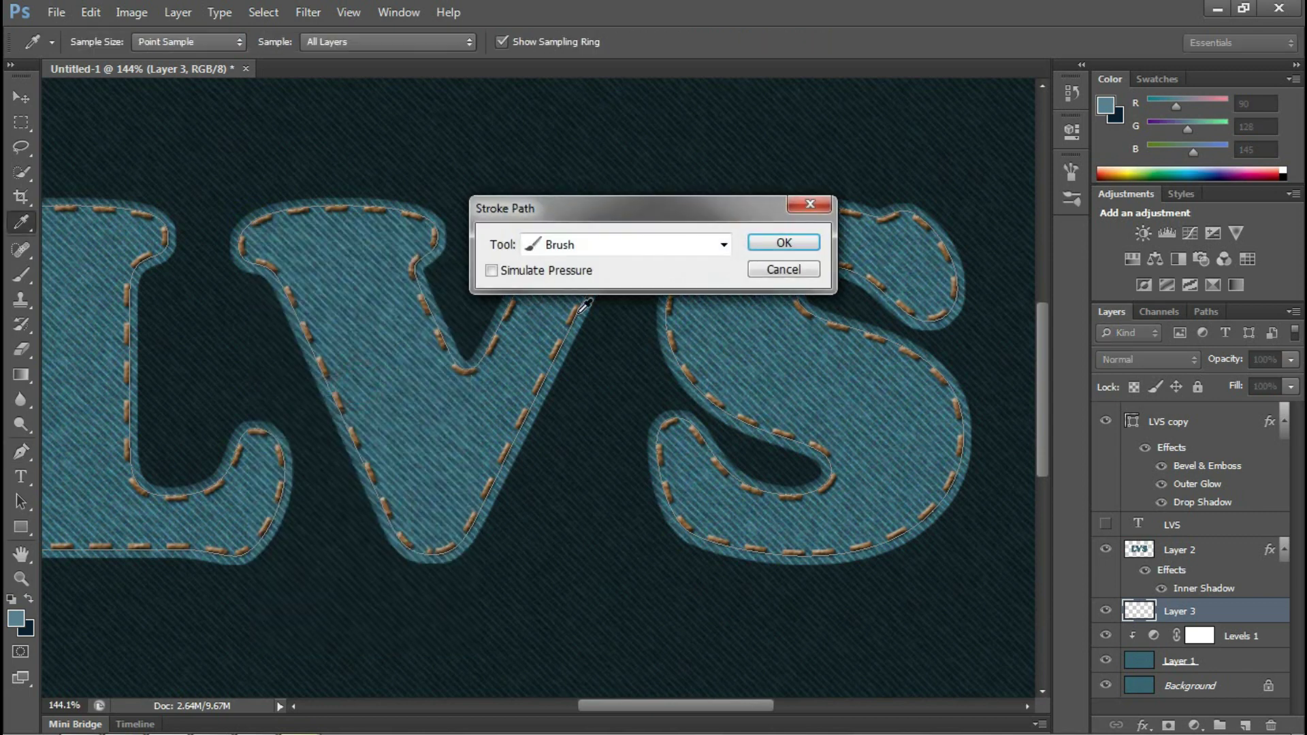
click(764, 243)
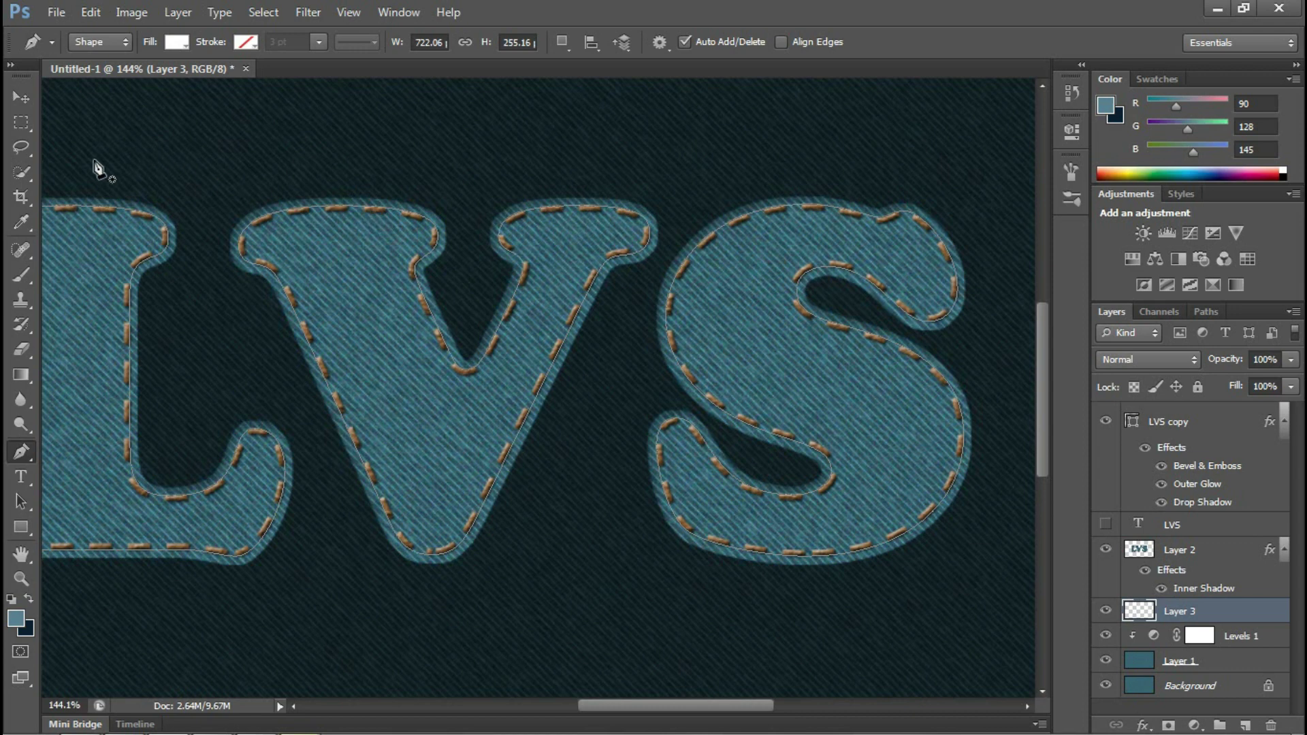
click(22, 277)
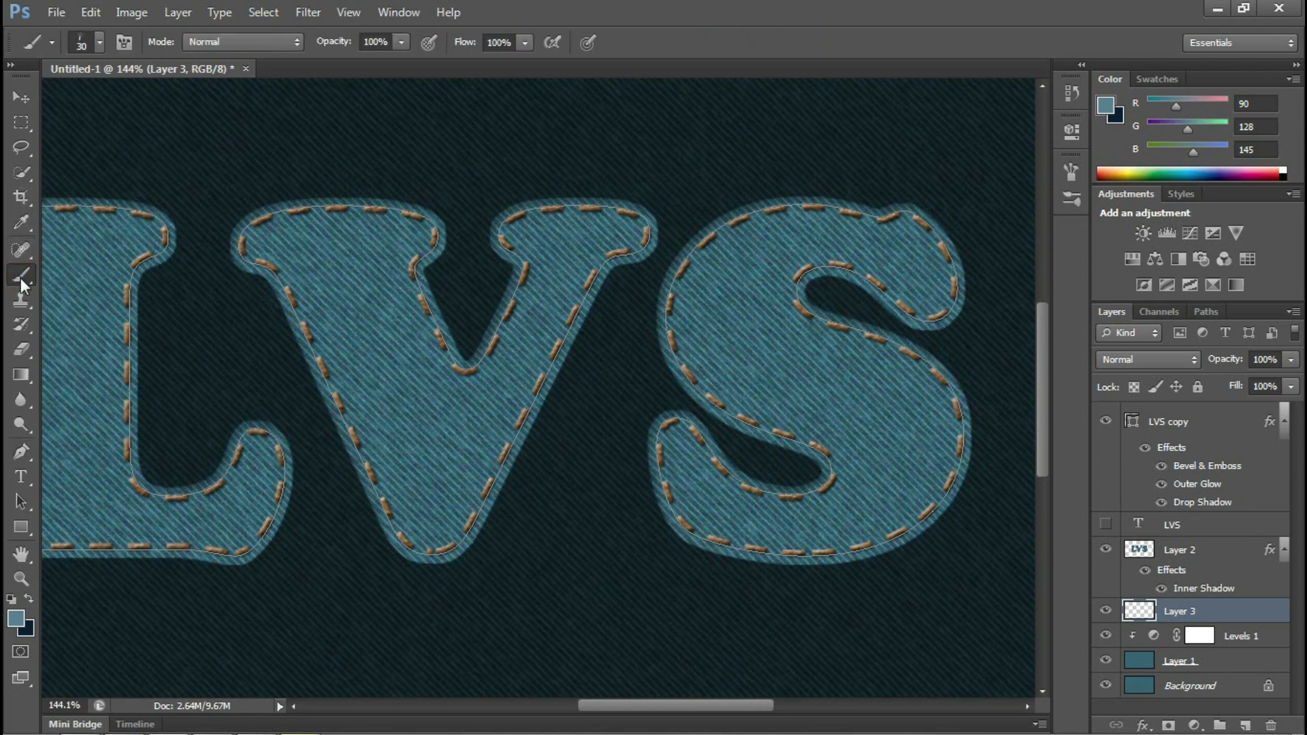
Change the Dual Brush size to 45 px and collapse the Brush panel
click(124, 42)
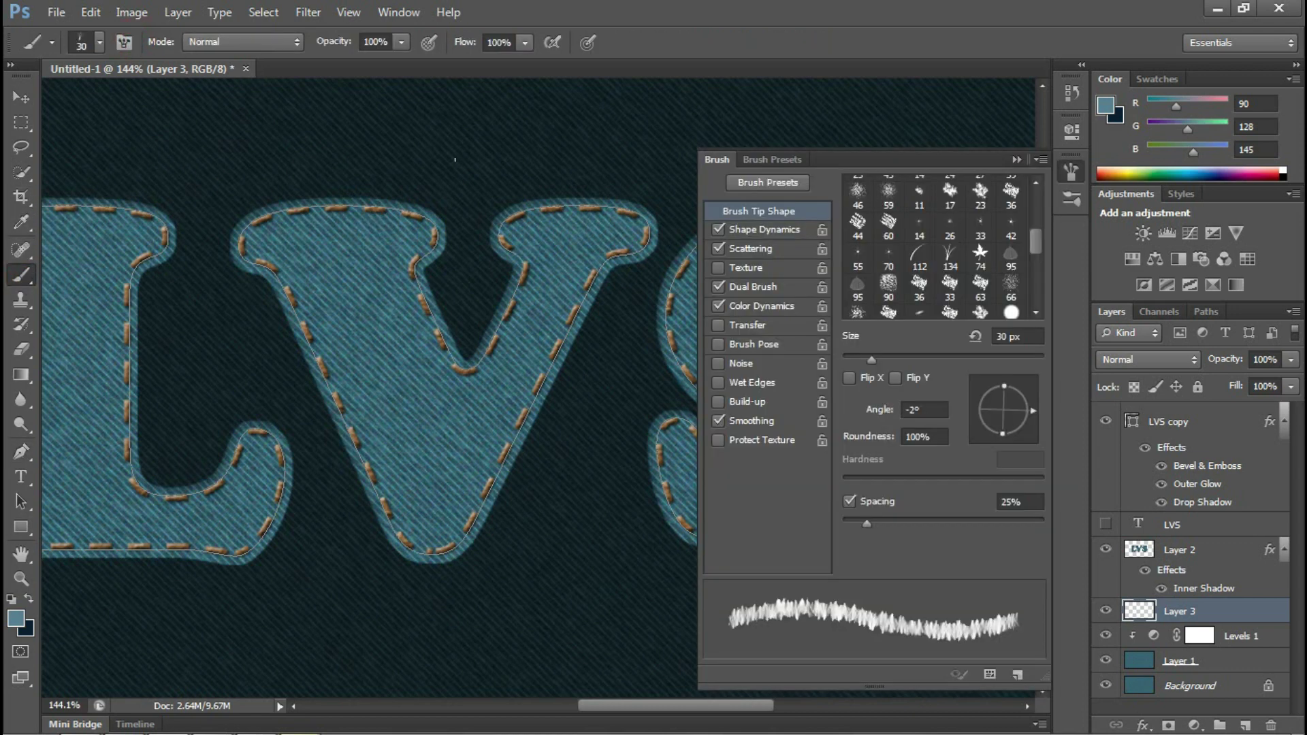
click(775, 288)
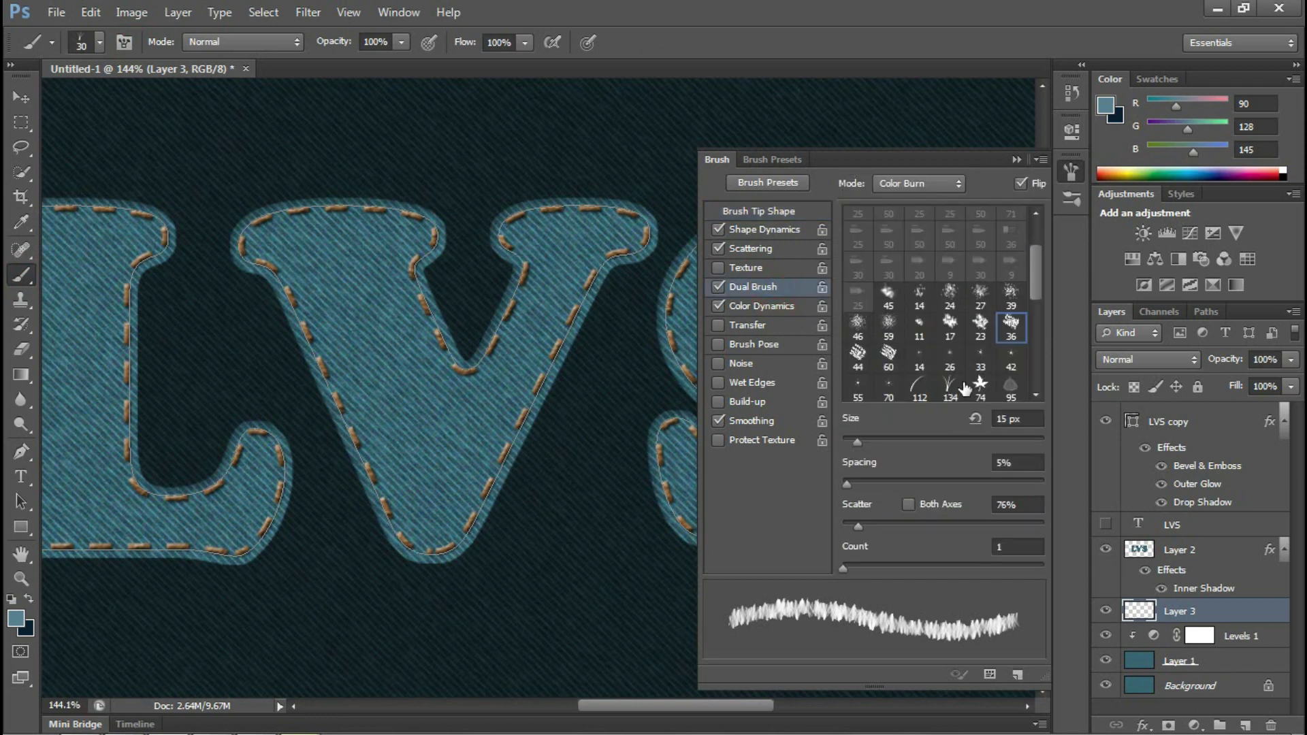
drag(1008, 421, 996, 420)
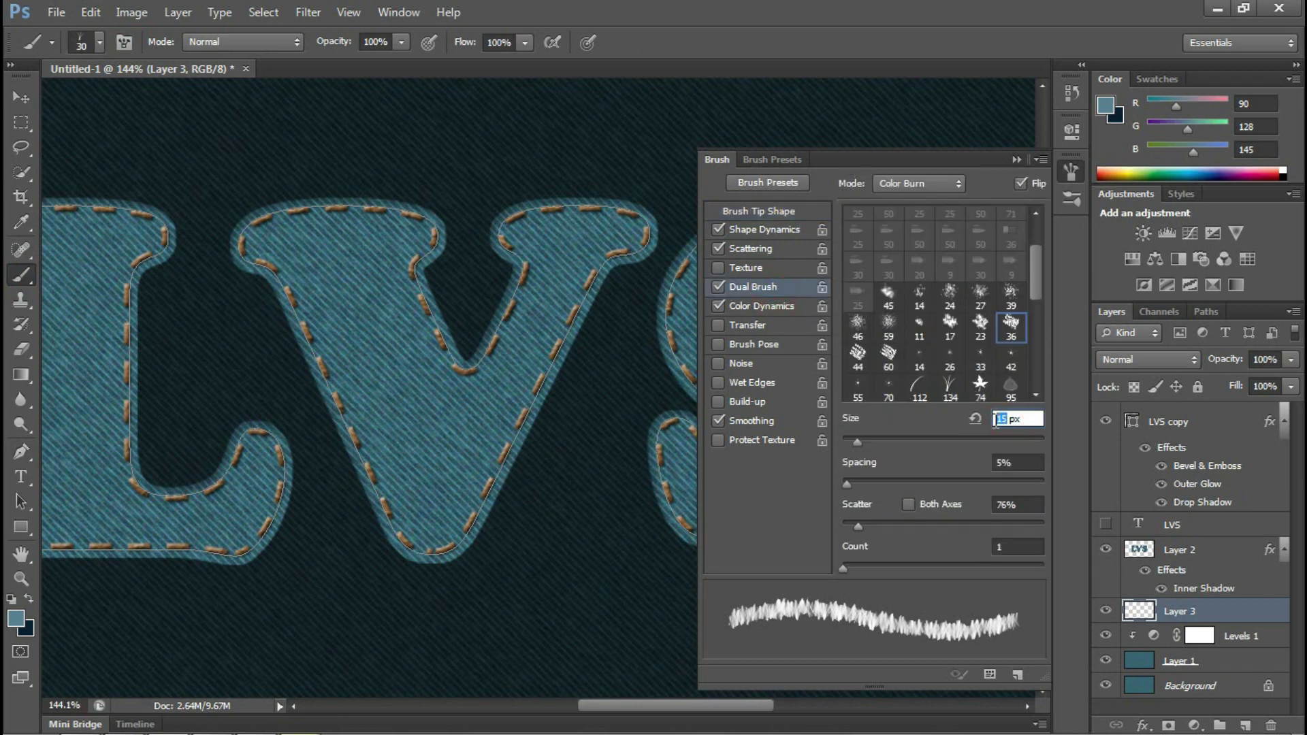
text(45)
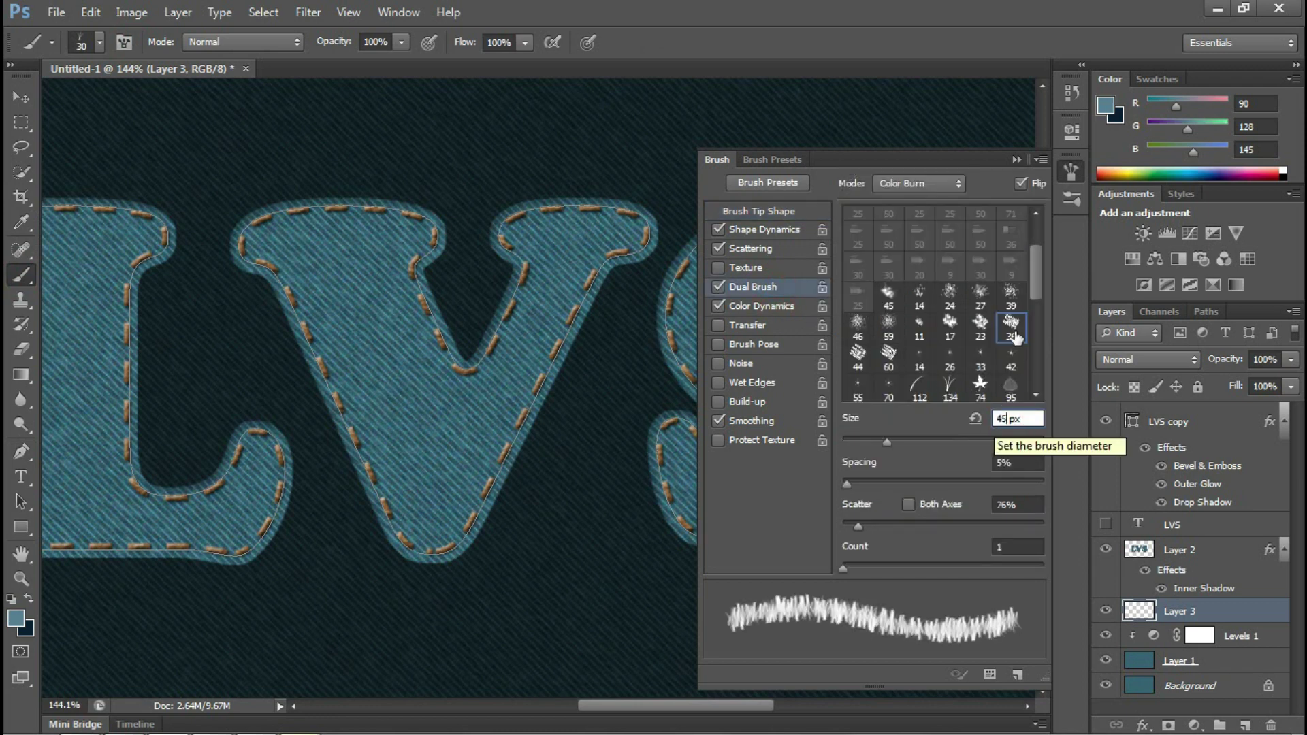
click(1016, 160)
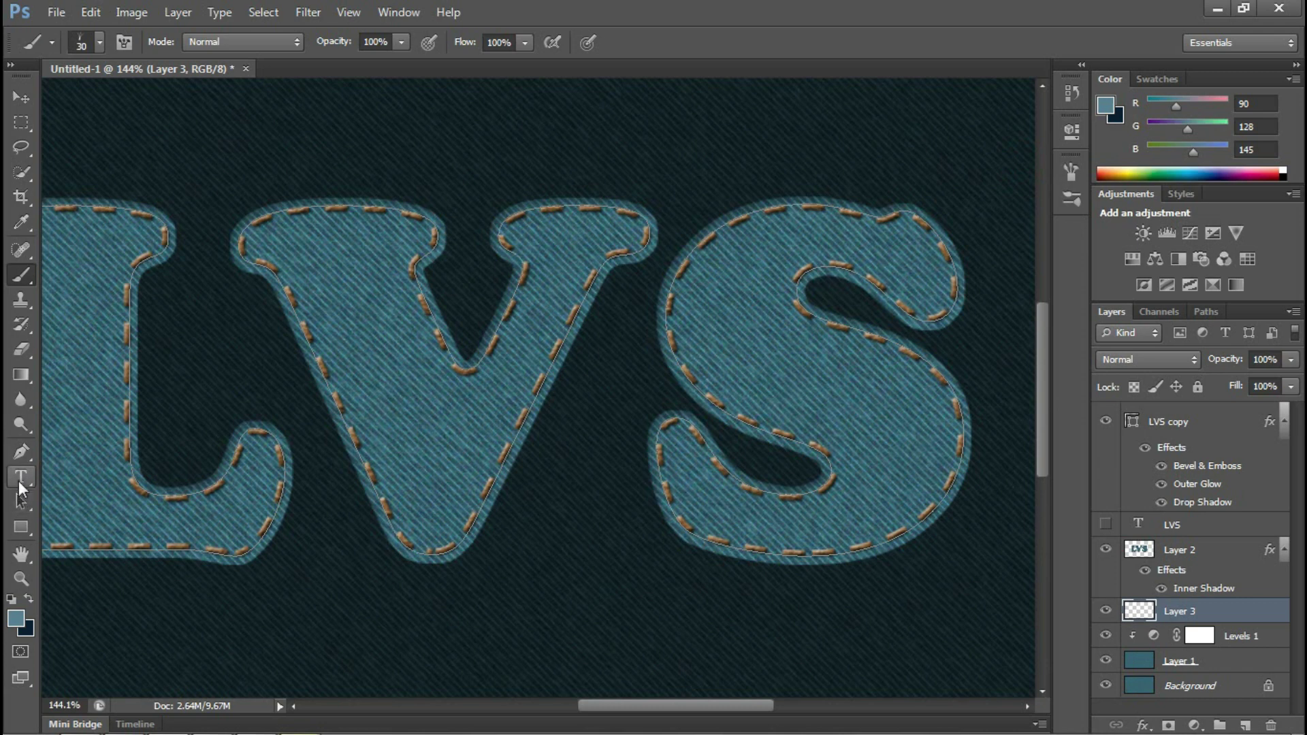
Stroke the LVS letter path twice with the Brush to fray the letter edges
click(20, 451)
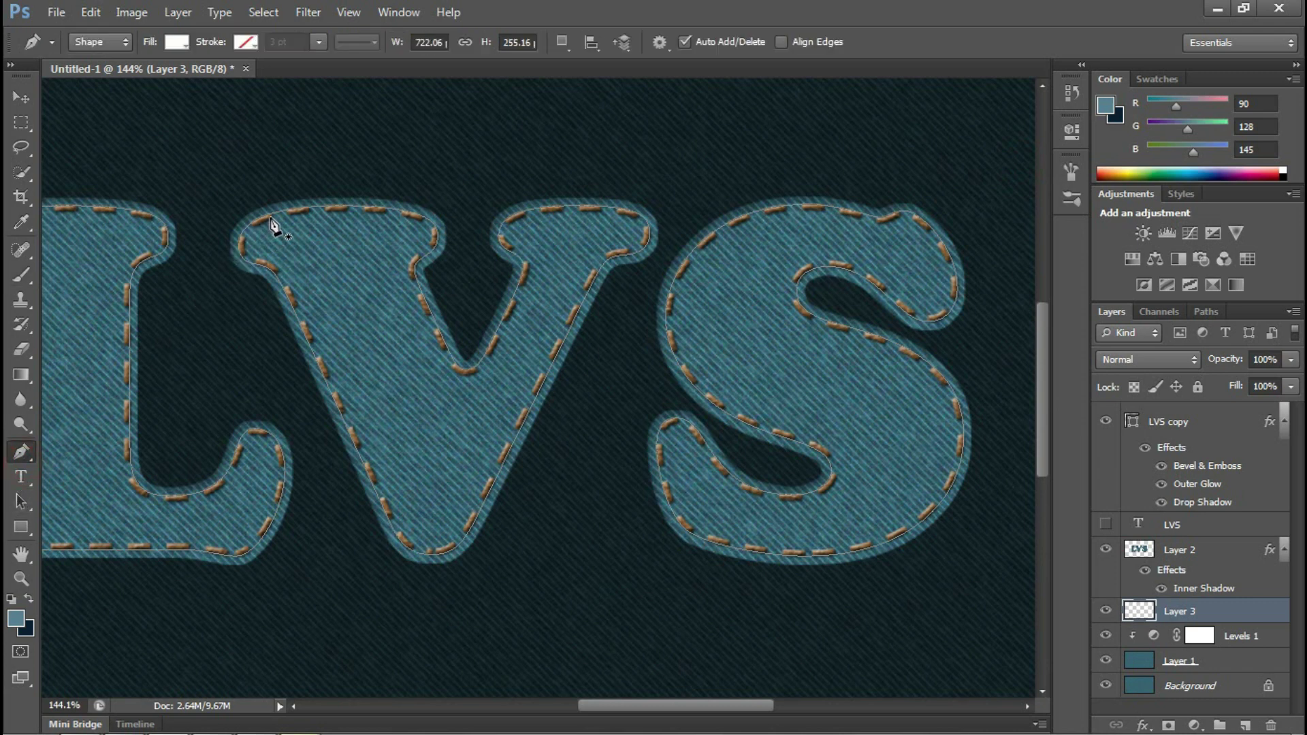
right_click(270, 219)
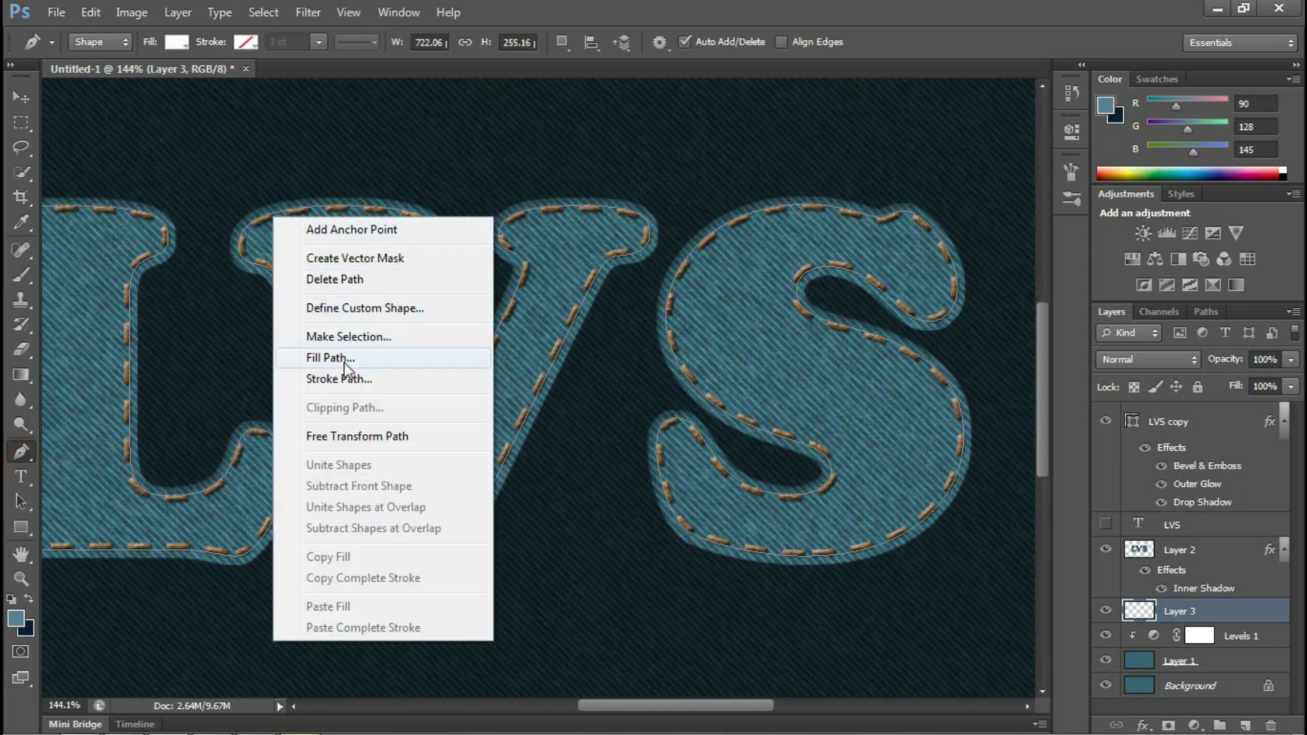
click(340, 379)
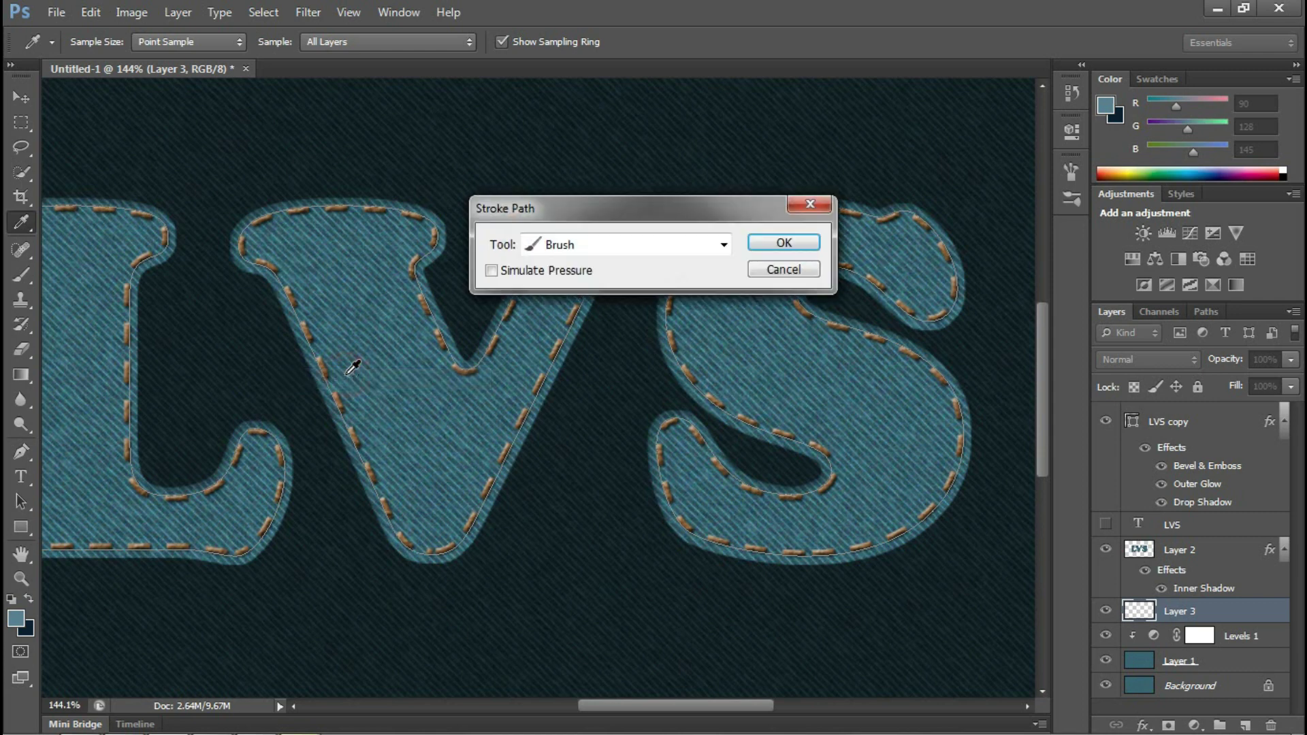
click(766, 246)
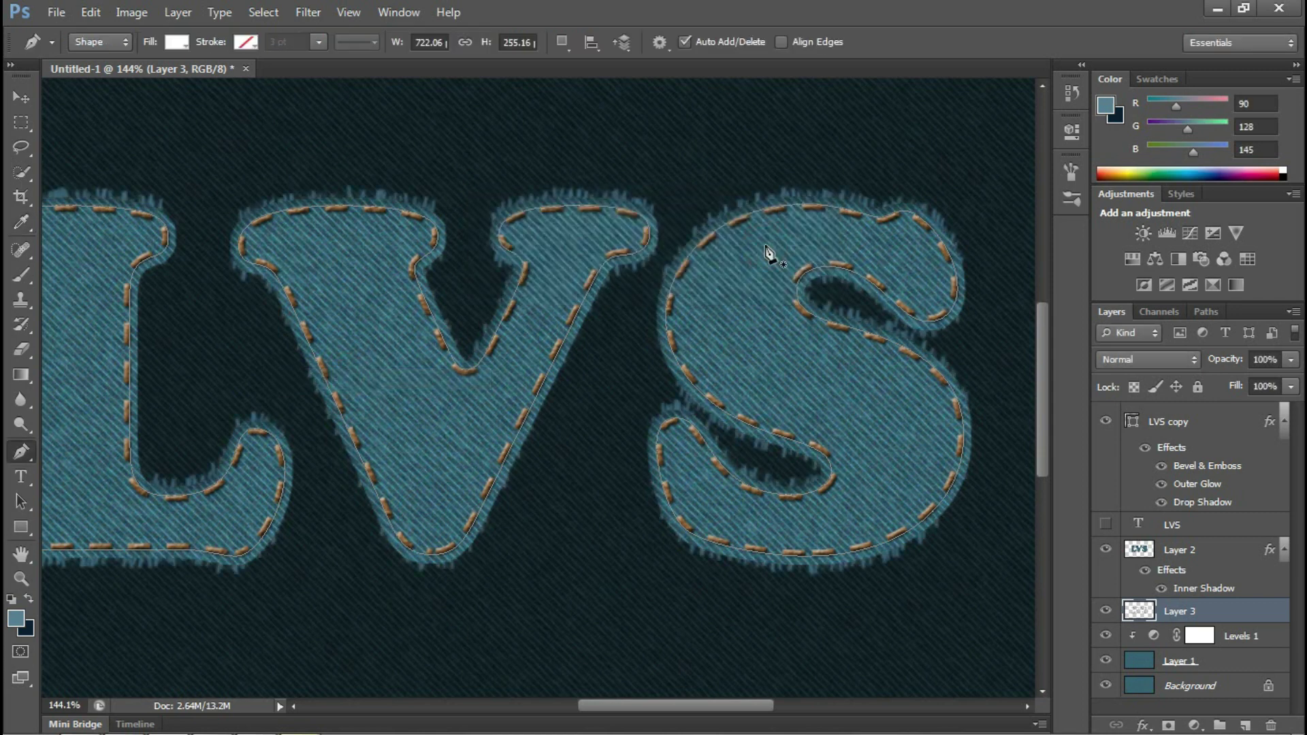
right_click(317, 211)
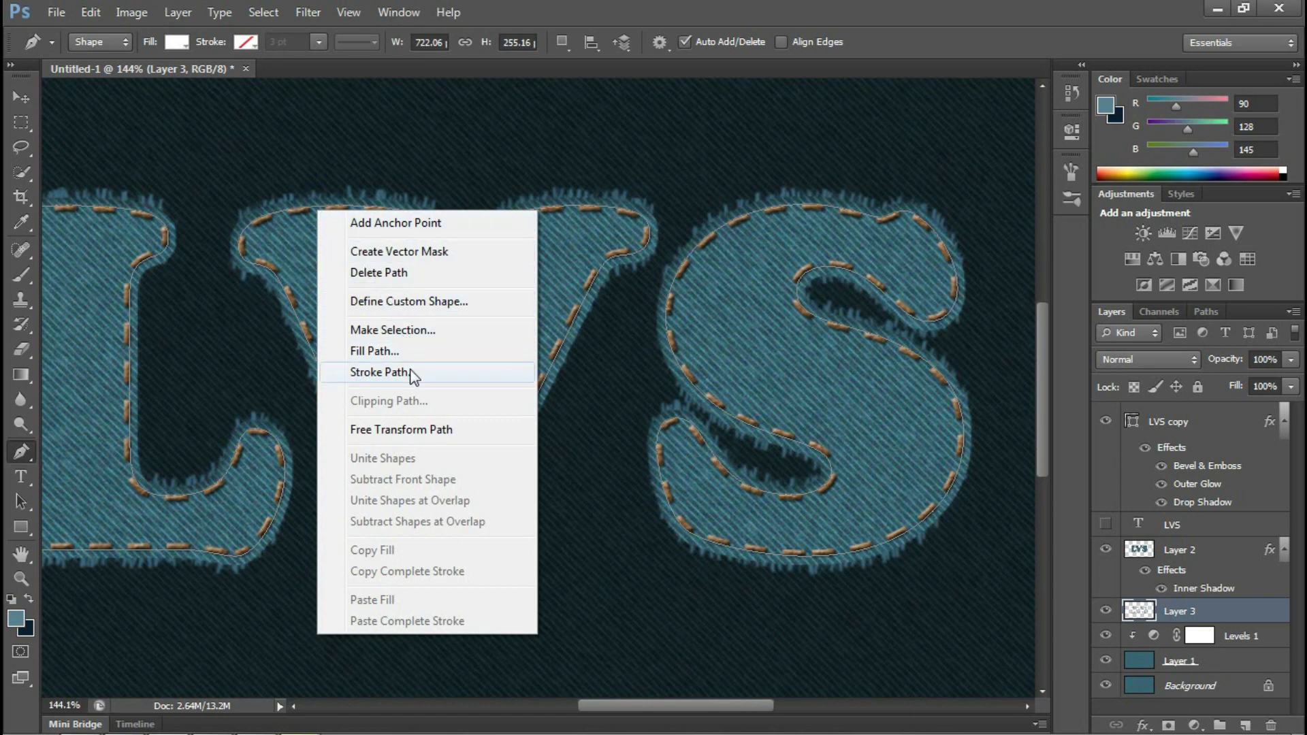
click(412, 373)
click(770, 242)
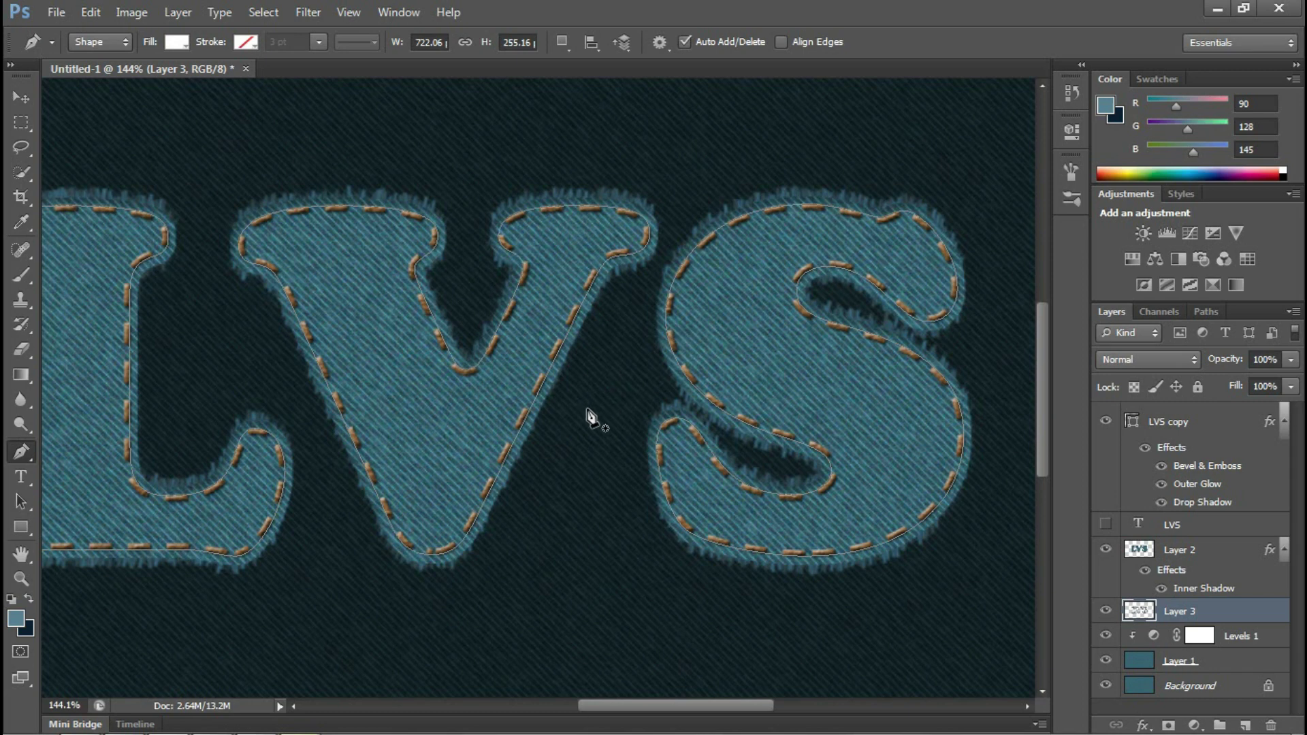
Deselect the work path, return to the Layers panel and zoom out to the whole text
click(1204, 313)
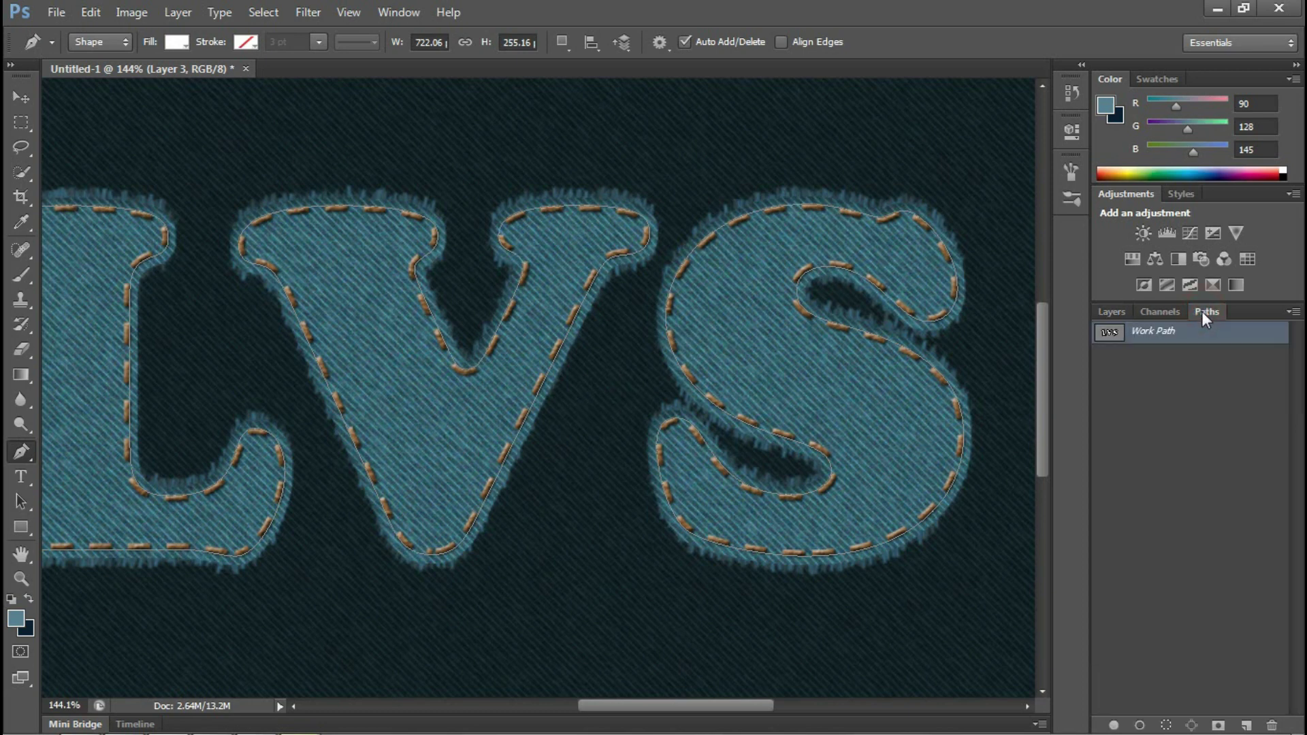
click(1184, 402)
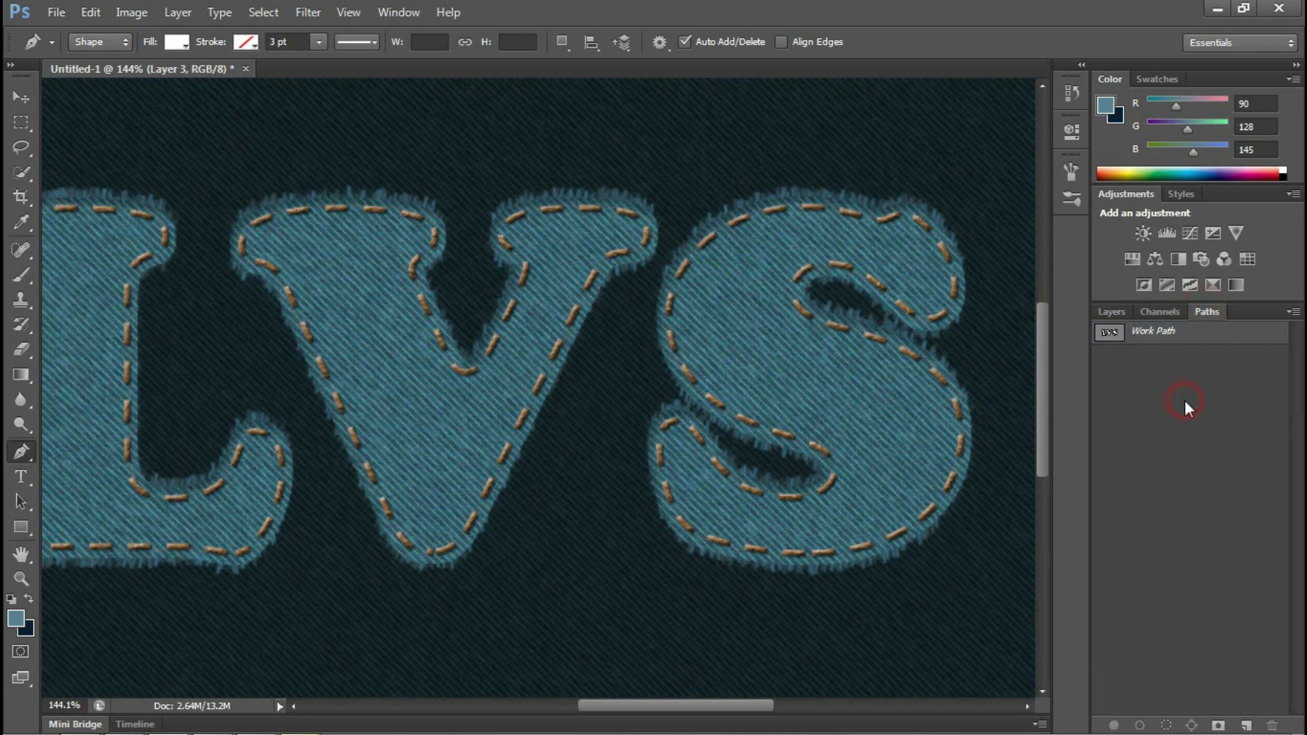
click(1113, 313)
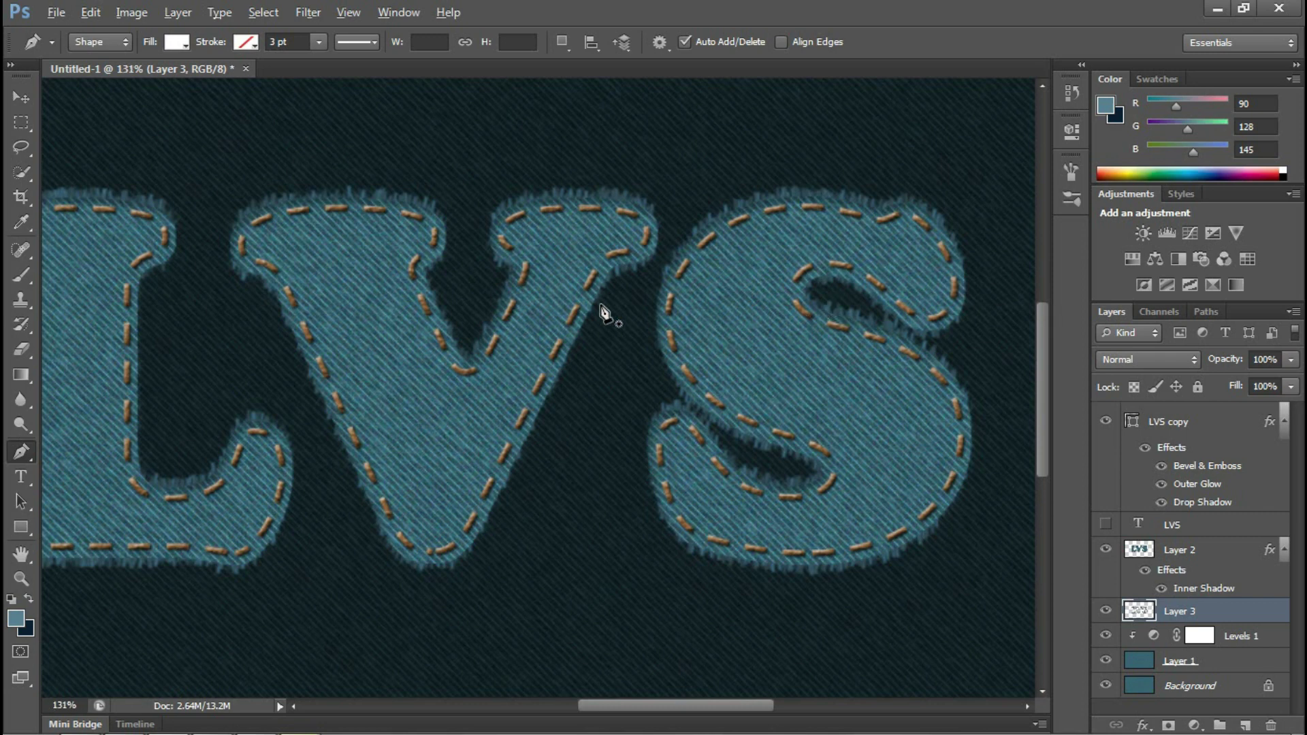
scroll(605, 313, down, 3)
key(alt)
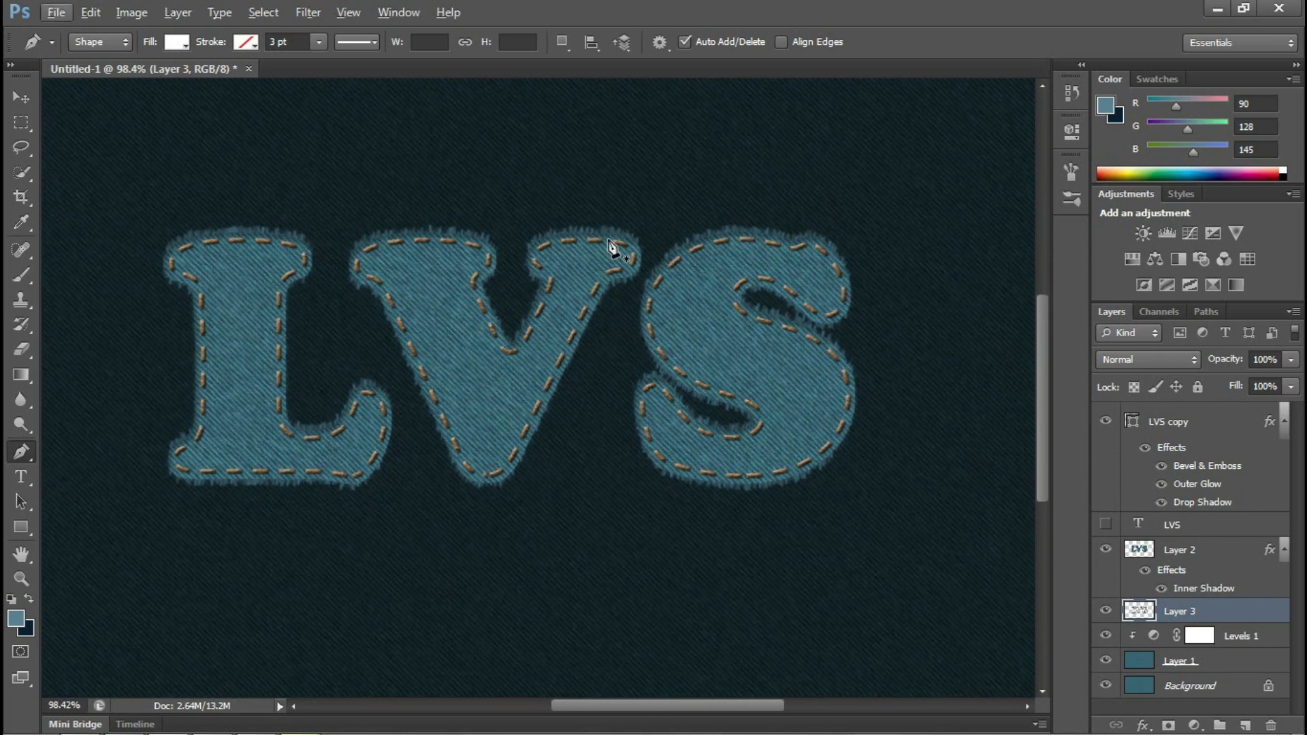
key(alt)
Add a Hue/Saturation layer clipped to Layer 2 with Hue +13 and Lightness -23
click(1207, 551)
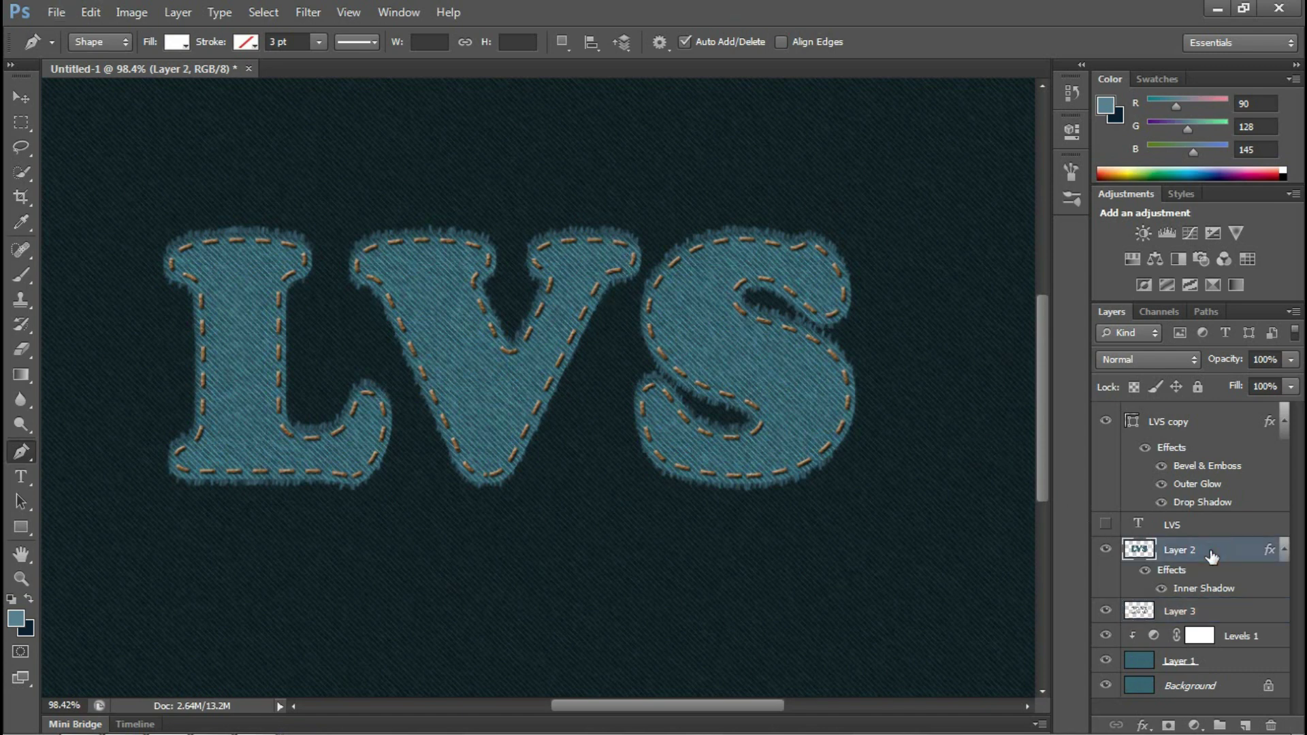
click(1195, 725)
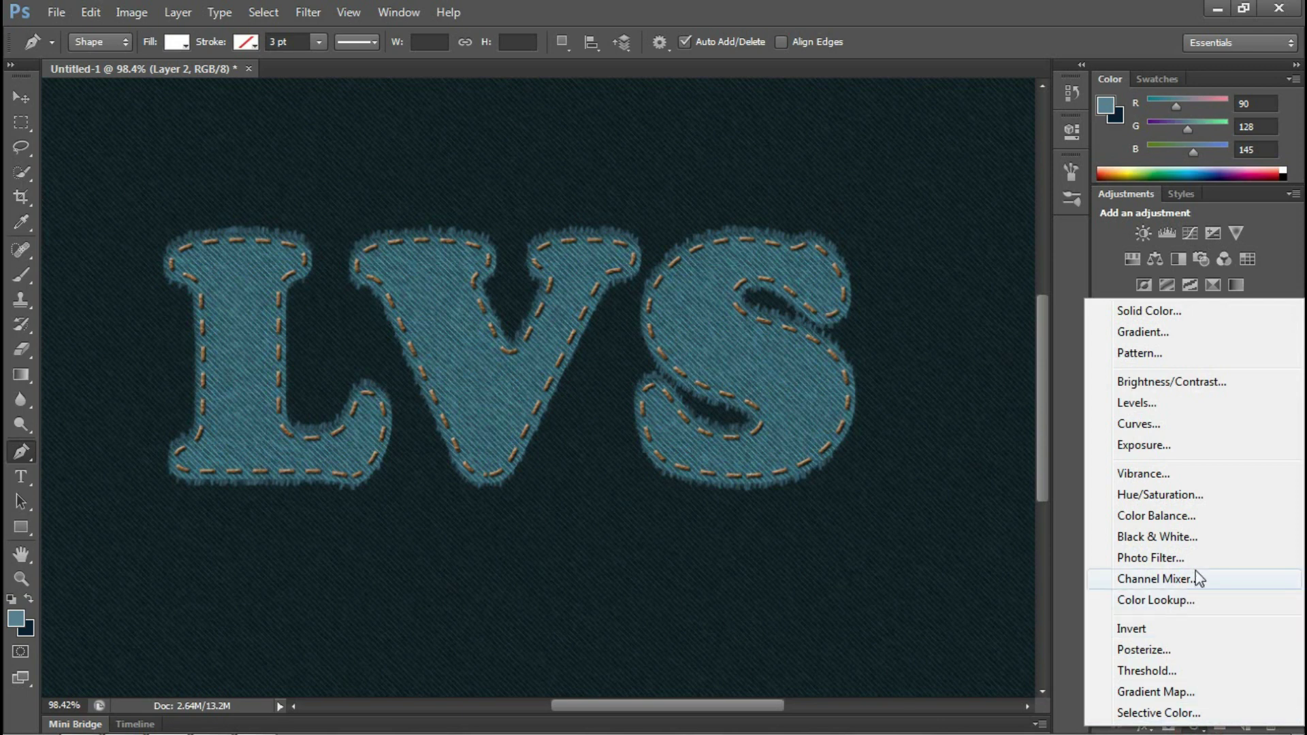
click(1195, 496)
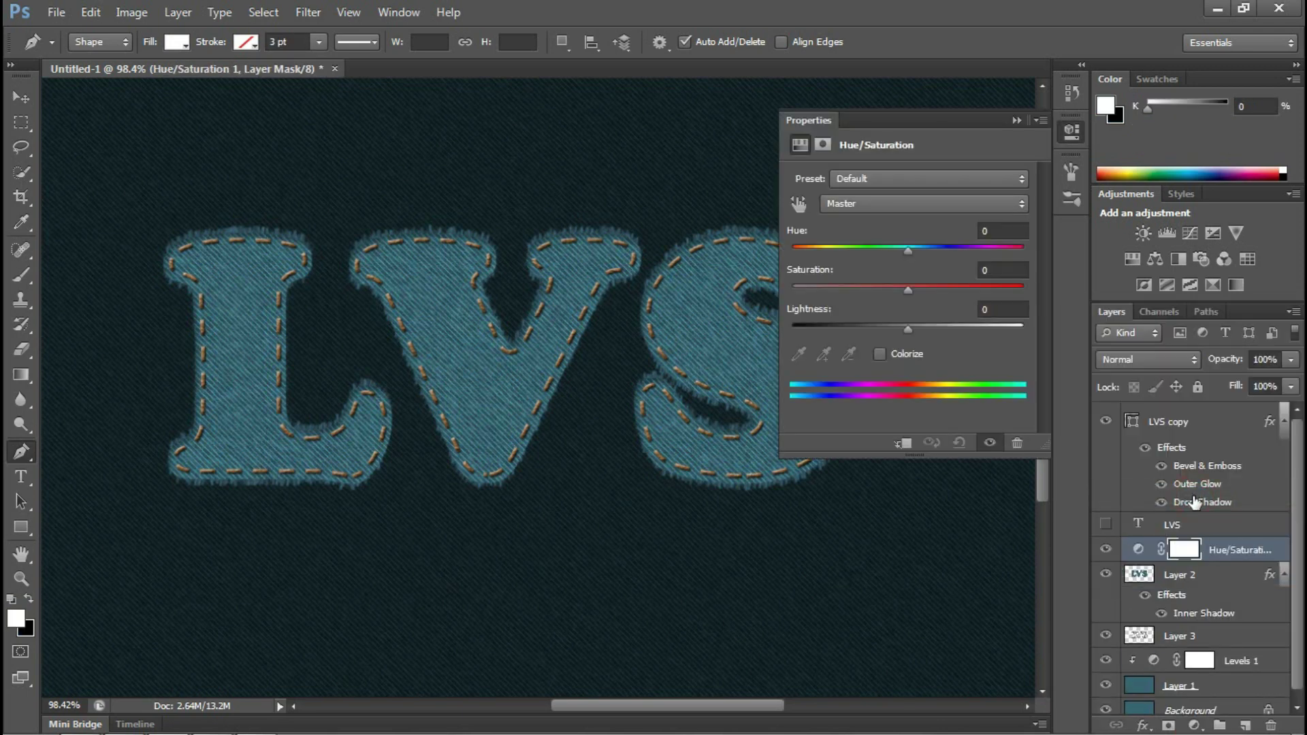
click(904, 444)
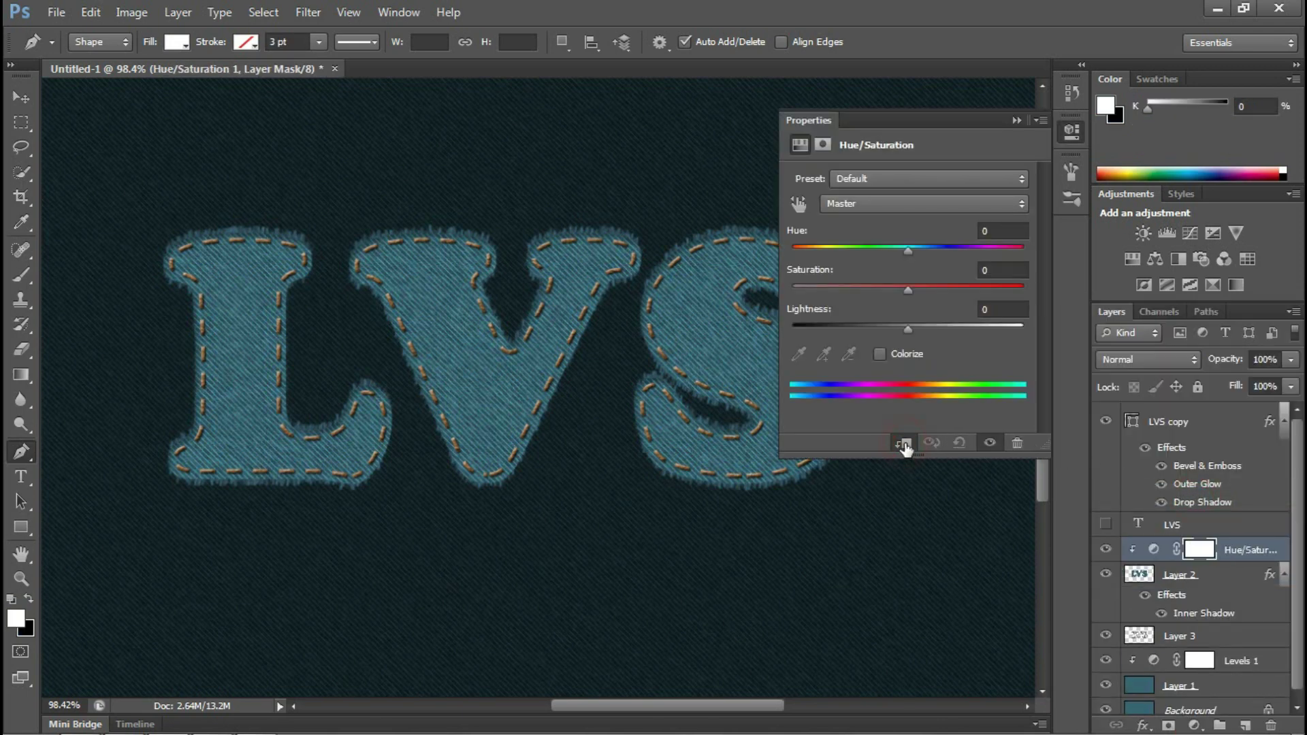
drag(908, 250, 933, 250)
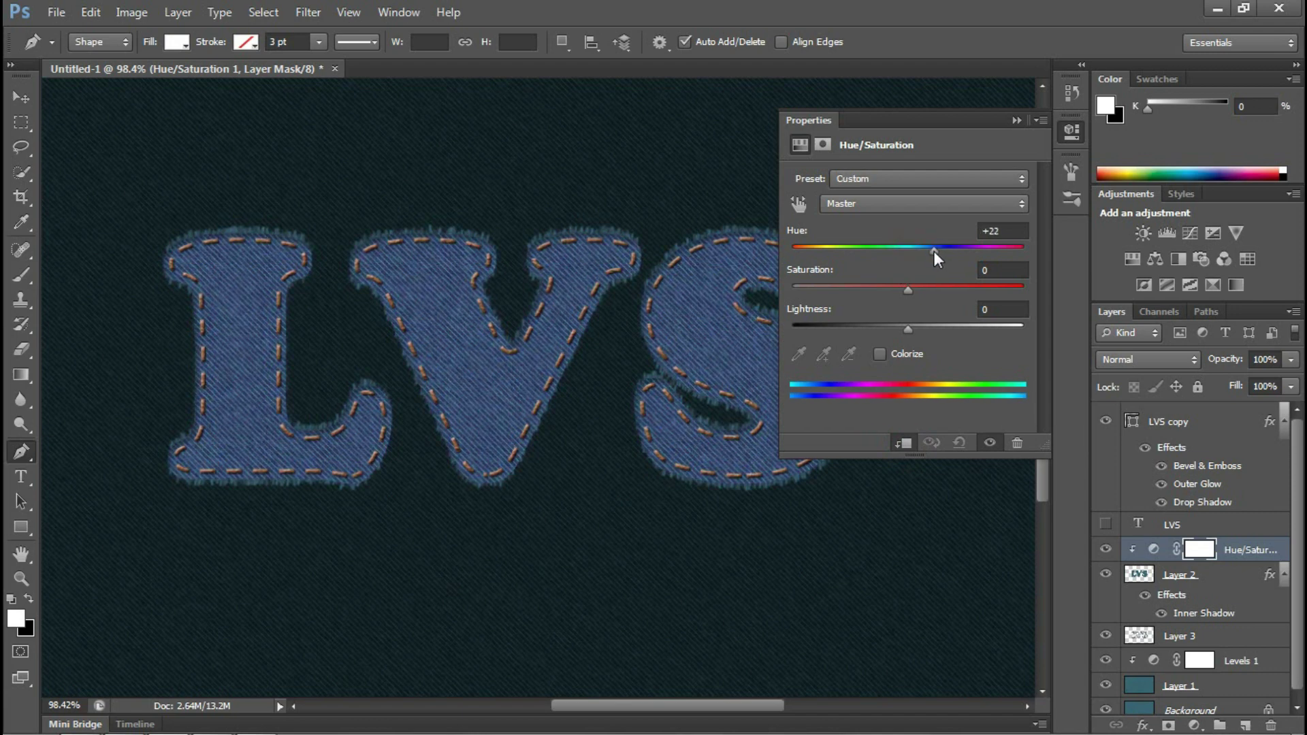
drag(906, 325, 894, 327)
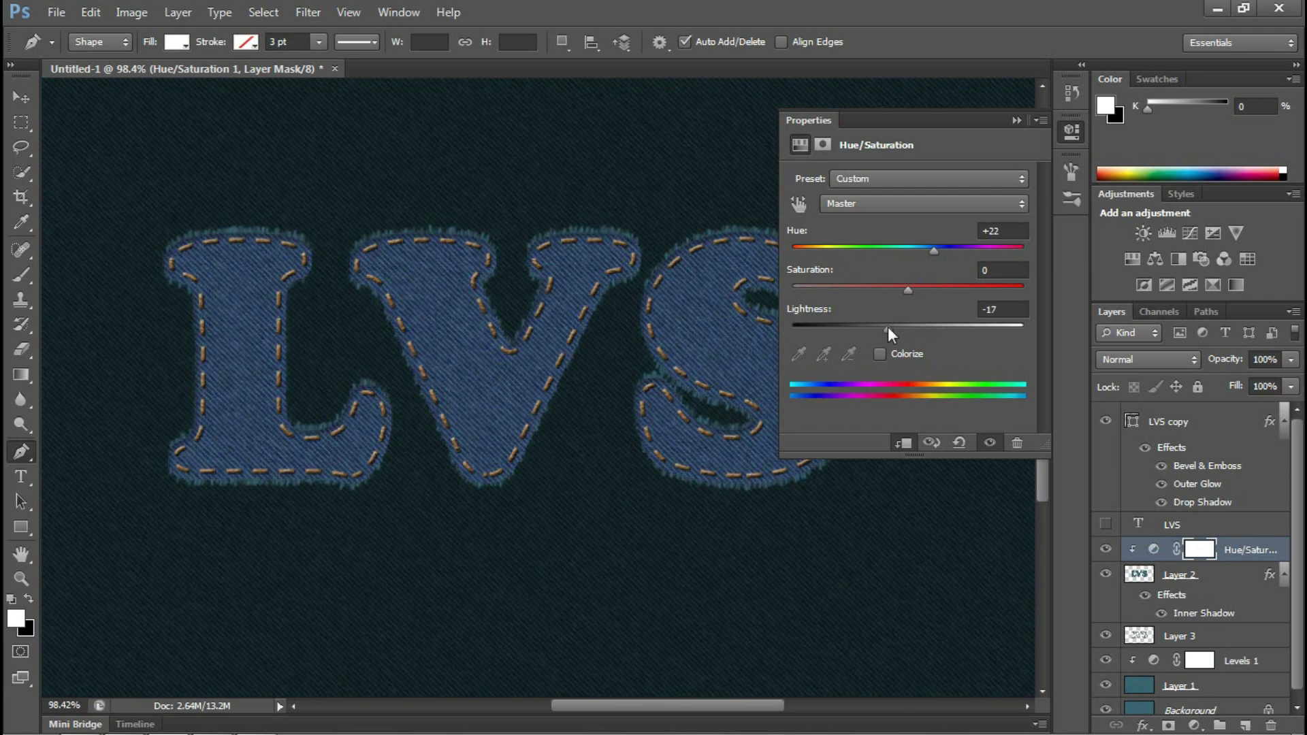
drag(935, 252, 922, 250)
drag(888, 328, 882, 329)
click(1016, 120)
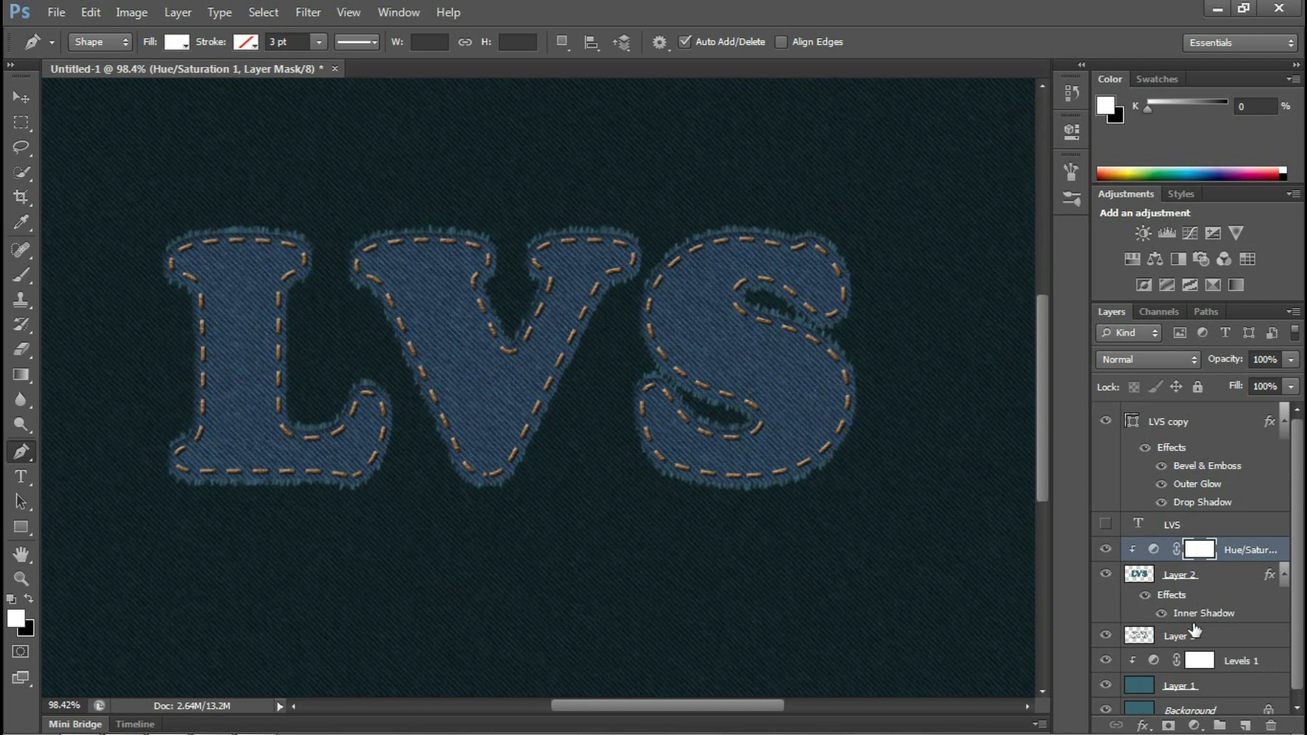
click(1222, 691)
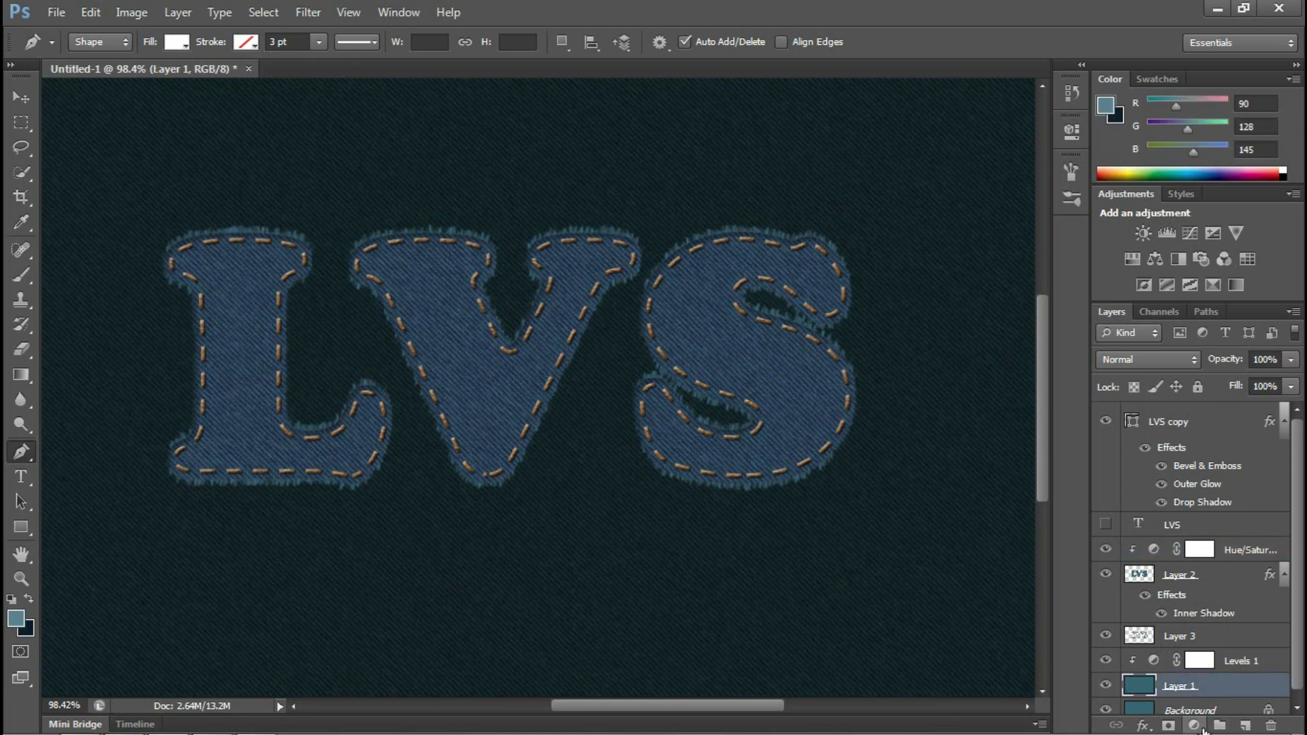
Add a Hue/Saturation adjustment above Layer 1 with Hue +5 and Lightness -22
click(1196, 726)
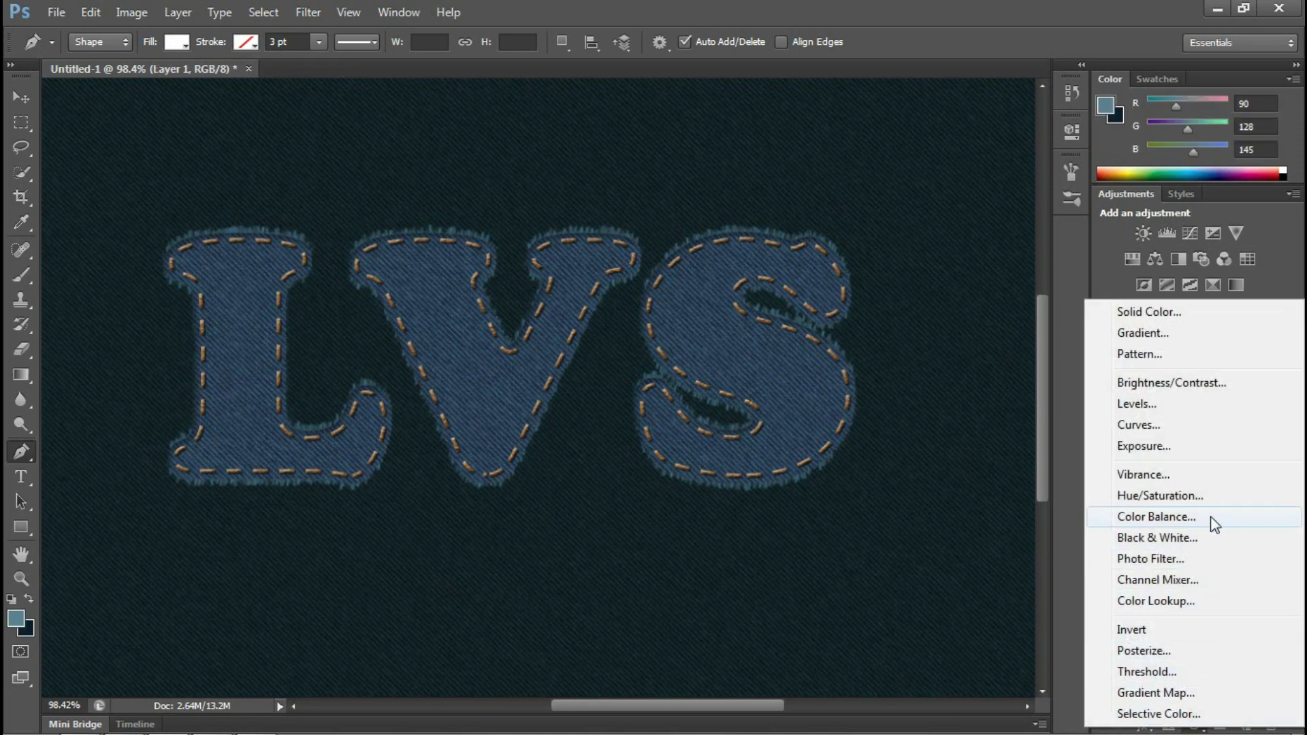
click(1208, 496)
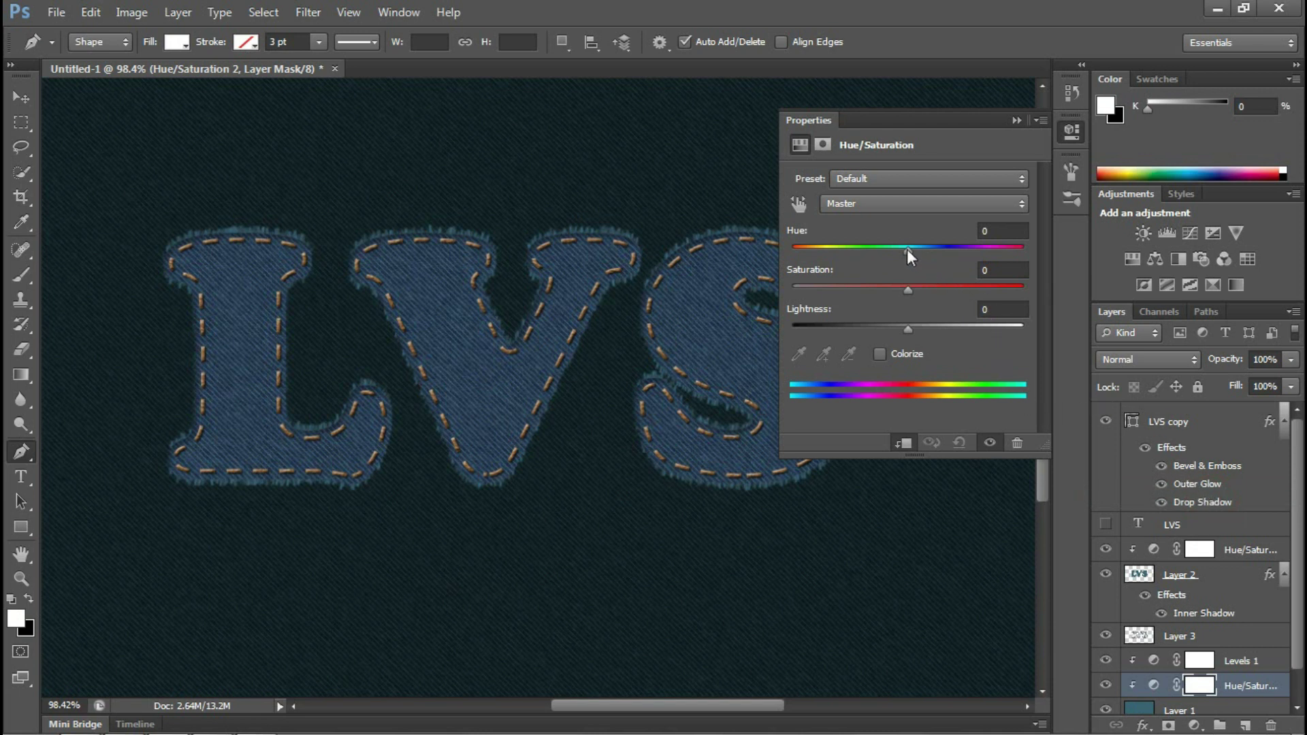
drag(906, 249, 925, 249)
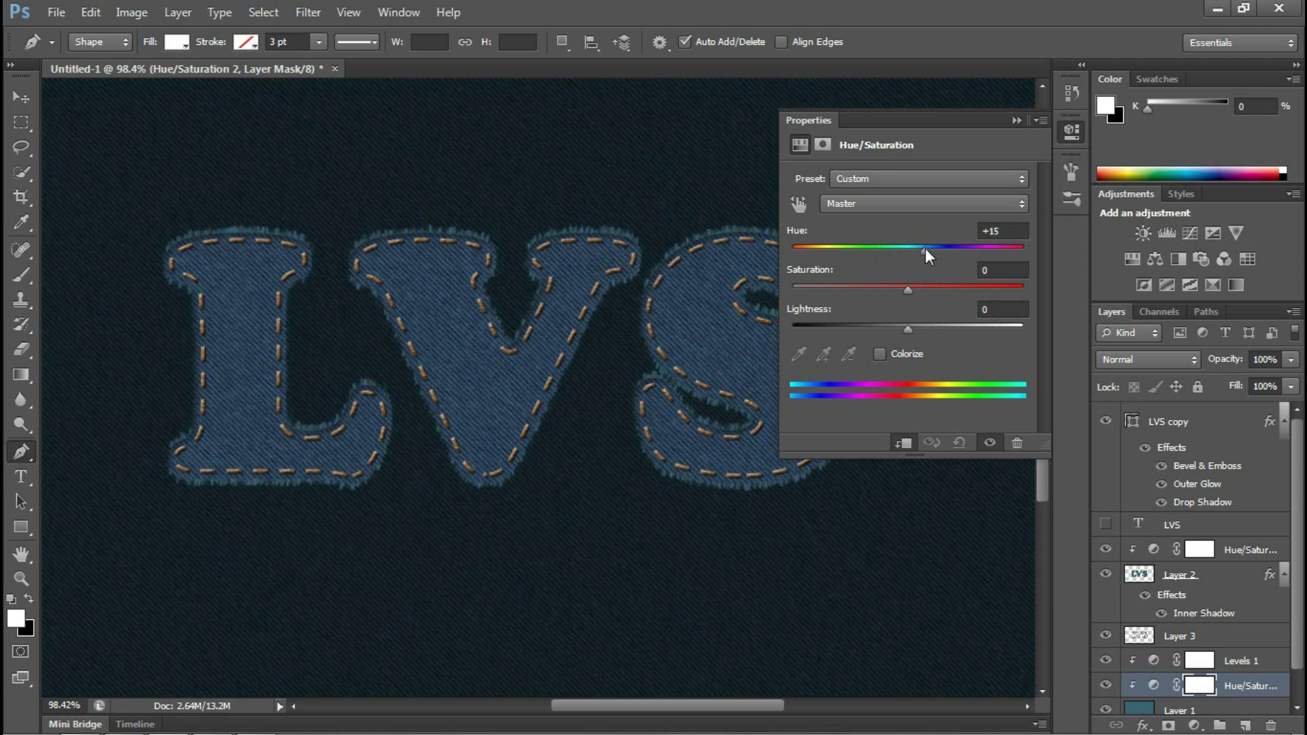
drag(925, 249, 912, 249)
mouse_move(908, 328)
mouse_down()
mouse_move(864, 329)
mouse_move(881, 329)
mouse_up()
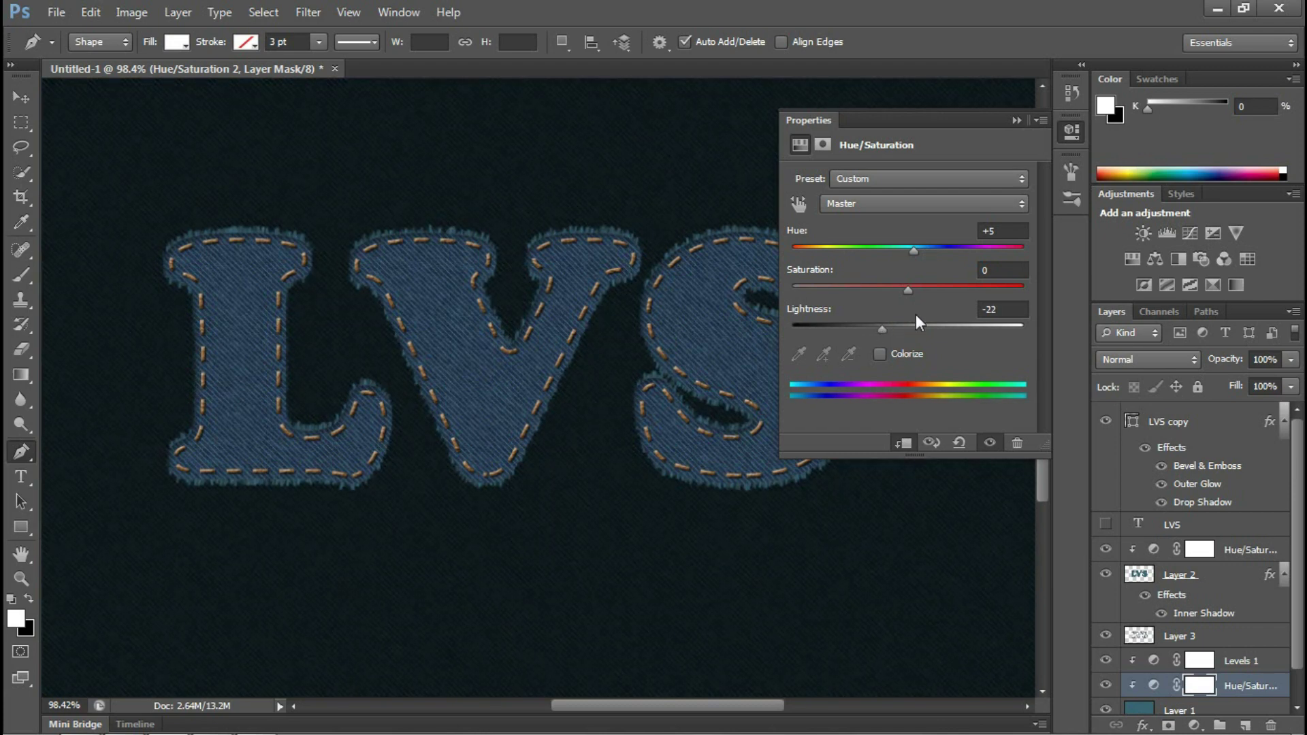
click(1015, 121)
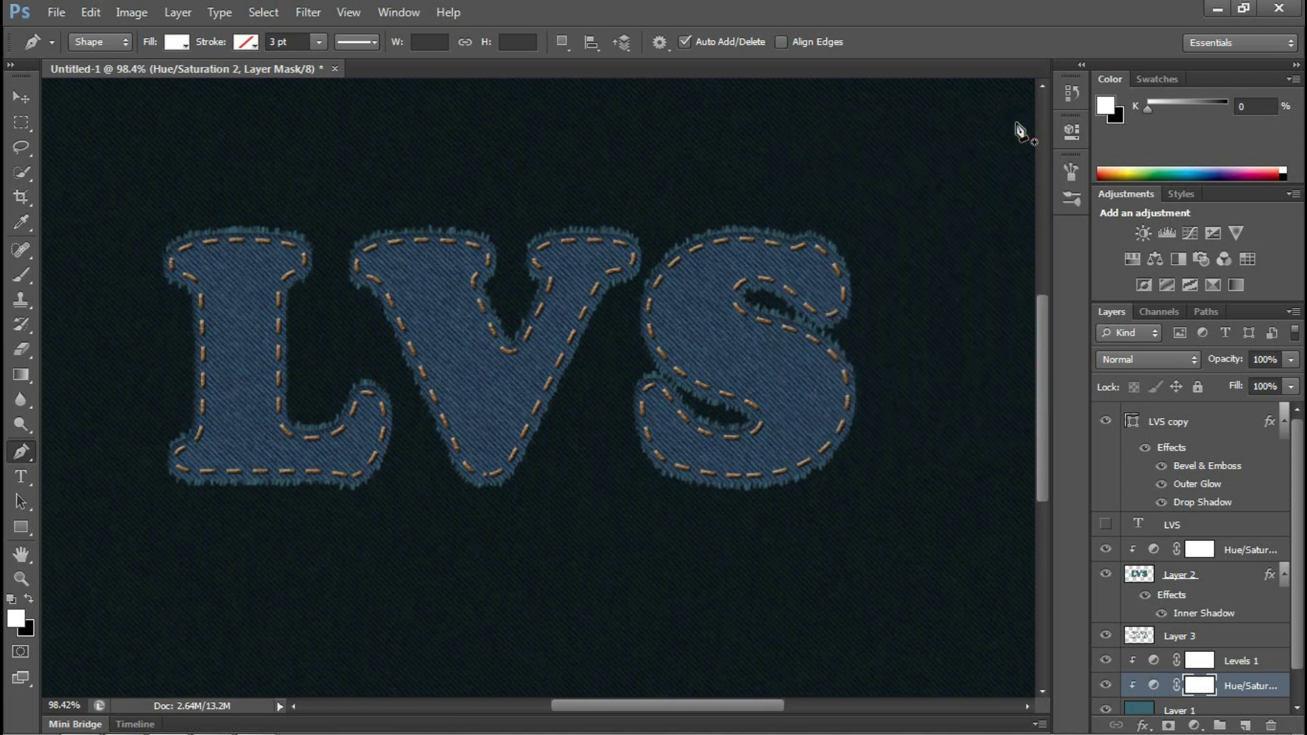
click(1219, 587)
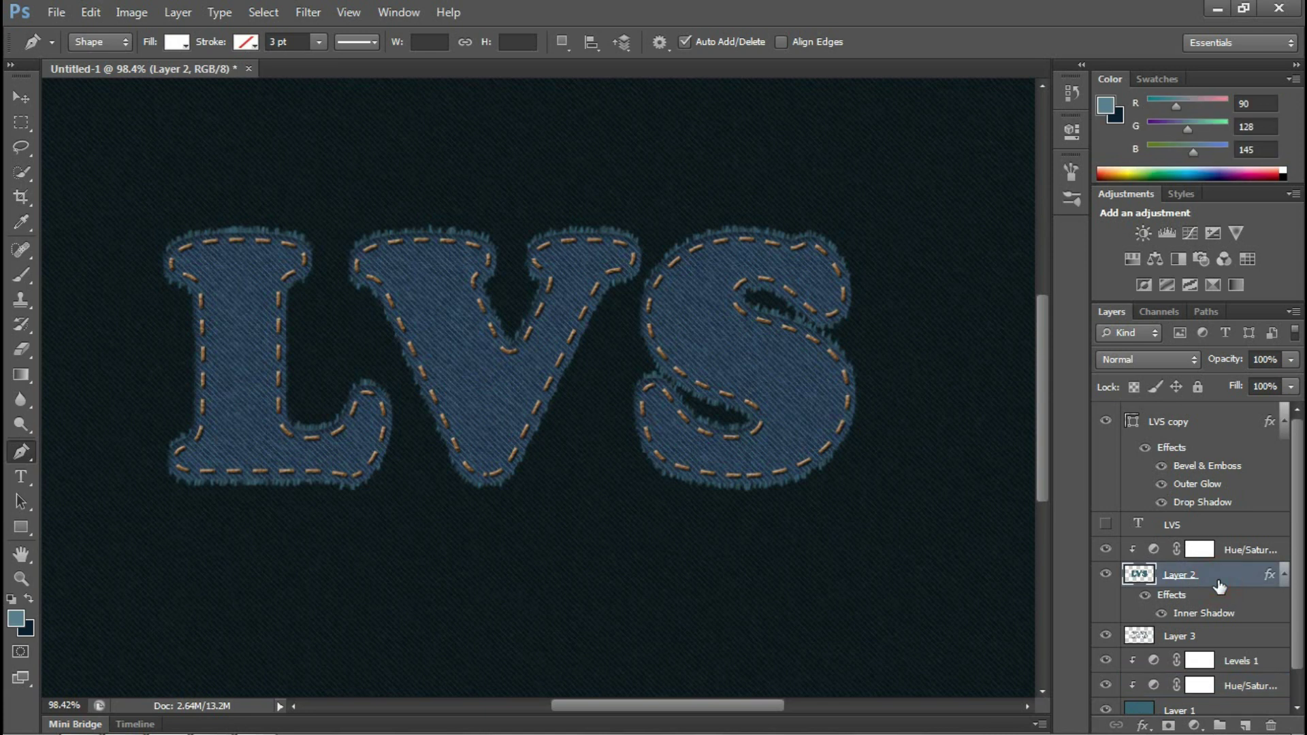
Load the LVS letter selection, add an unclipped Layer 4 on top, and render Clouds into it
ctrl+click(1139, 575)
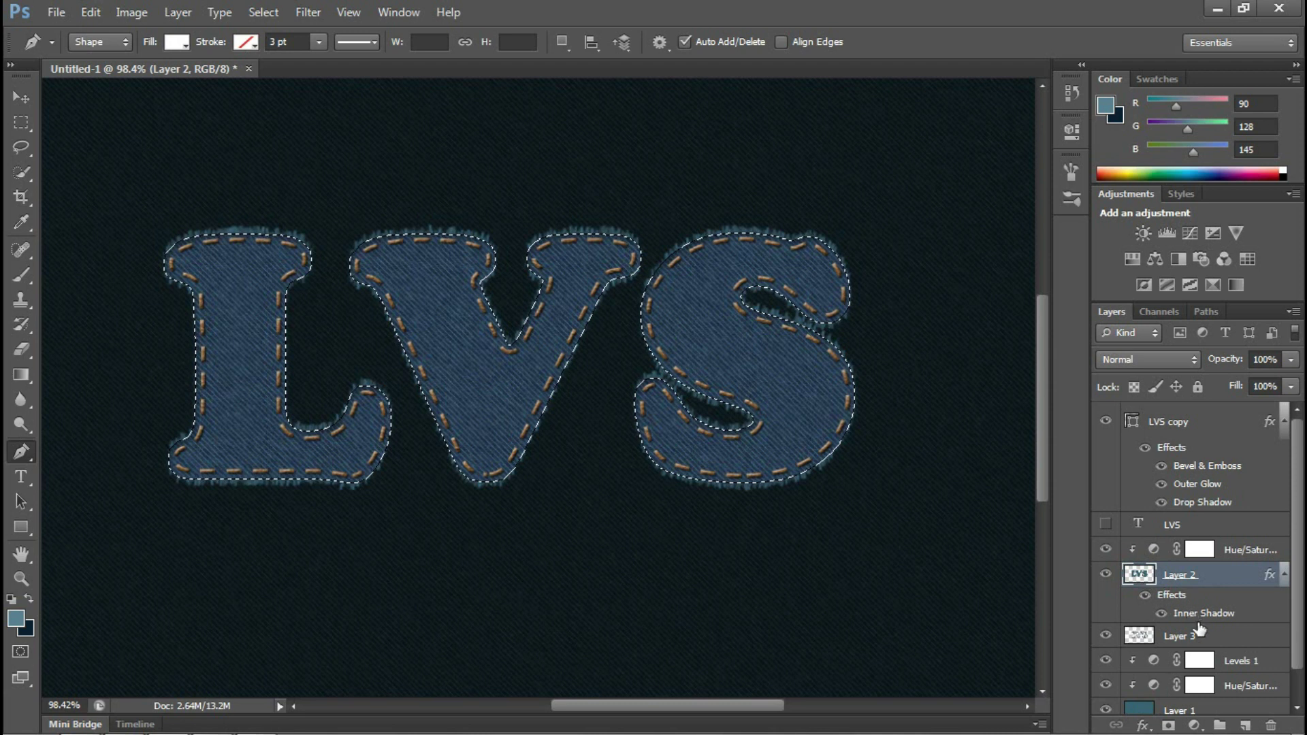
click(1245, 725)
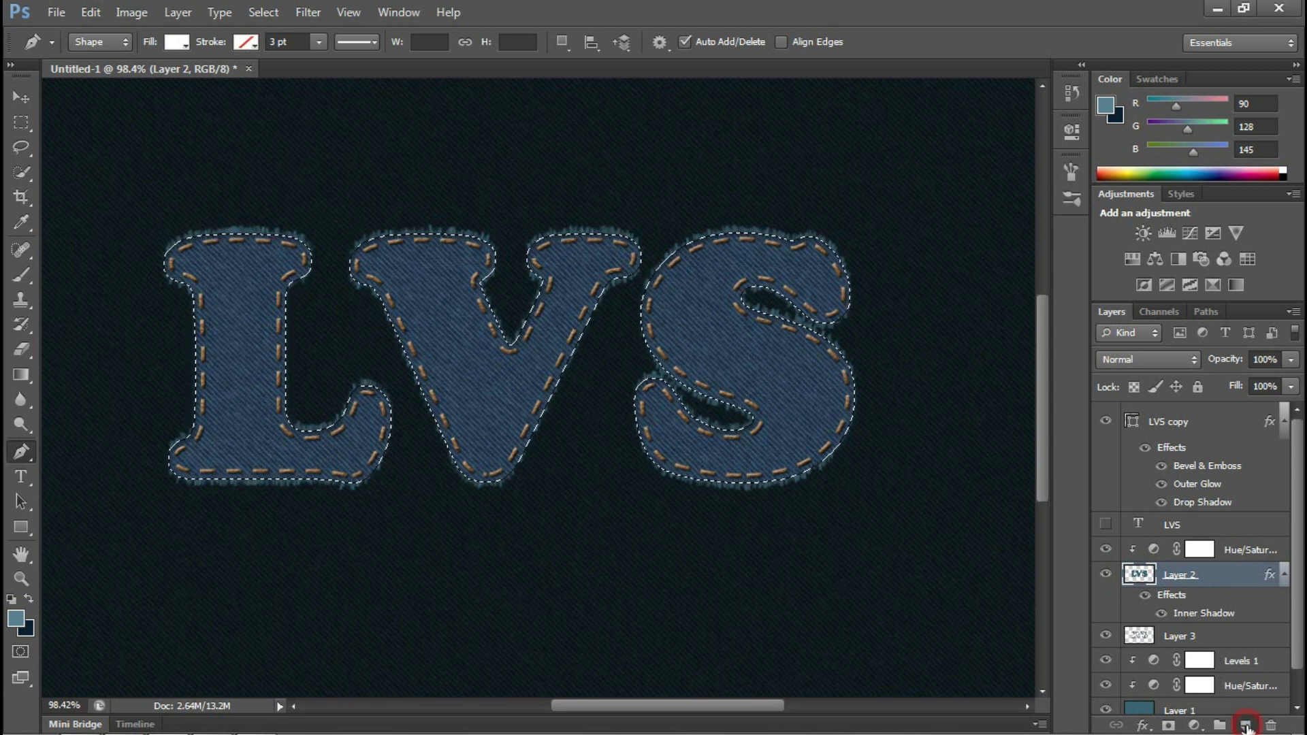
drag(1206, 575, 1211, 548)
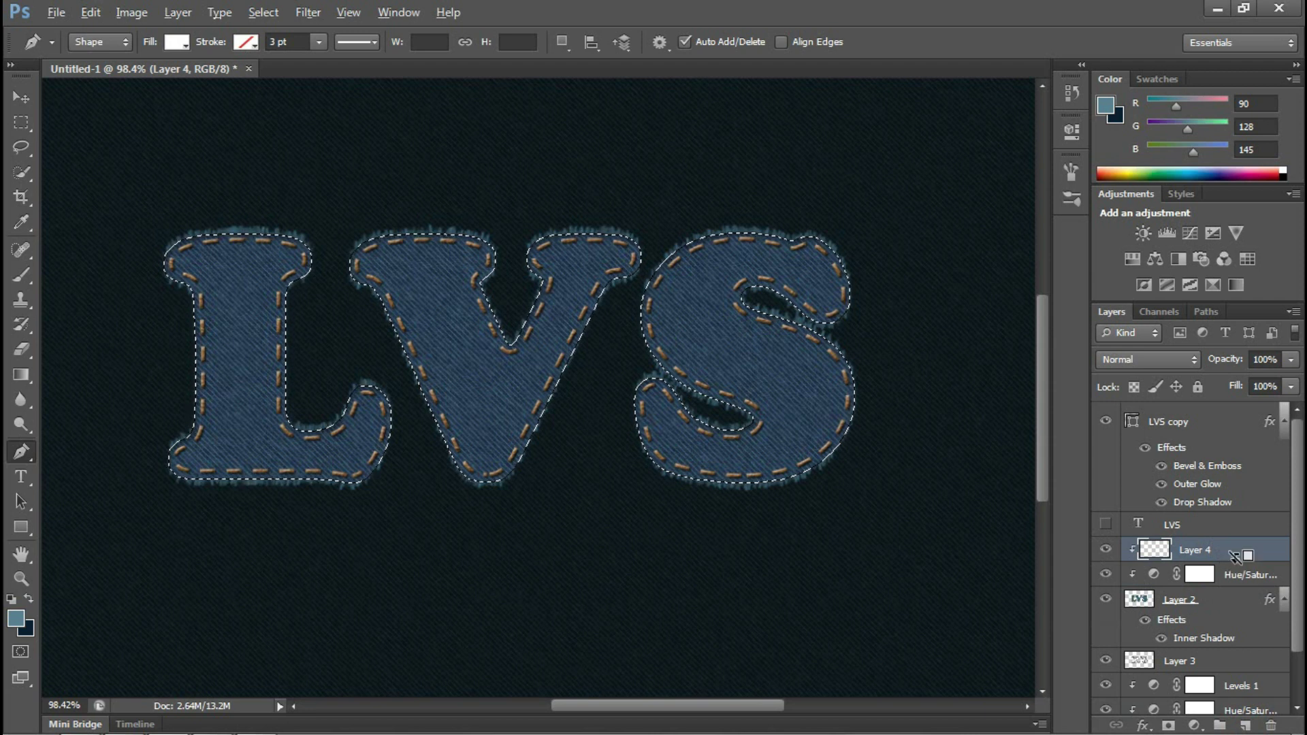
alt+click(1234, 556)
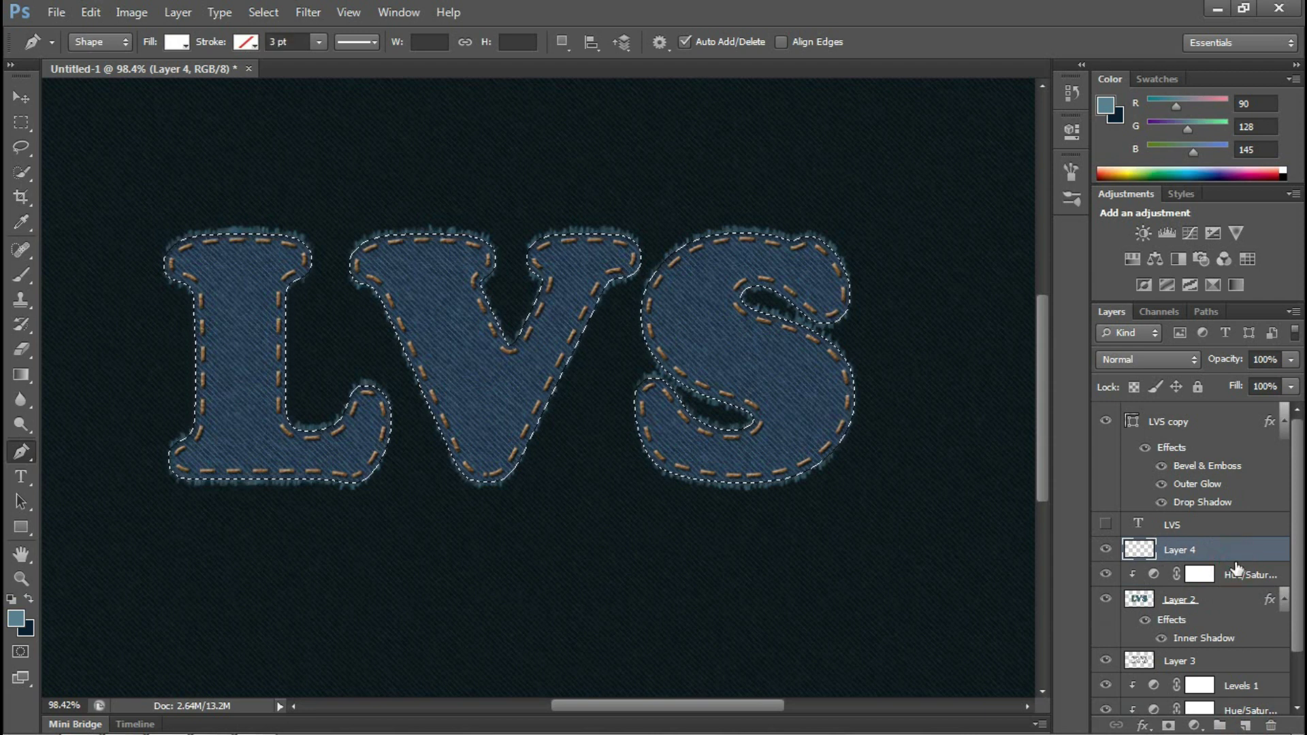
click(308, 15)
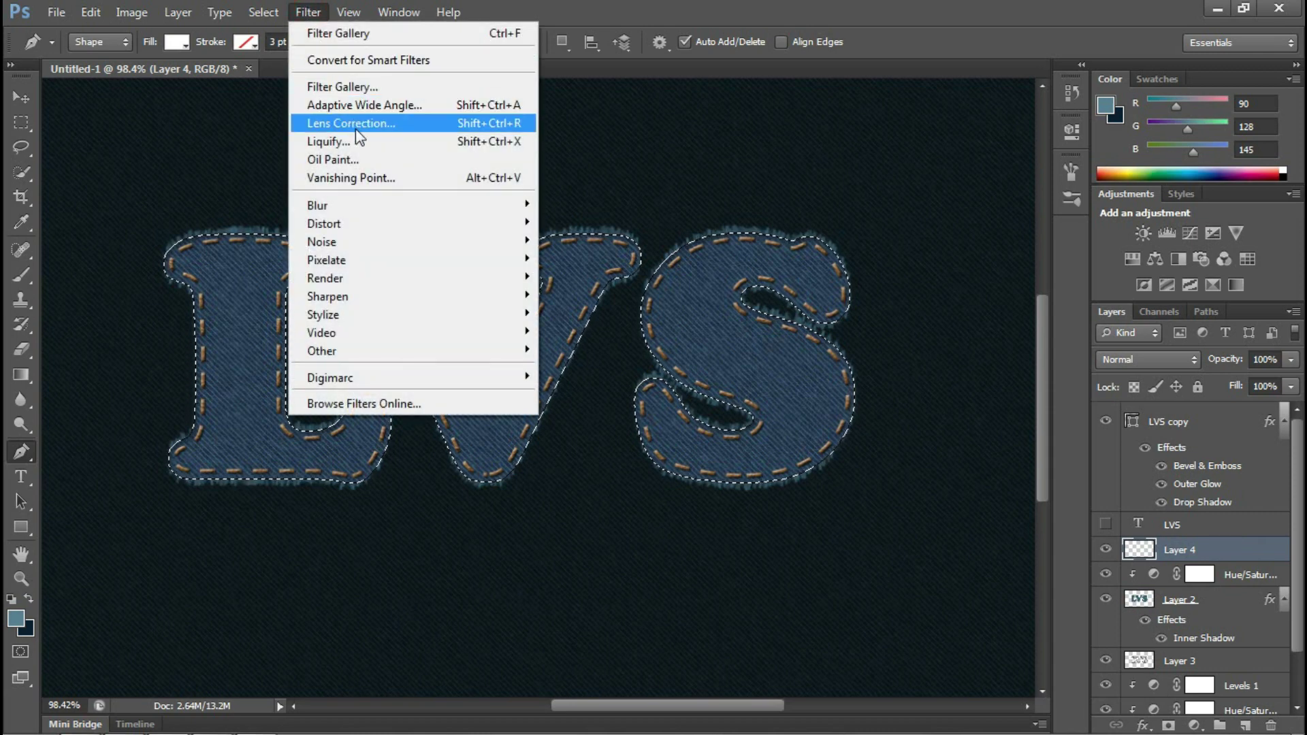
mouse_move(409, 278)
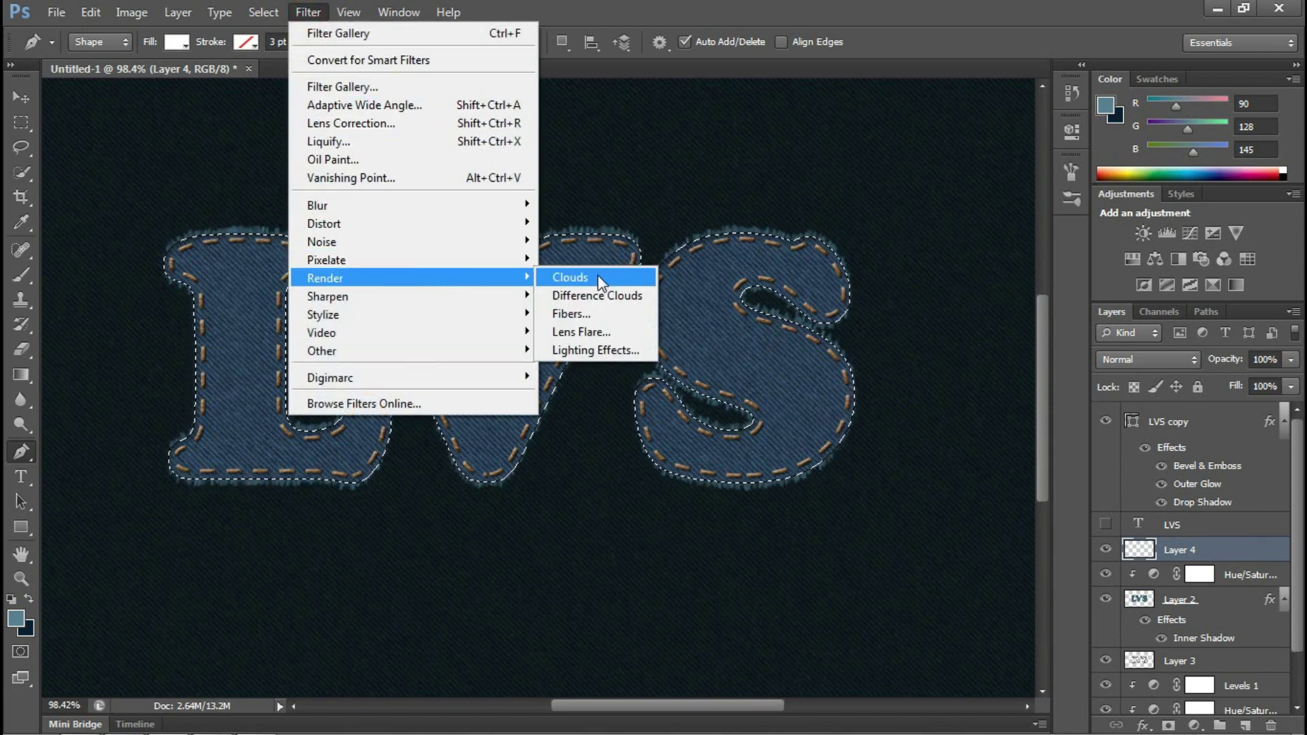
click(600, 276)
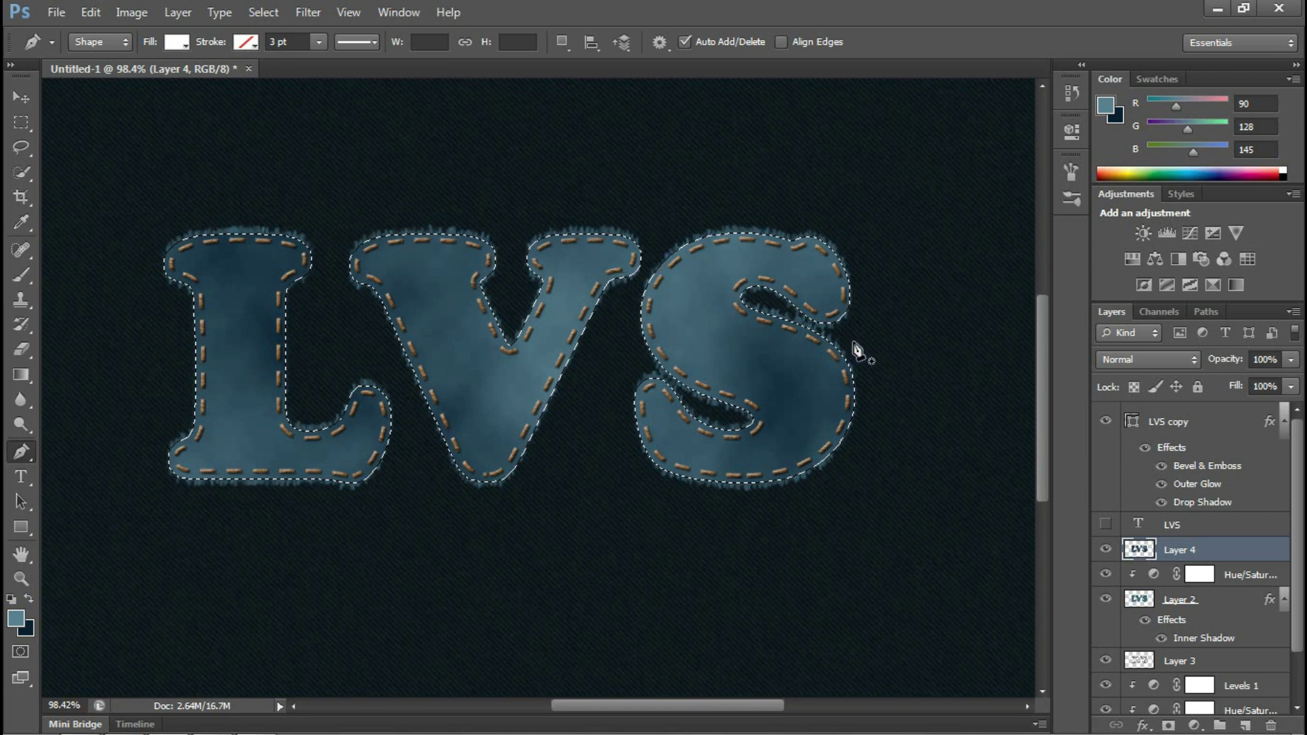
Set Layer 4 to Overlay blending at 53% opacity and deselect the letters
click(1194, 360)
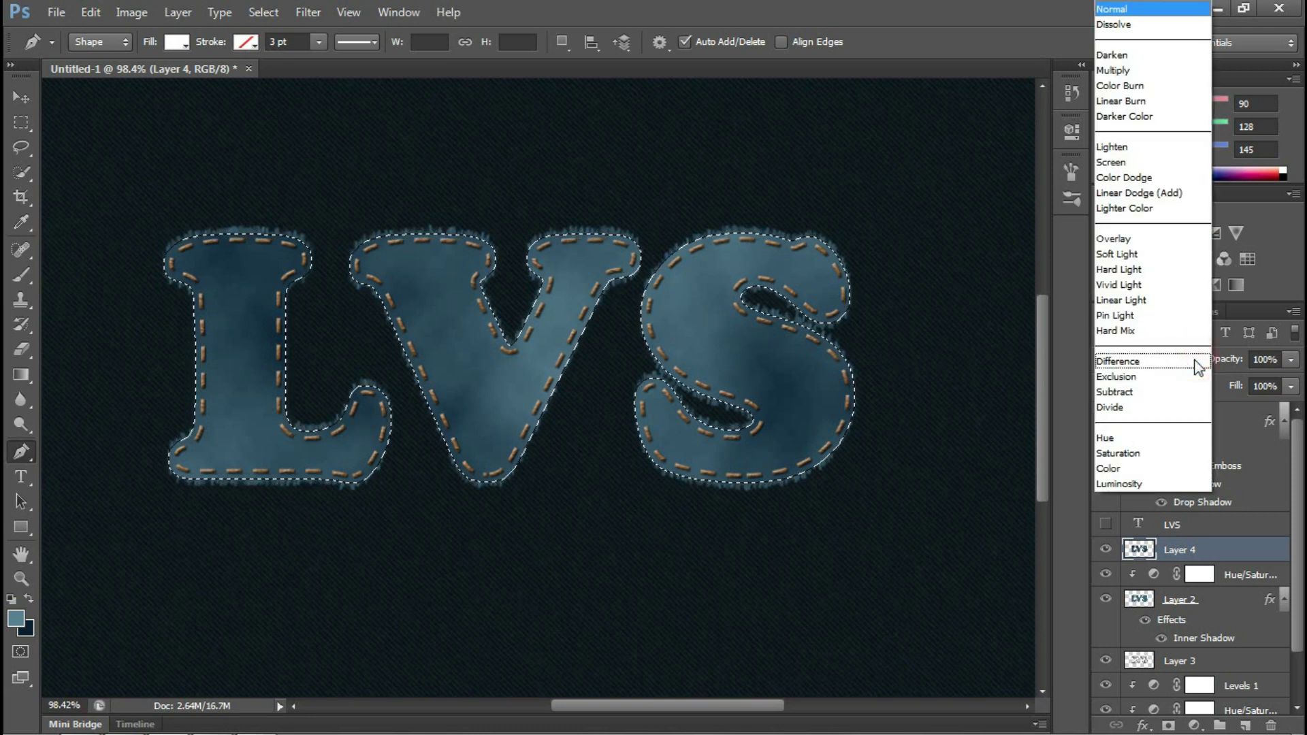
click(1123, 238)
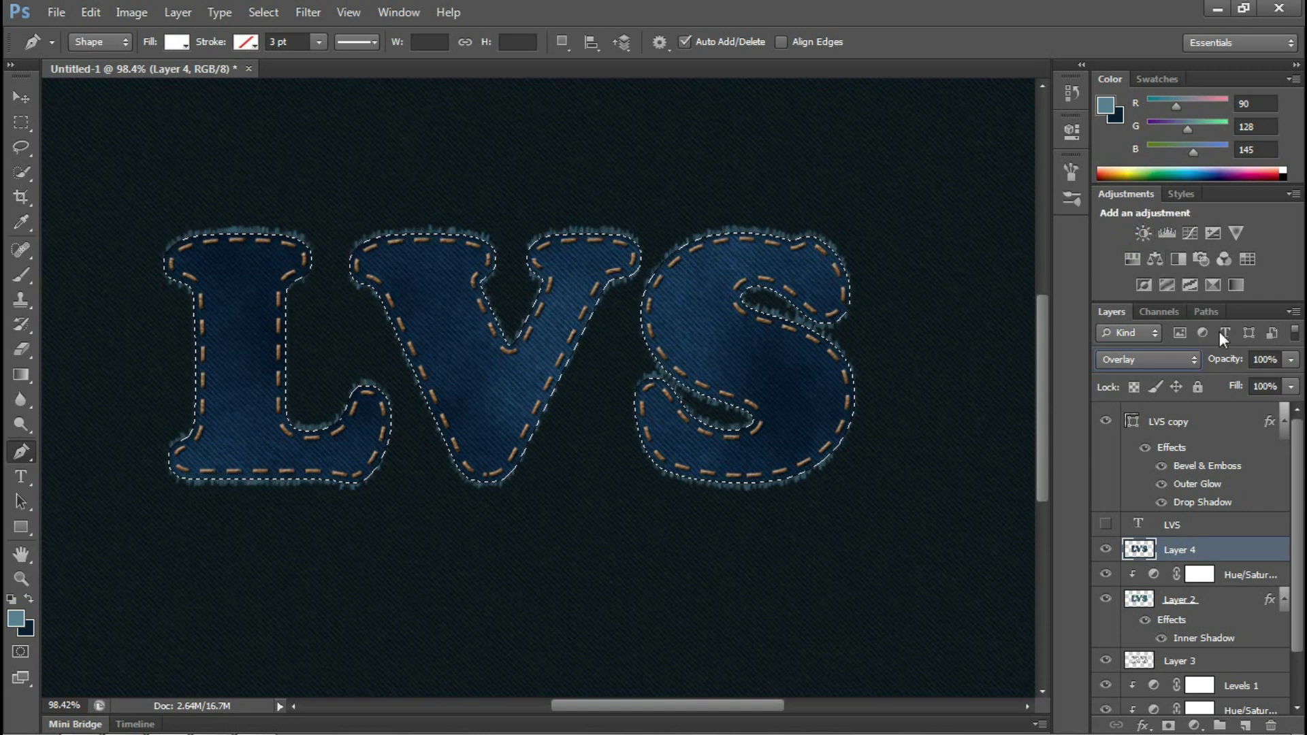
click(1289, 387)
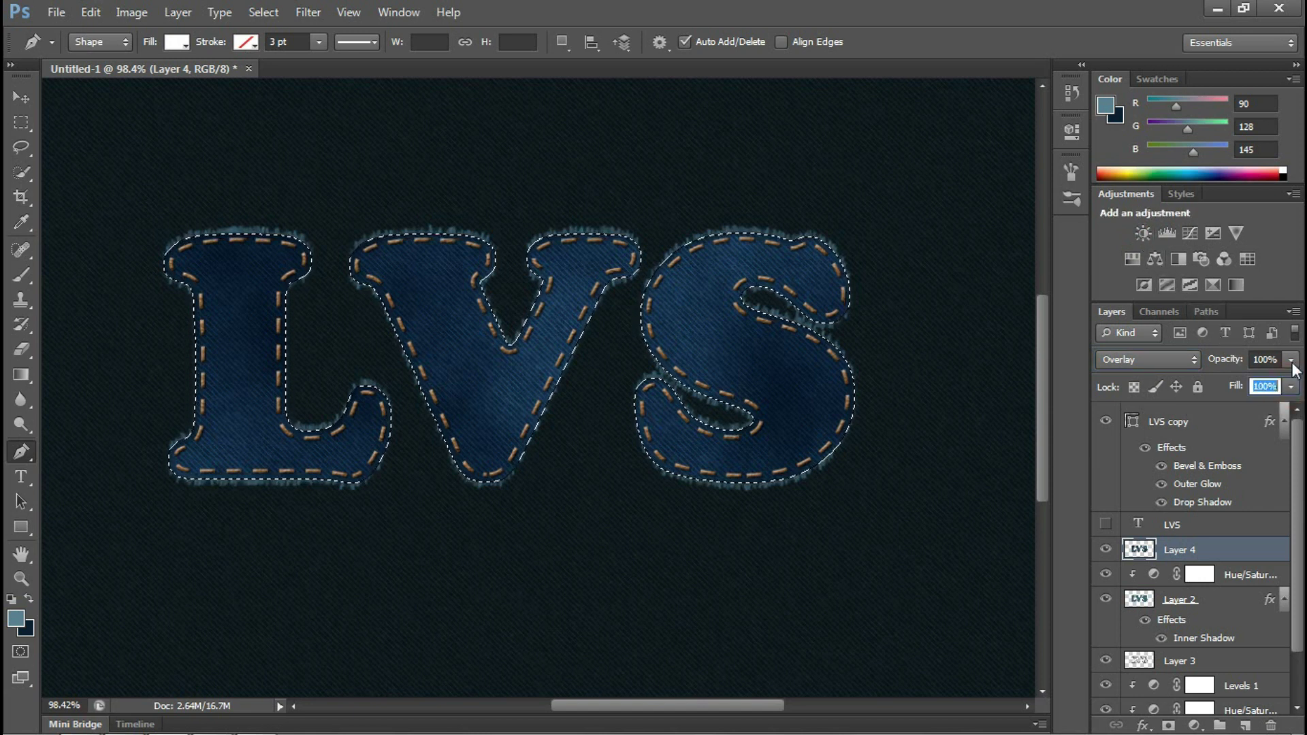
click(1289, 387)
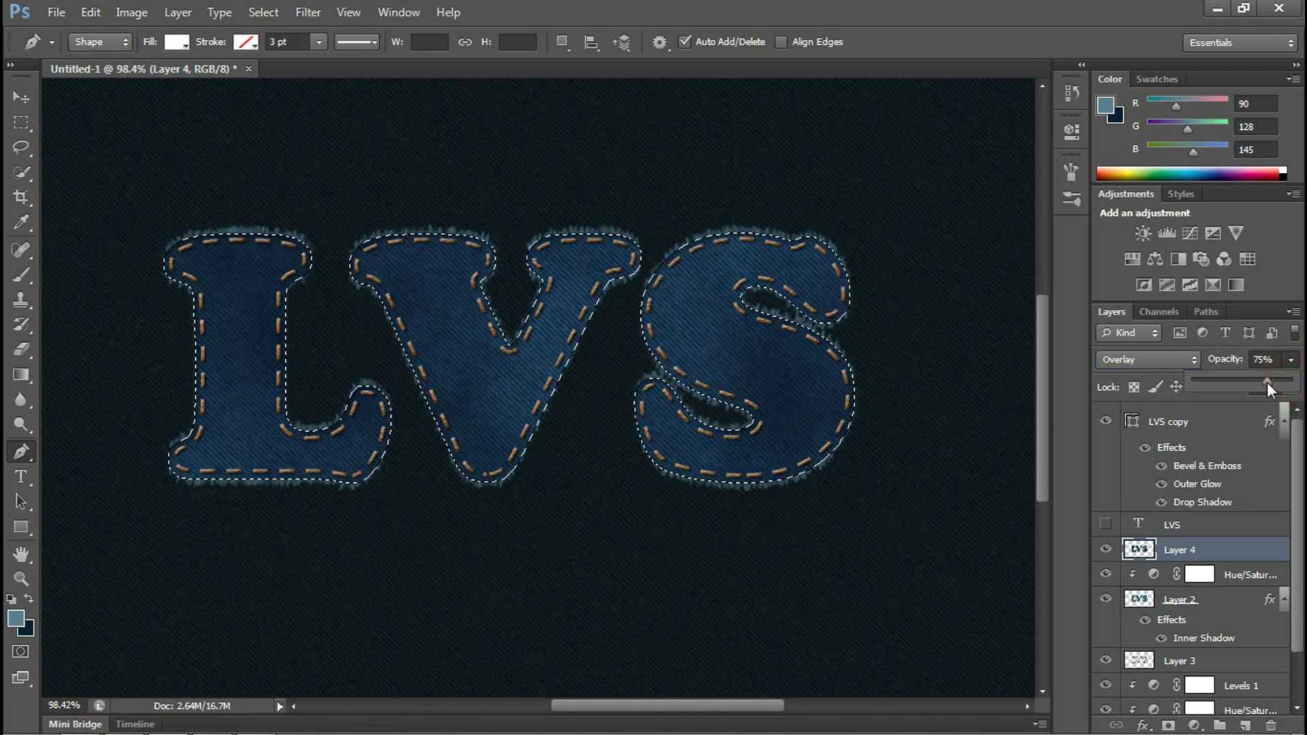
drag(1266, 383, 1244, 382)
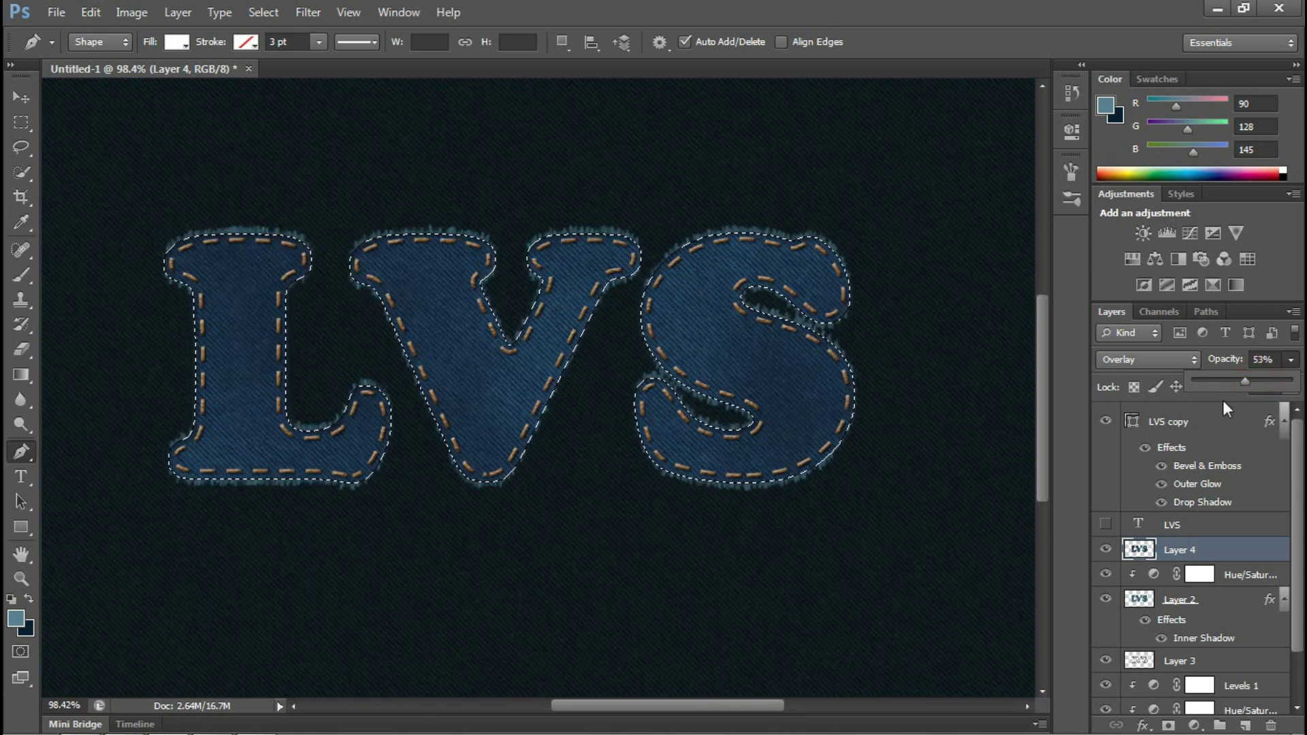
key(ctrl+d)
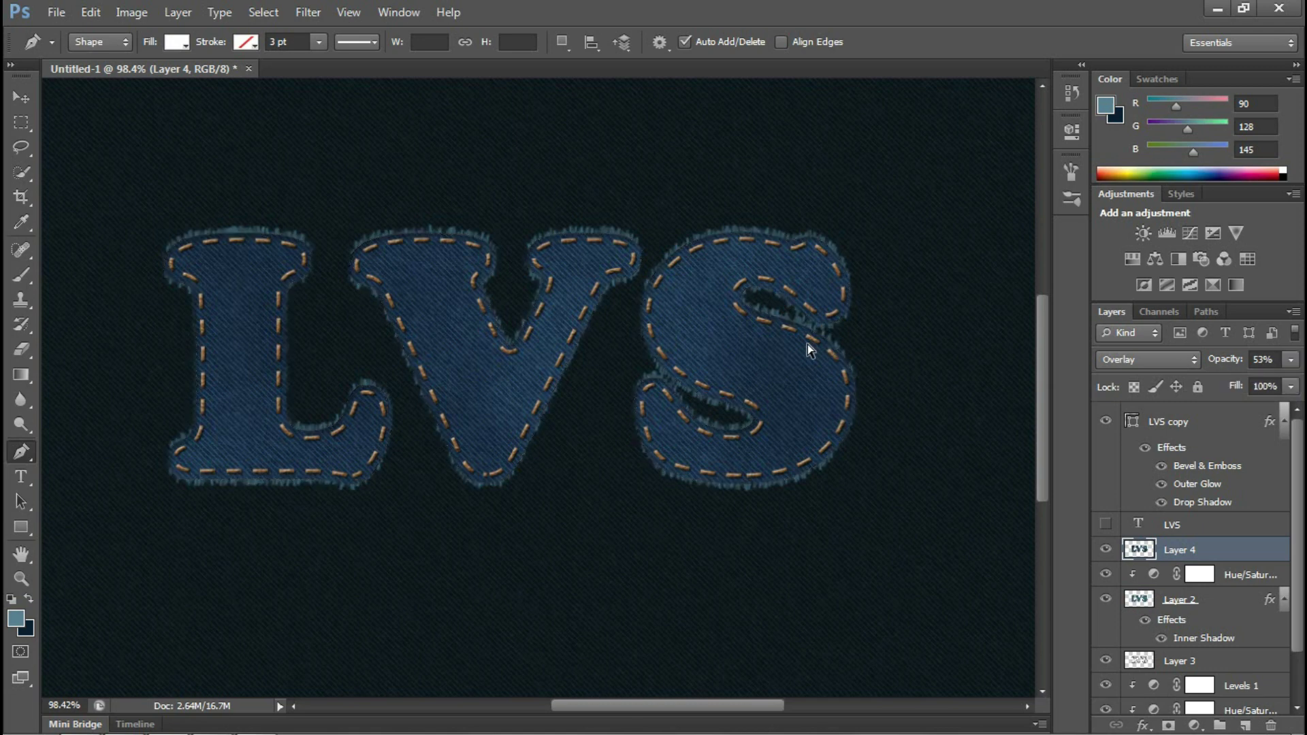